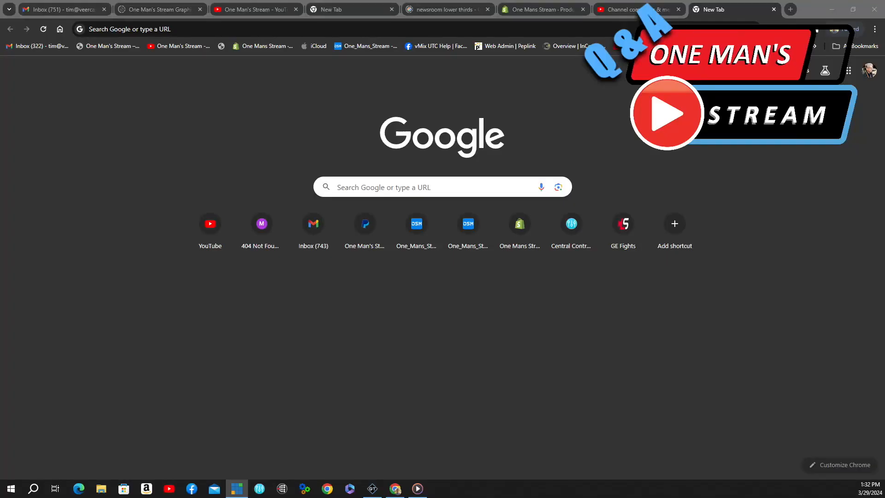
Step: Load the onemansstream.com store site and scroll down its home page
click(192, 29)
text(onemansstream)
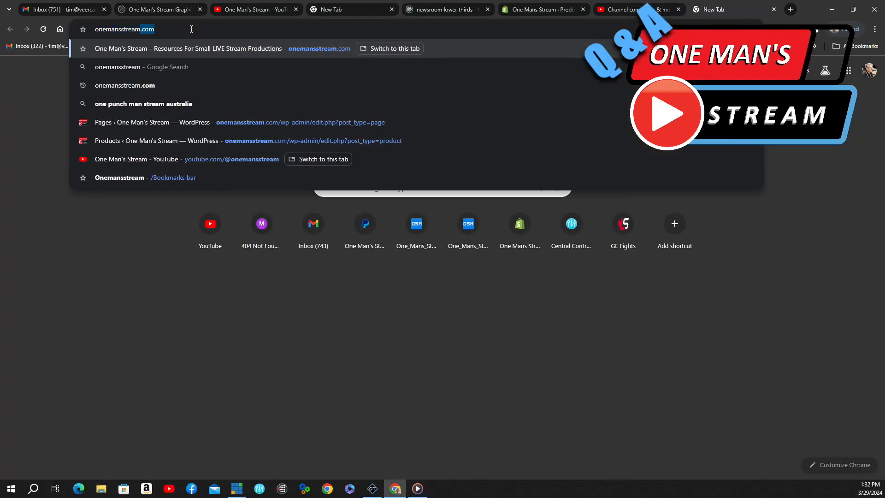
key(Return)
scroll(452, 270, down, 2)
scroll(452, 269, down, 6)
Step: From View all, preview the baseball starting lineup graphic and the Boxing/MMA lower-third products
click(435, 378)
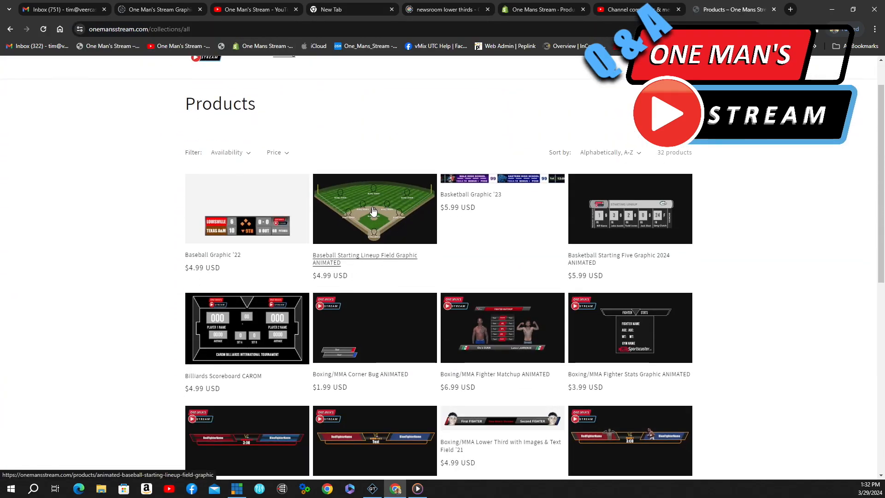
click(374, 211)
click(353, 239)
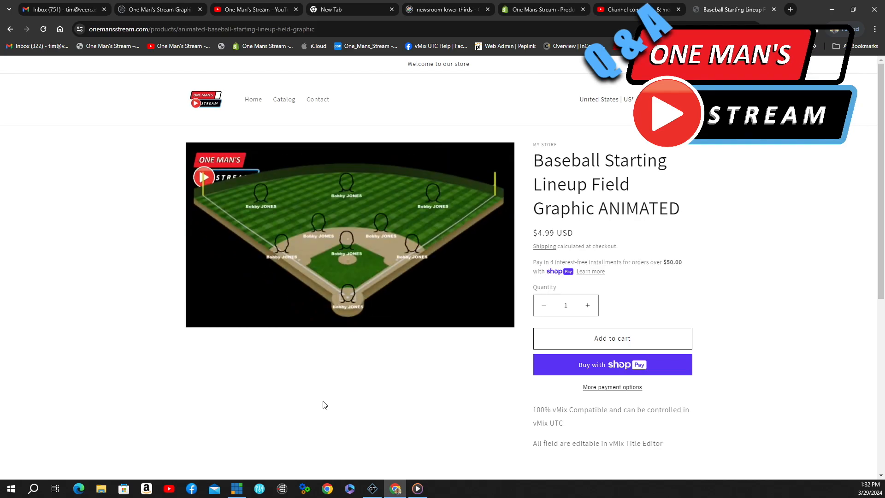
key(alt+Left)
scroll(640, 310, down, 3)
click(640, 310)
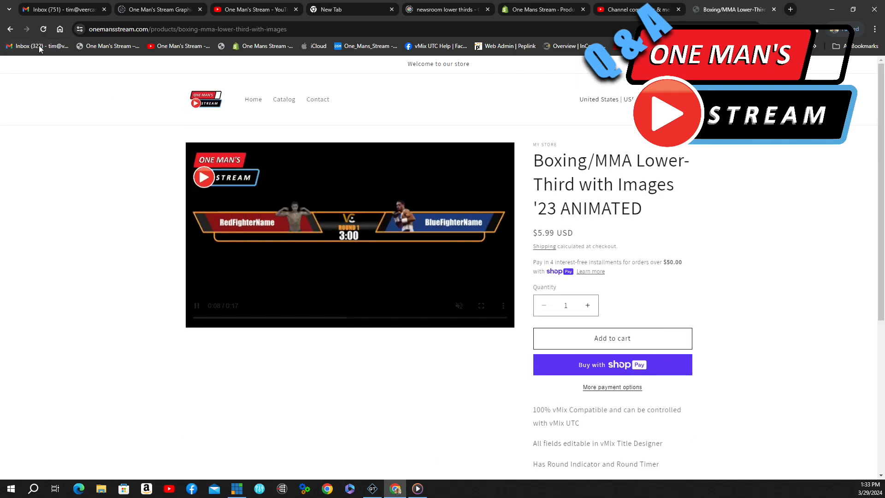
click(10, 29)
scroll(502, 262, down, 4)
Step: Go to products page 2 and look over the short sleeve T-shirt product
click(439, 351)
scroll(479, 299, down, 2)
click(502, 306)
scroll(506, 294, down, 7)
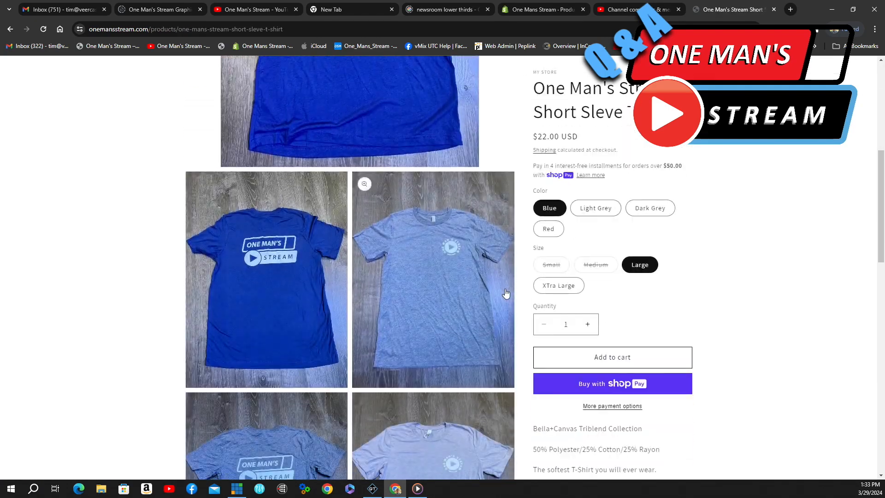
scroll(506, 294, down, 5)
scroll(500, 300, up, 12)
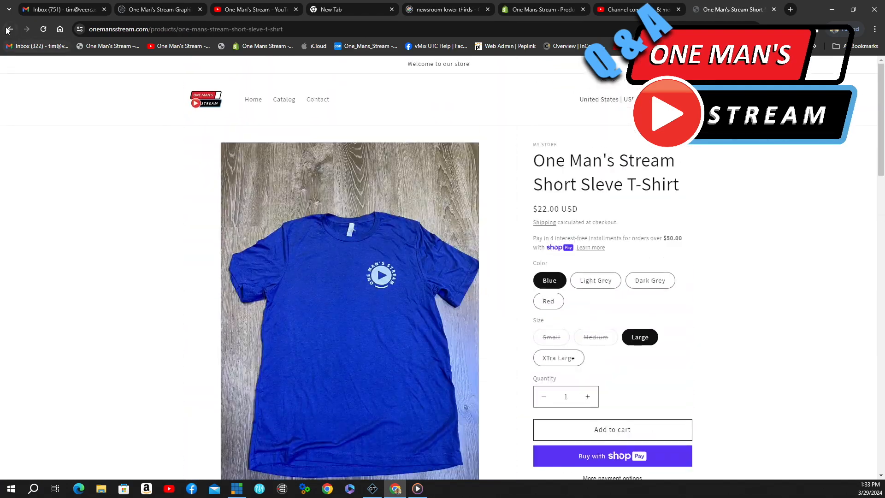
Step: Step back past the mousepad product and products pages to the store home page
click(10, 29)
click(10, 29)
click(10, 29)
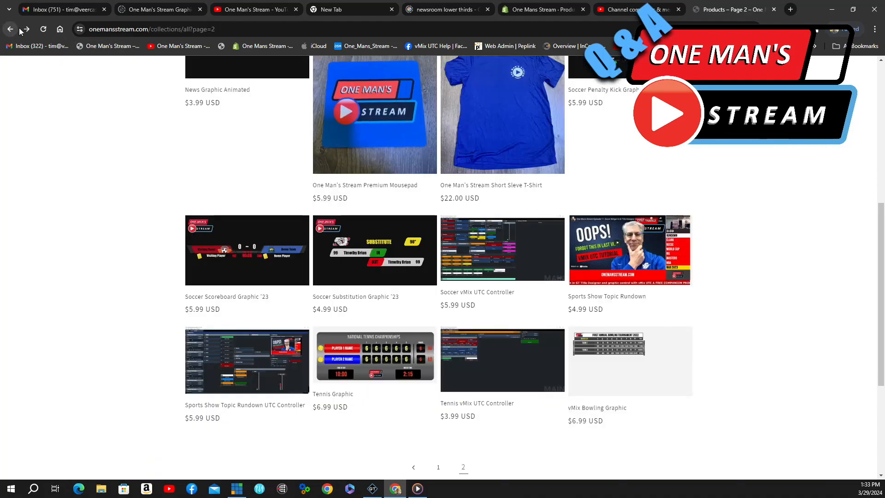
click(10, 29)
click(252, 103)
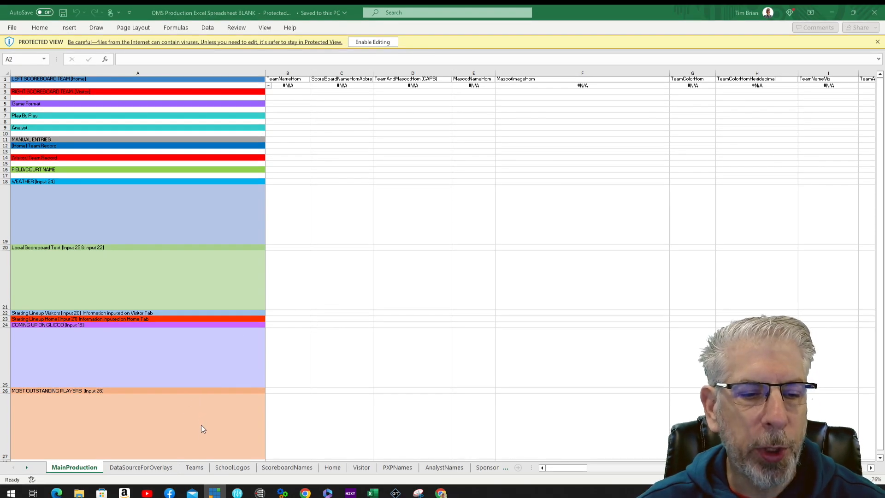
Step: Switch the OMS Production spreadsheet from MainProduction to its Teams sheet tab
click(194, 467)
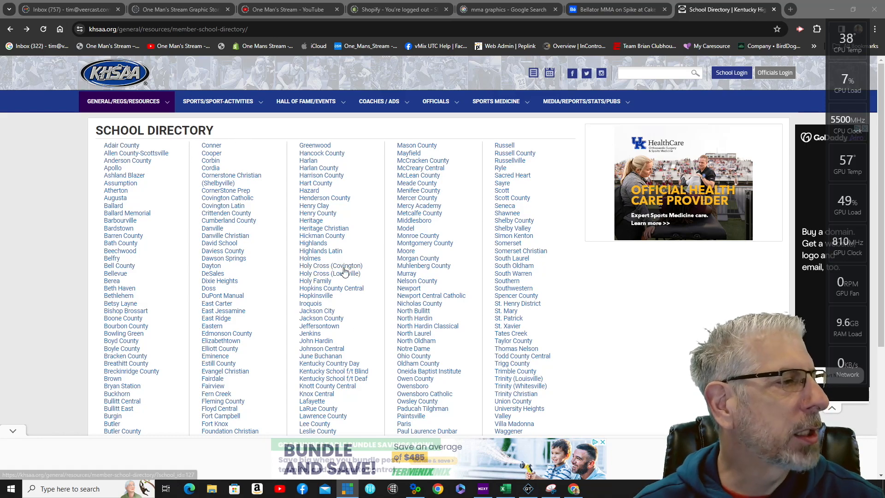
Step: Open Male's KHSAA directory page and scroll through its colors, nicknames and varsity coaches
scroll(428, 209, down, 4)
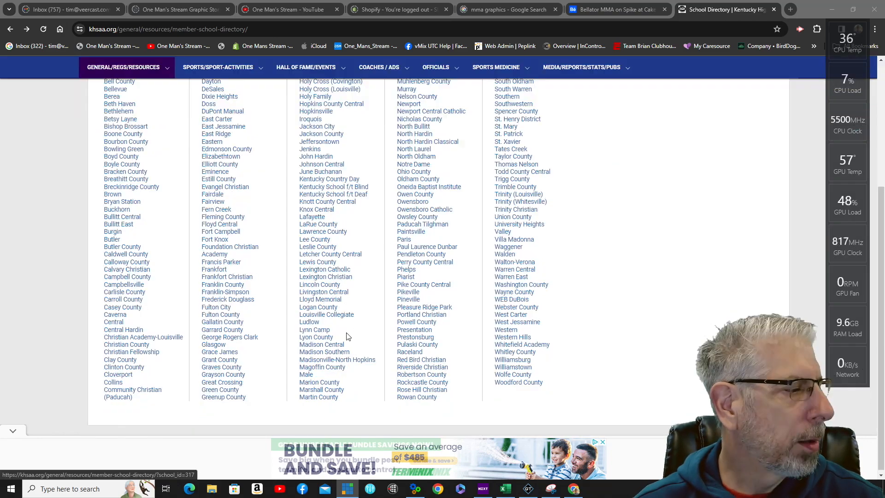
click(307, 375)
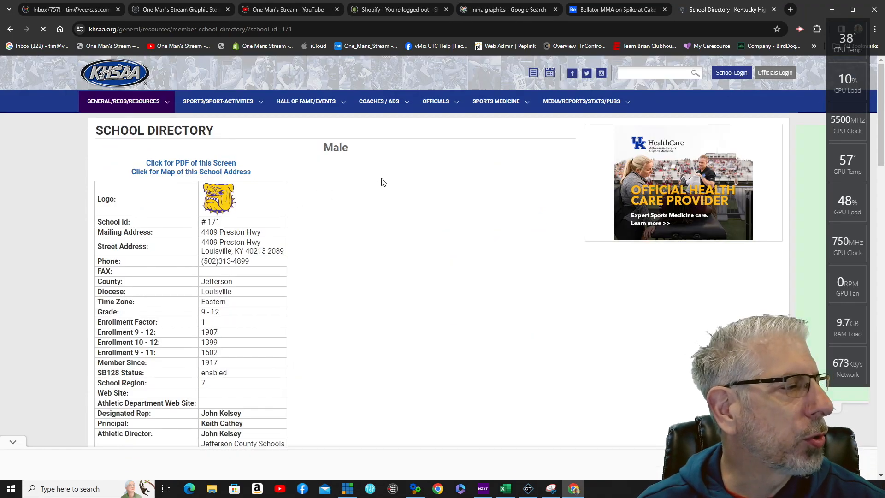
scroll(424, 205, down, 2)
scroll(425, 205, up, 1)
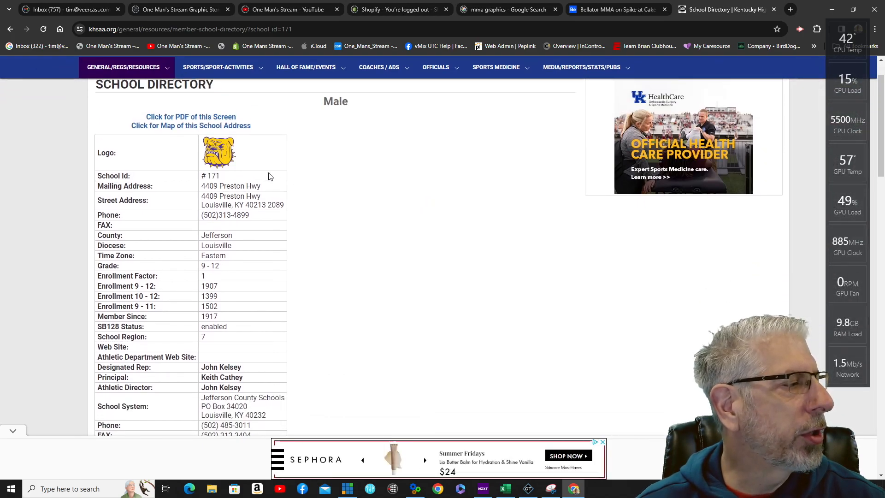
scroll(350, 180, down, 1)
scroll(474, 253, down, 2)
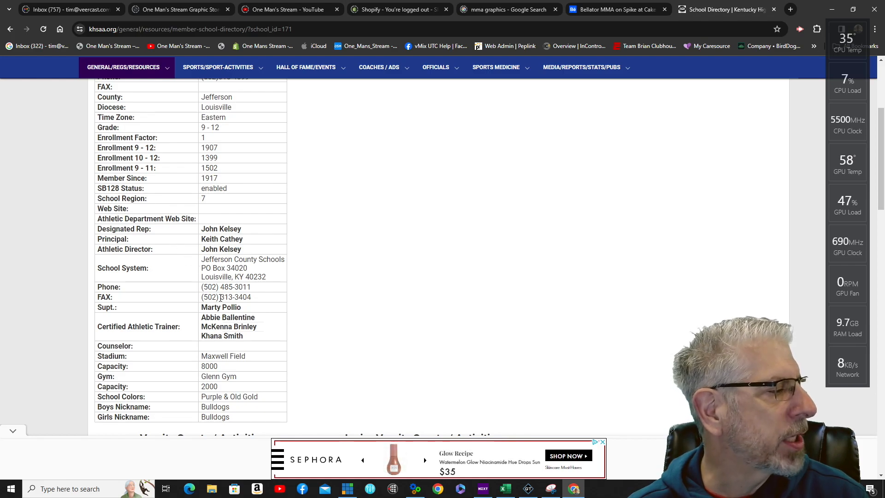
scroll(226, 295, down, 2)
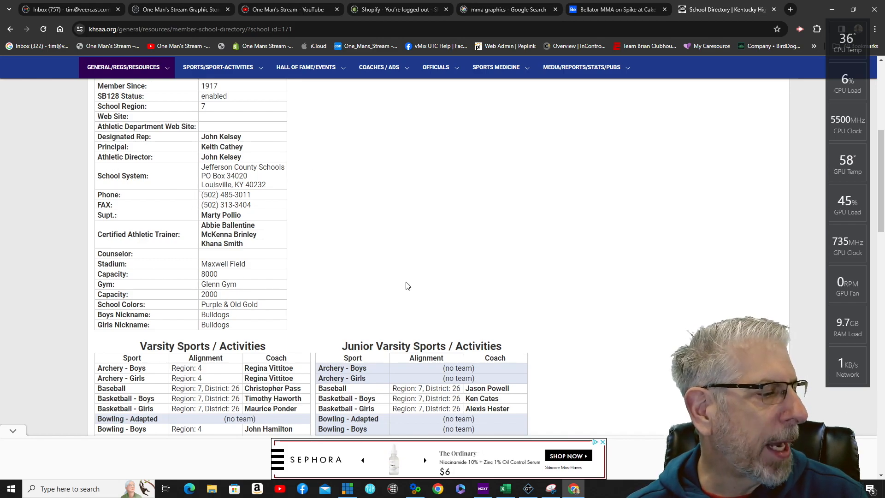
scroll(408, 282, down, 2)
scroll(409, 281, down, 2)
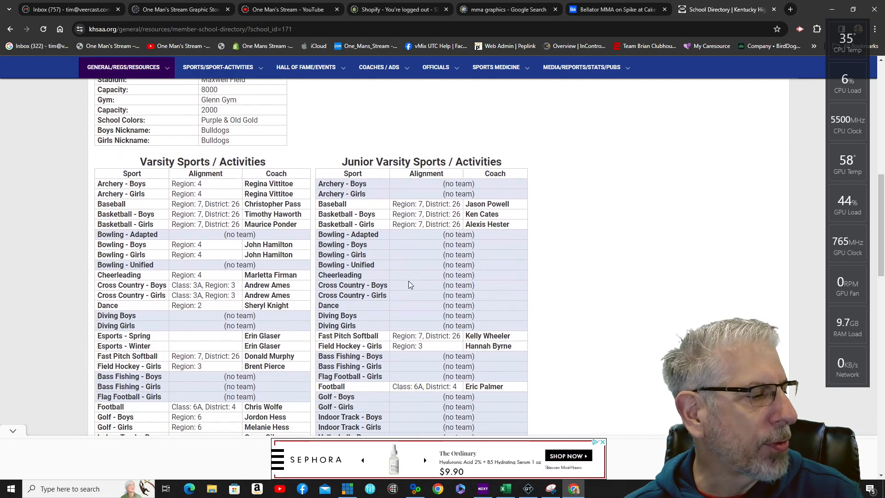
scroll(409, 281, down, 2)
scroll(409, 284, down, 1)
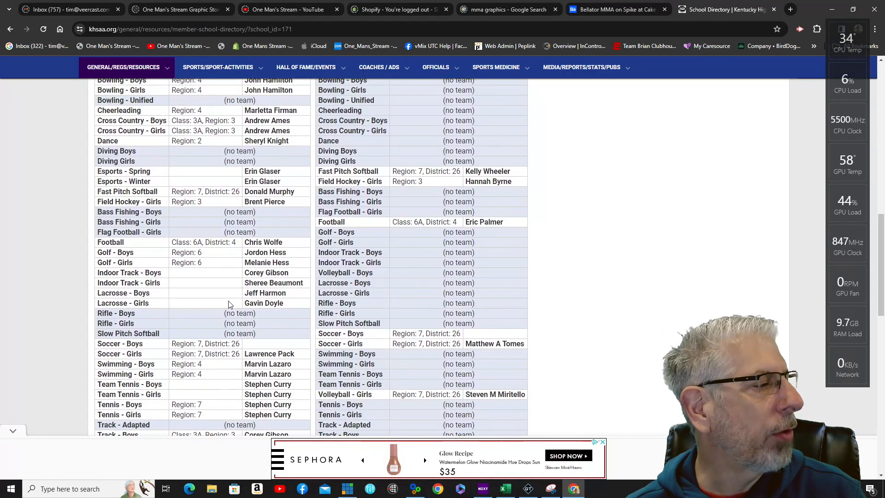
scroll(245, 270, up, 3)
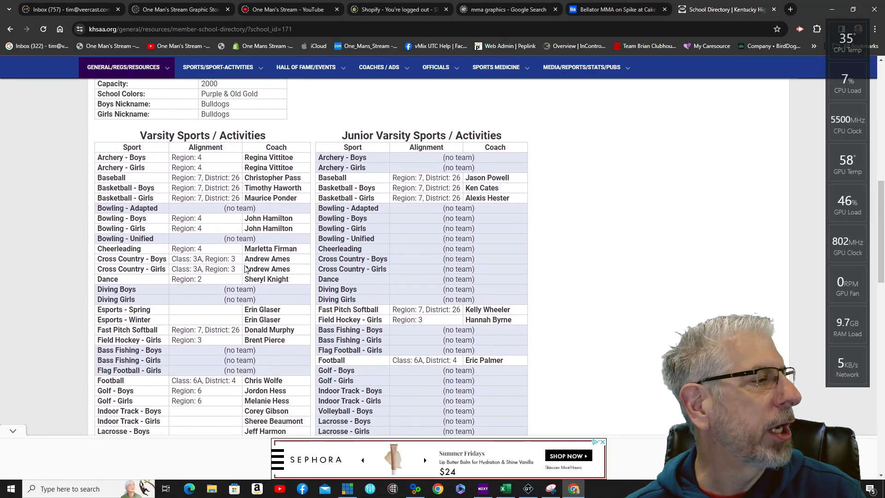
click(11, 30)
Step: Back on the School Directory, select every school name and copy them
click(12, 31)
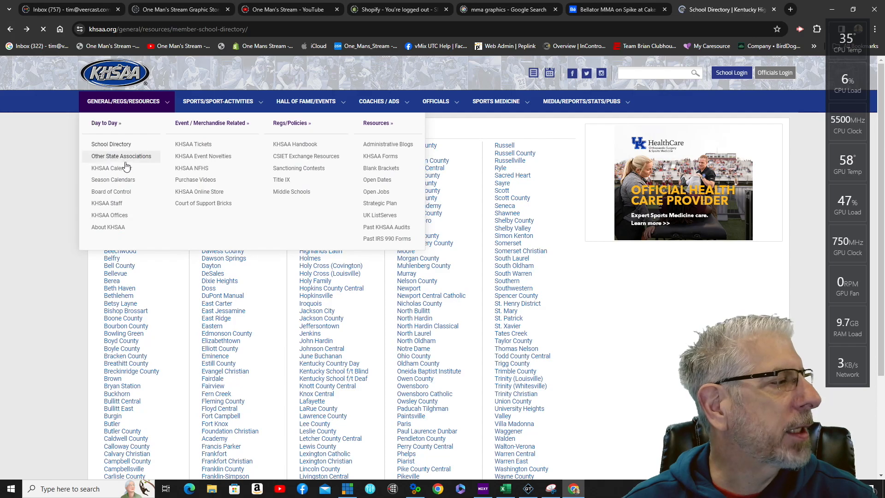
scroll(56, 188, down, 4)
scroll(225, 216, up, 3)
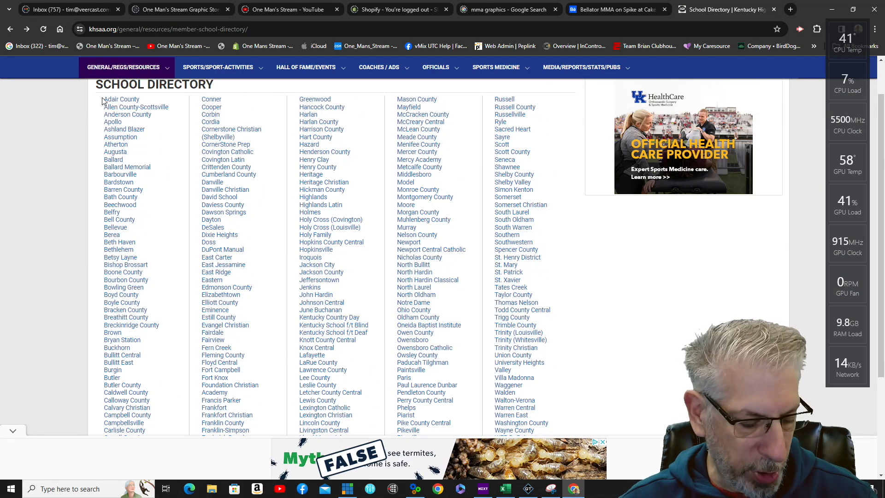
drag(104, 99, 537, 417)
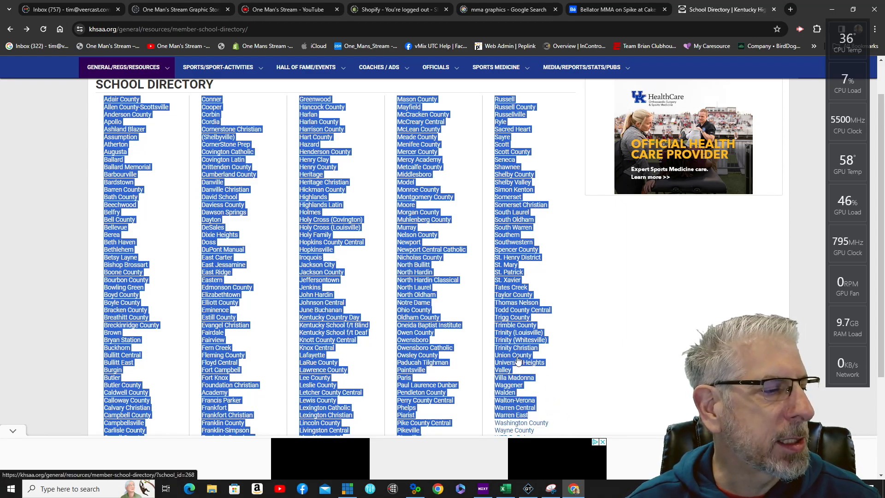
right_click(514, 355)
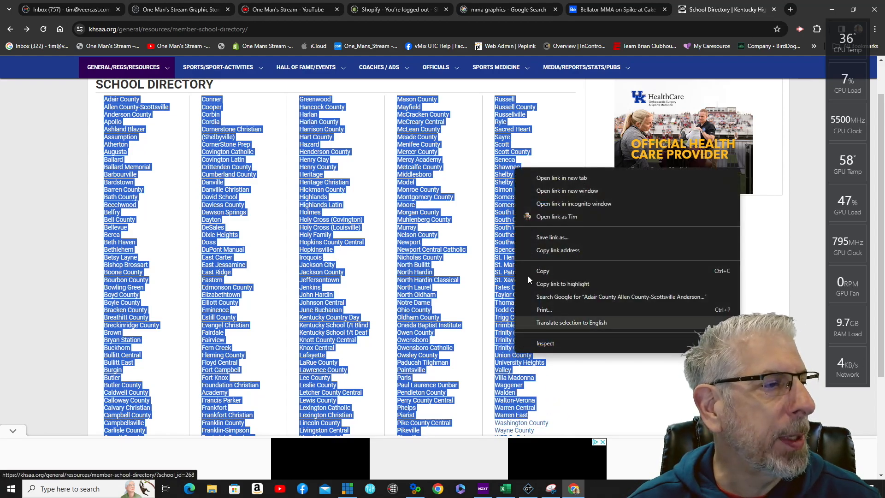
click(552, 272)
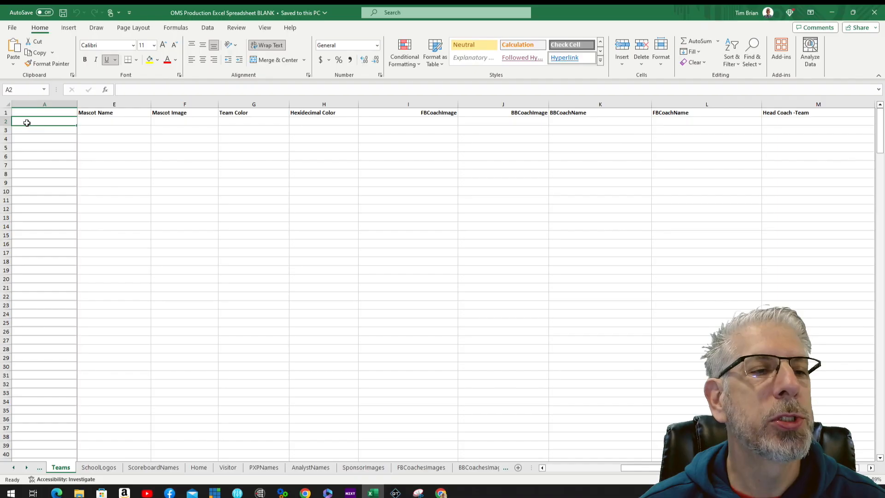
right_click(28, 124)
Step: Paste the copied school names into the Teams sheet's column A starting at A2
click(51, 185)
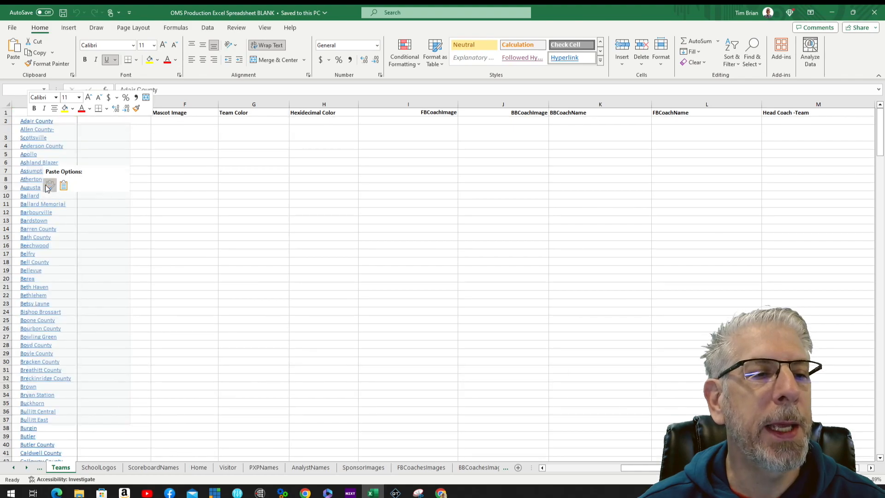
scroll(53, 158, down, 18)
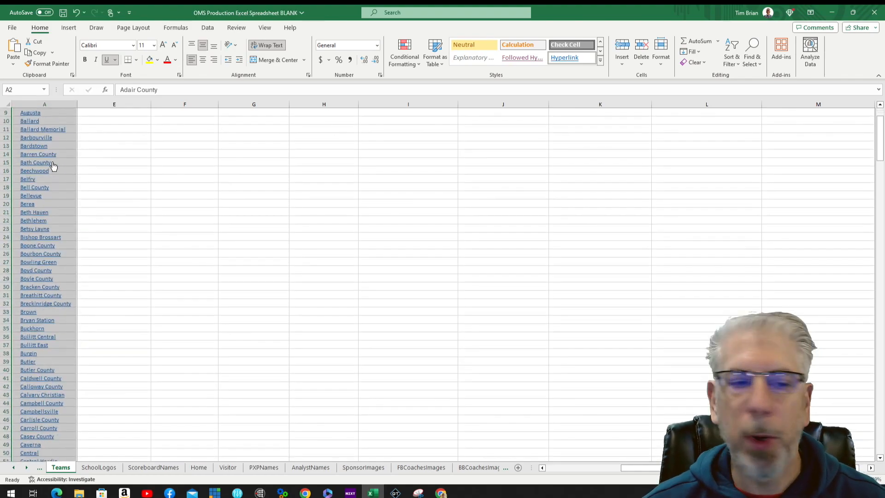
scroll(63, 188, down, 20)
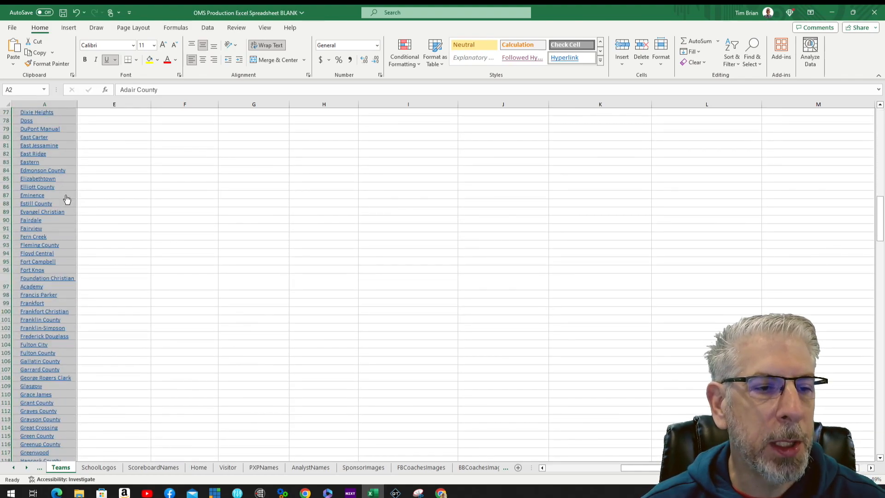
scroll(50, 228, down, 20)
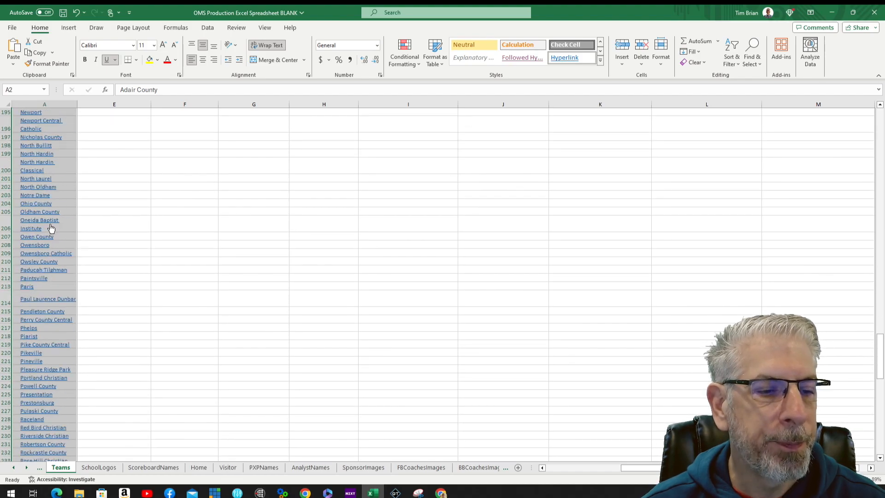
scroll(44, 227, down, 2)
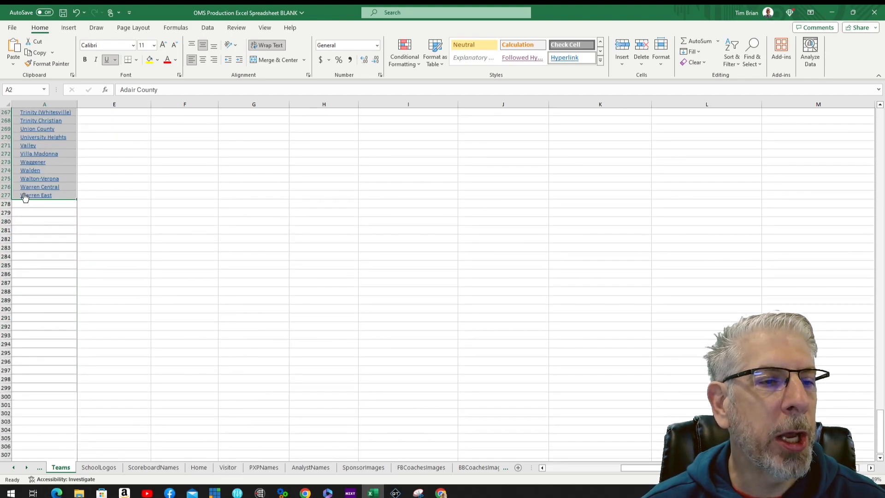
key(alt+Tab)
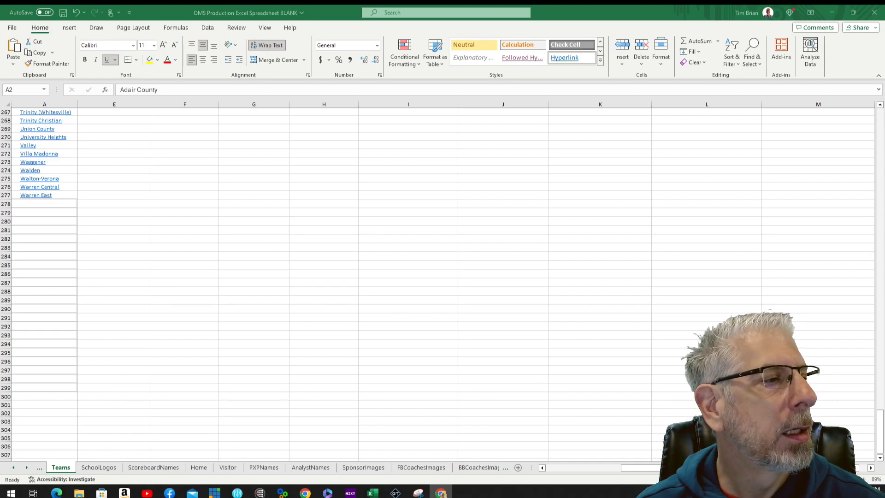
Step: Paste Washington County through Woodford County at A278, keeping source formatting
click(33, 208)
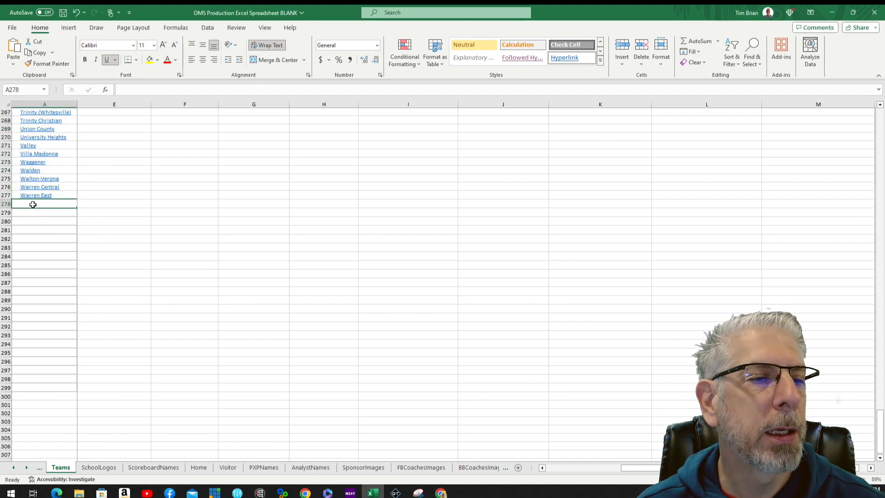
right_click(33, 207)
click(56, 244)
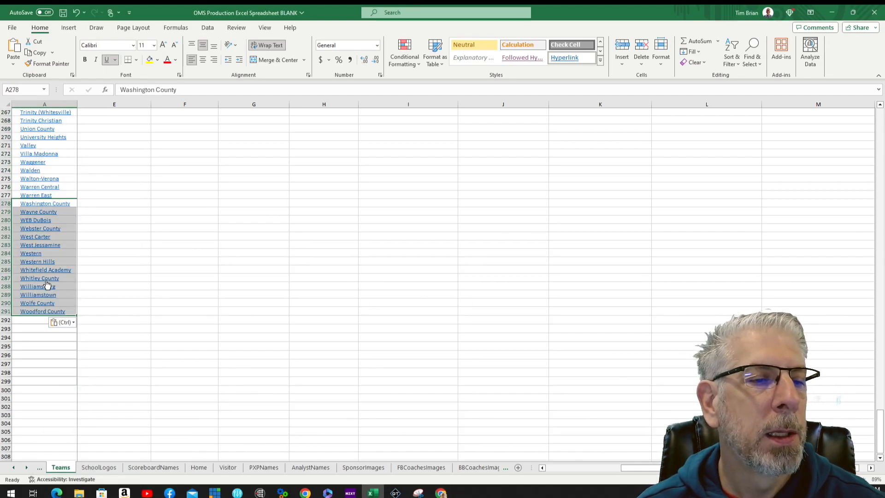
scroll(53, 339, up, 20)
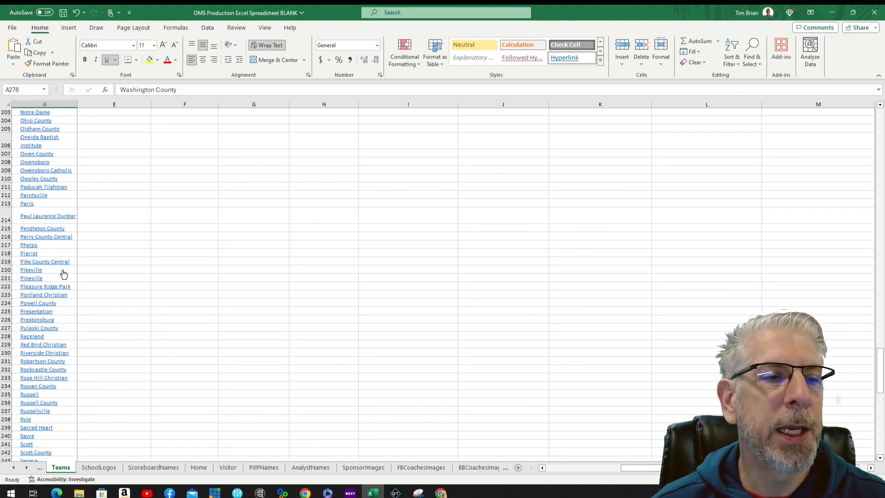
scroll(63, 271, up, 20)
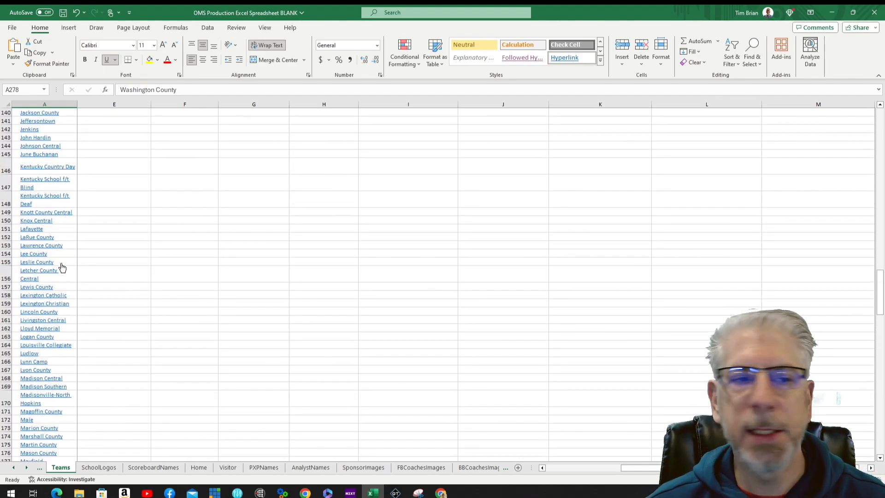
scroll(62, 268, up, 20)
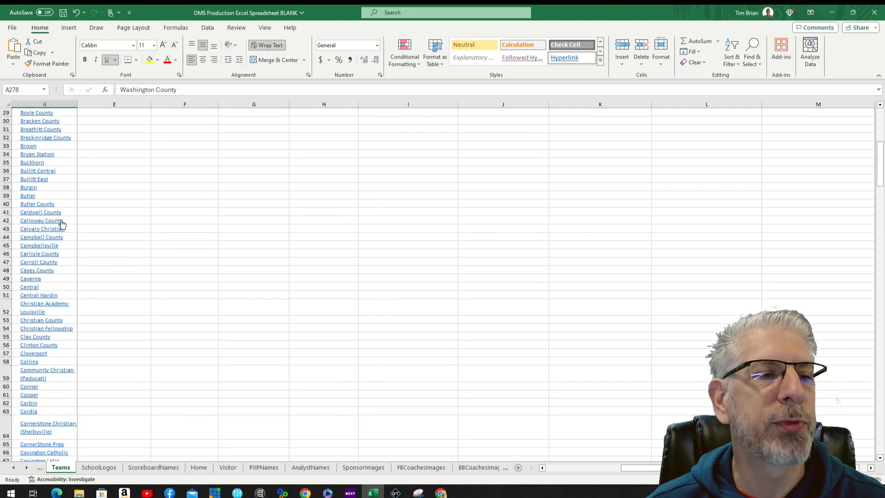
scroll(65, 219, up, 2)
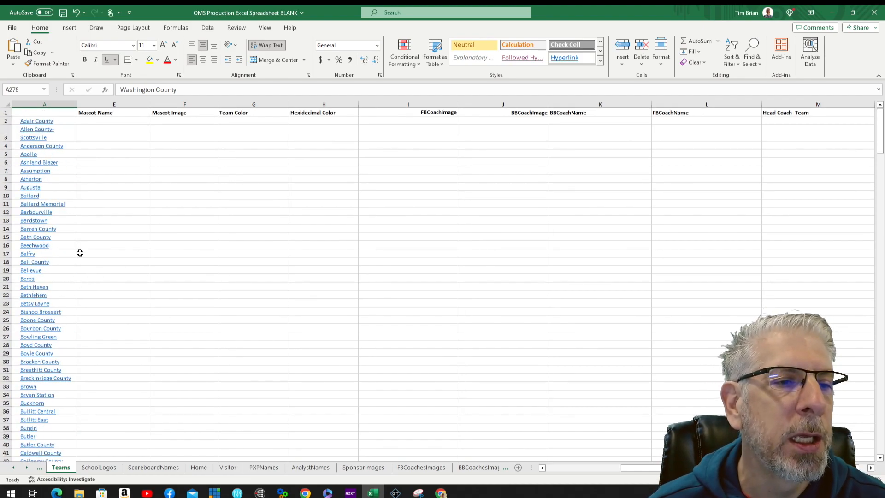
Step: Open Ballard's KHSAA directory page and scroll through its sports, regions and coaches
click(30, 196)
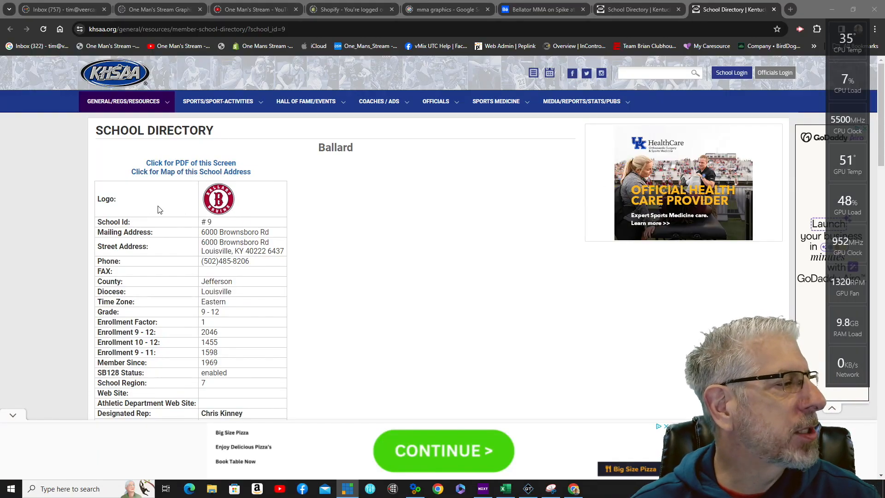
scroll(160, 209, down, 15)
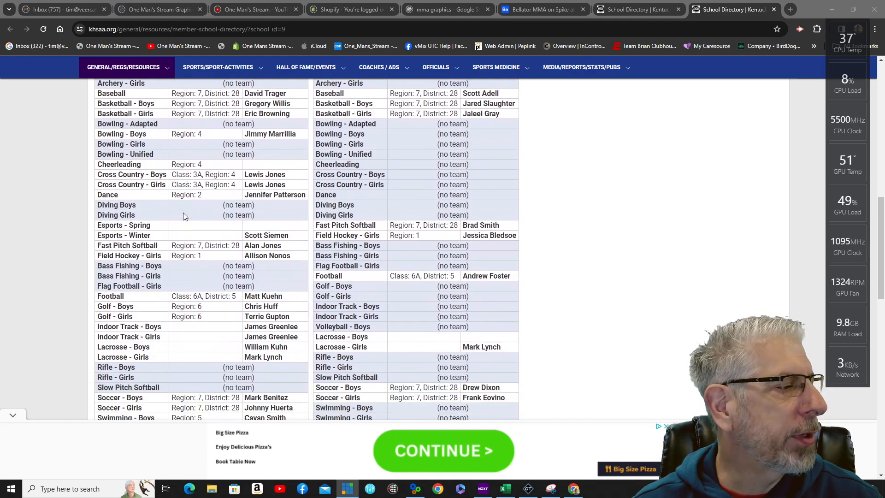
scroll(184, 213, down, 14)
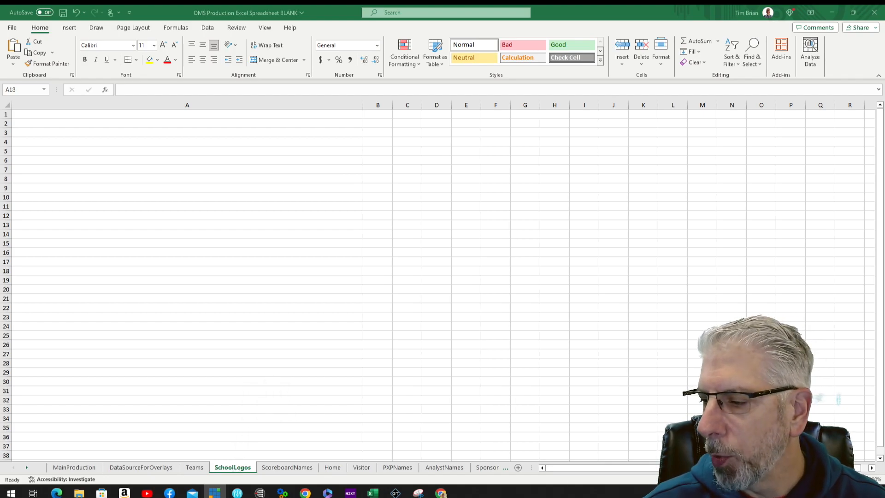
Step: Browse One_Mans_Stream > GLICOD ASSETS > HS LOGOS From OMS in File Explorer
drag(259, 103, 400, 79)
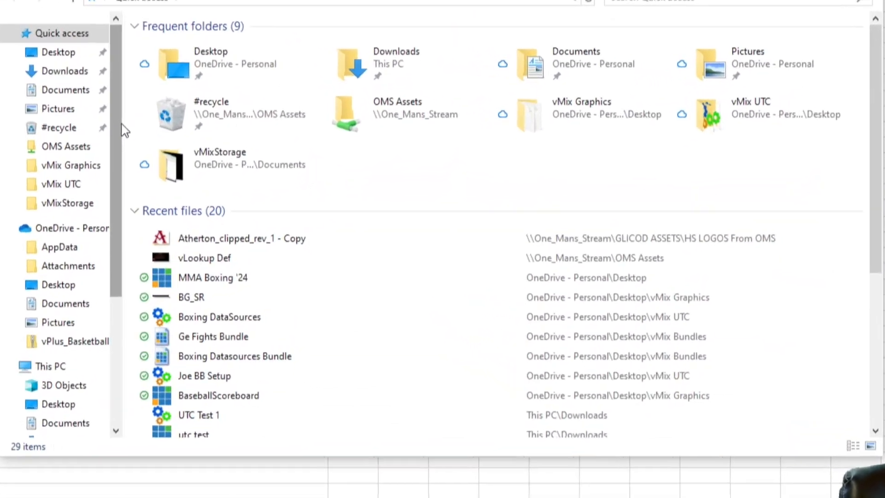
drag(234, 218, 237, 316)
click(70, 421)
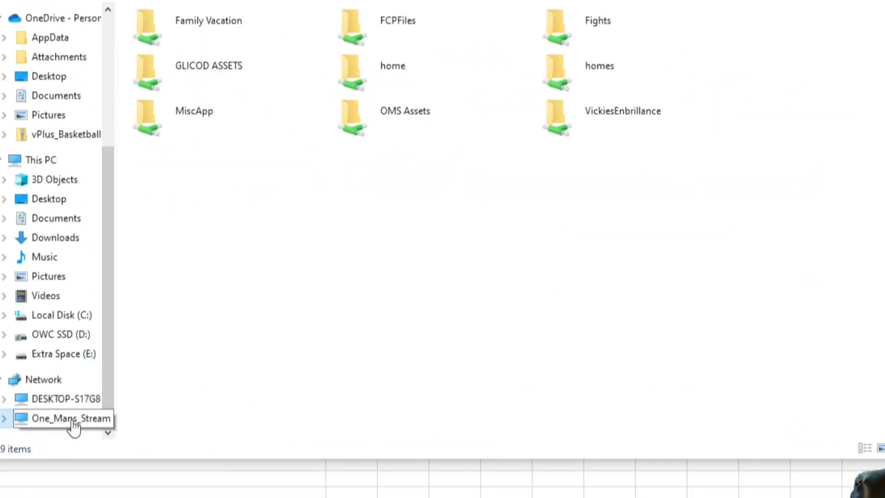
double_click(218, 69)
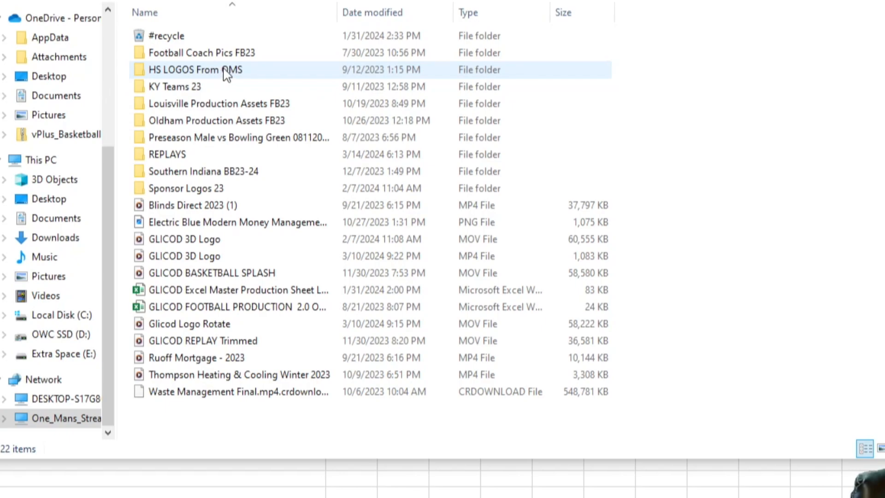
double_click(194, 74)
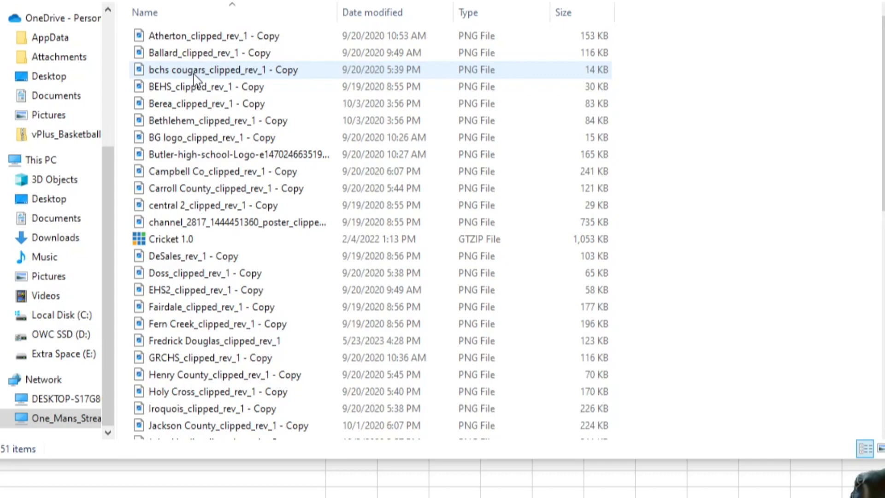
Step: Select all 51 logo files from Atherton to Western and copy their paths
click(201, 40)
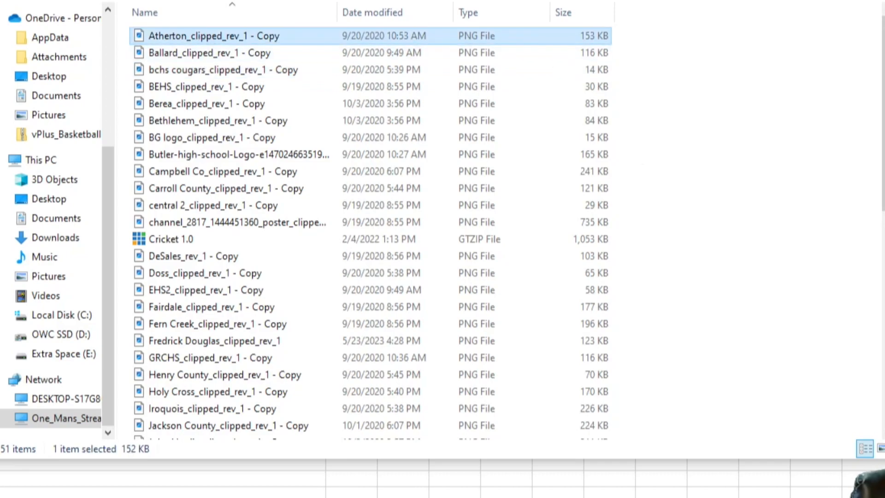
scroll(883, 115, down, 1)
scroll(882, 116, down, 9)
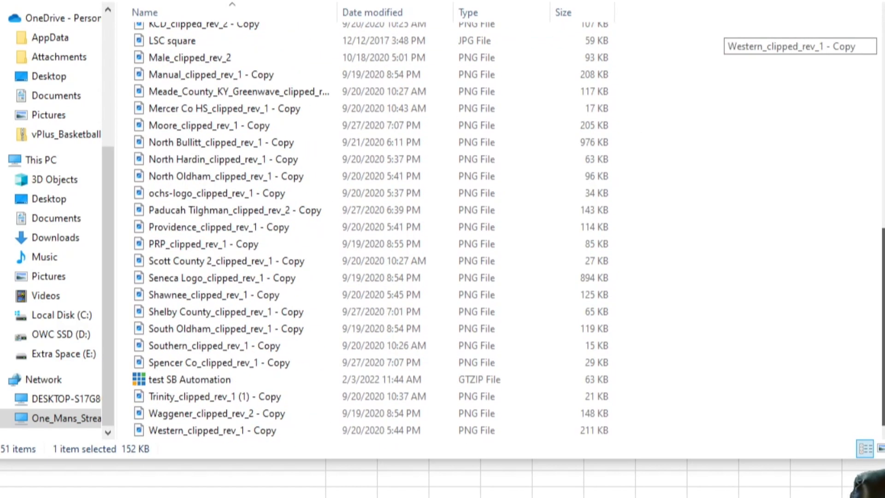
shift+click(260, 431)
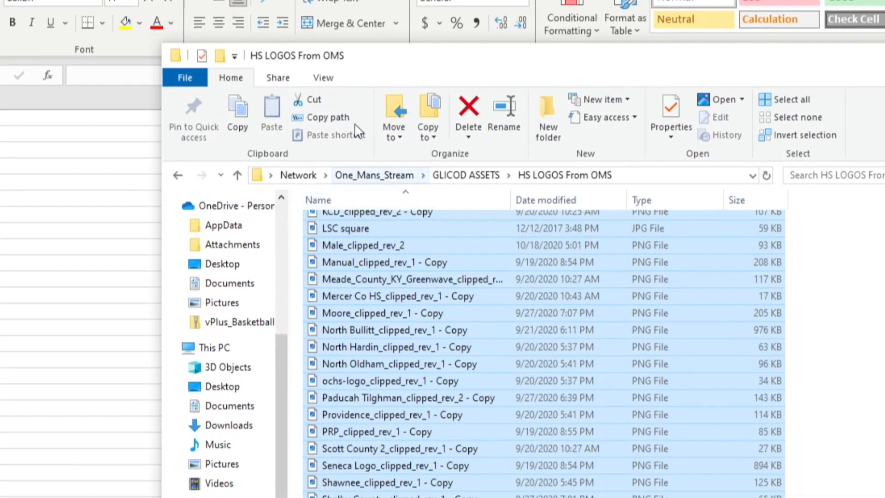
click(323, 119)
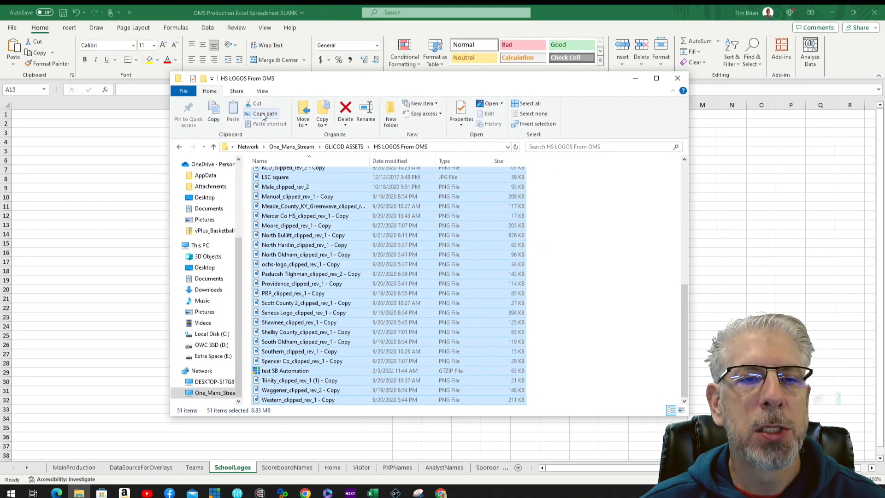
click(31, 115)
Step: Paste the 51 copied logo paths into SchoolLogos from A1 and check rows 1–51
click(25, 115)
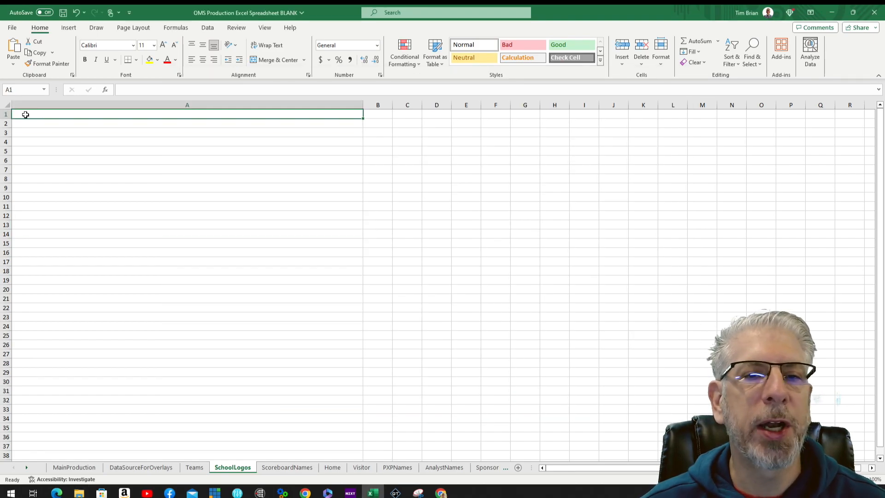
right_click(28, 115)
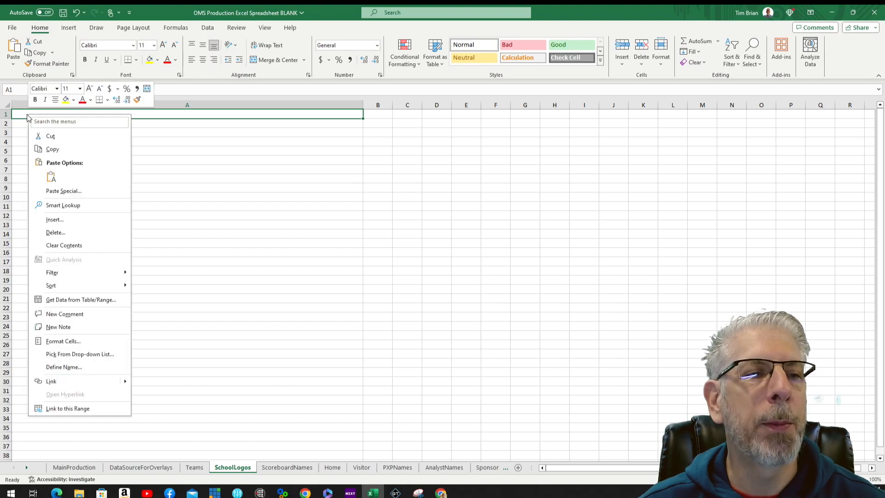
click(52, 178)
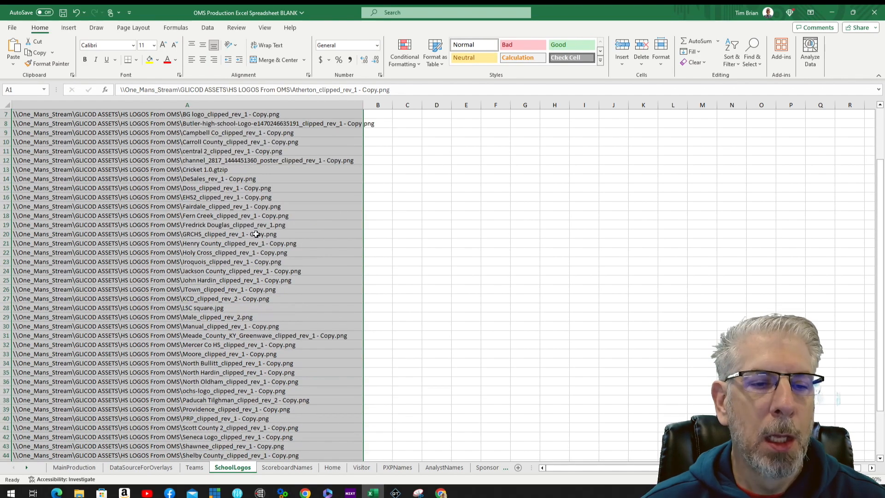
scroll(199, 163, down, 13)
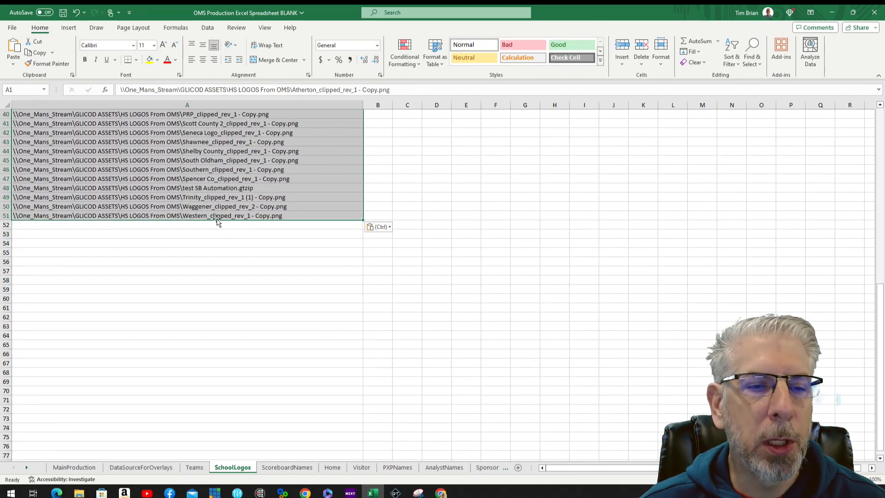
click(221, 234)
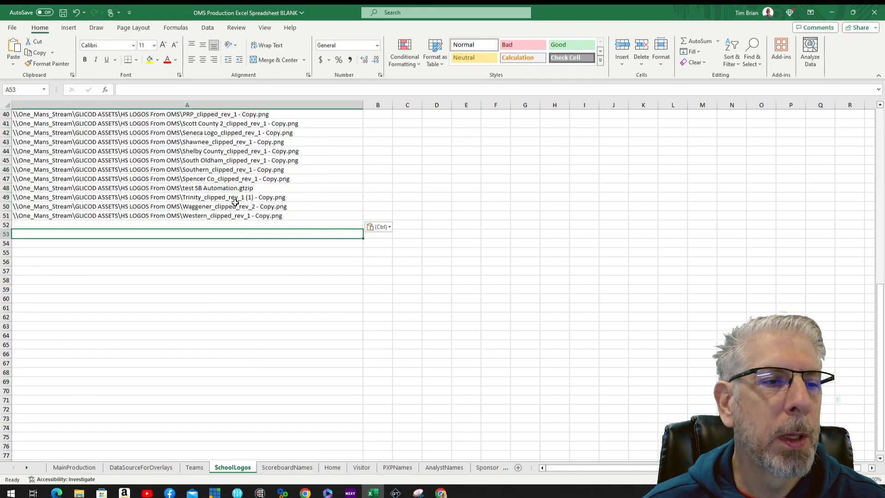
scroll(235, 203, up, 6)
scroll(235, 203, up, 6)
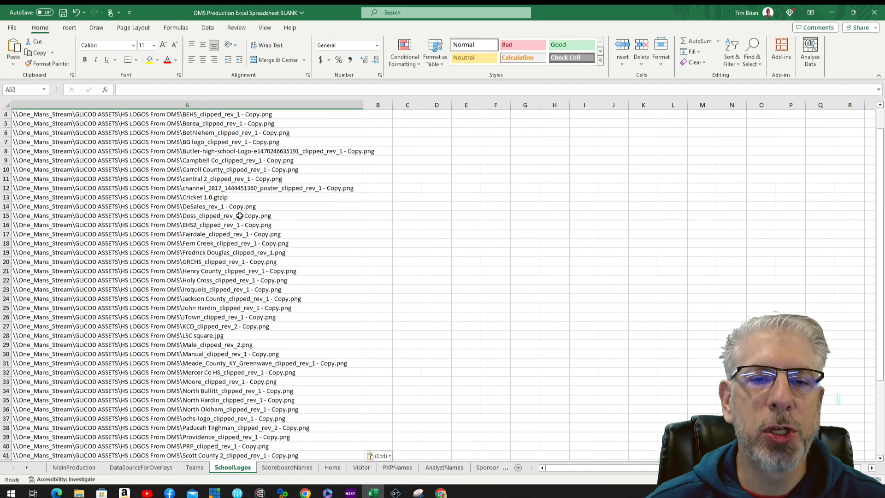
scroll(240, 215, up, 1)
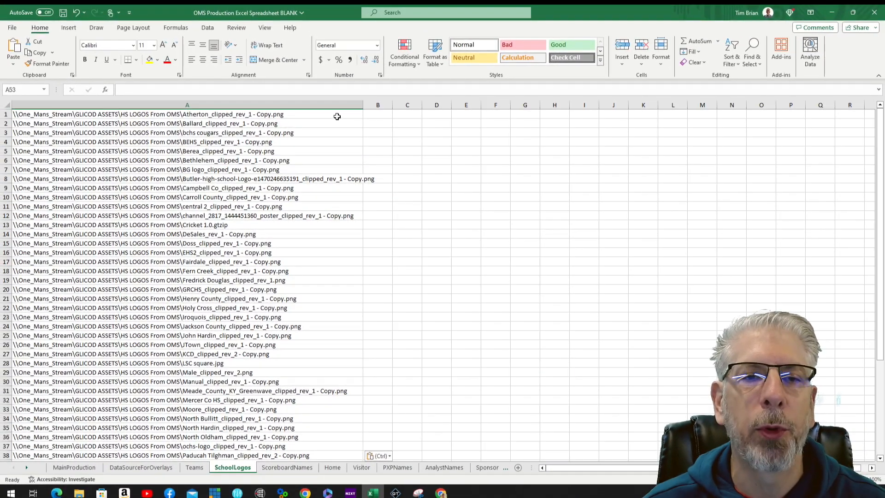
click(310, 116)
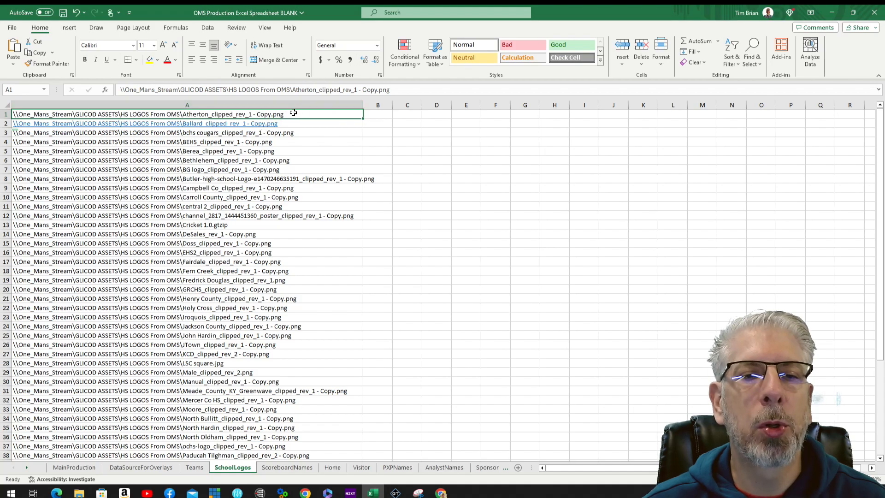
scroll(252, 217, down, 5)
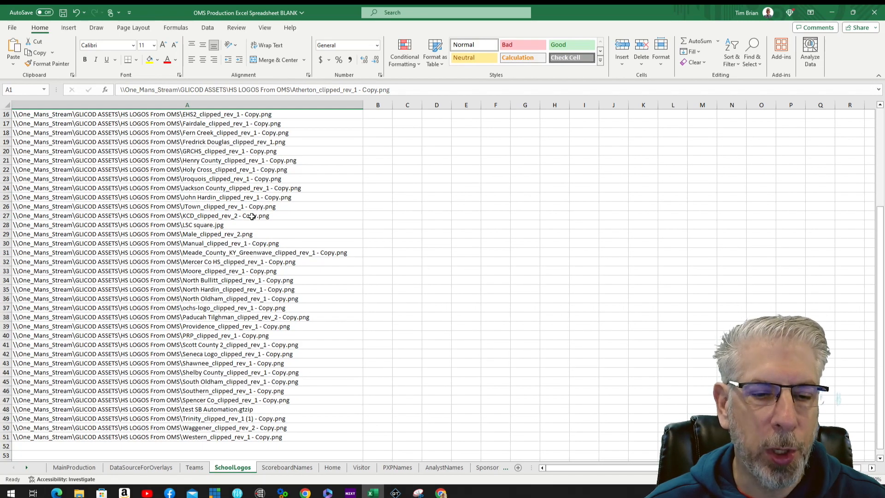
scroll(252, 217, down, 5)
scroll(278, 374, up, 10)
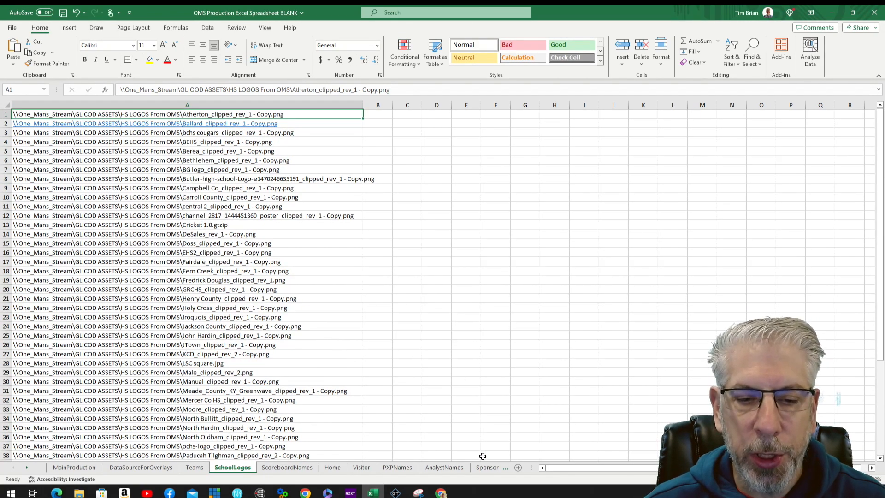
Step: Go to the PXPNames sheet and open the PXP Dudes for demo file in Notepad
click(399, 468)
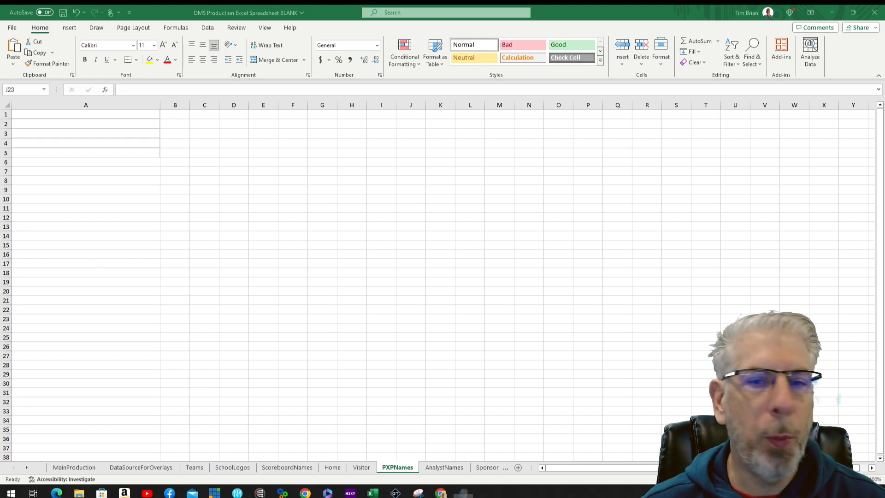
drag(884, 137, 379, 89)
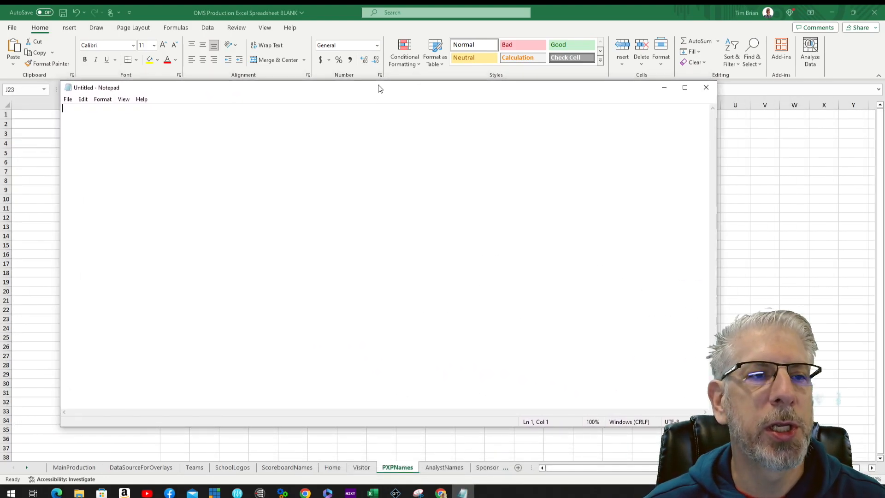
click(68, 99)
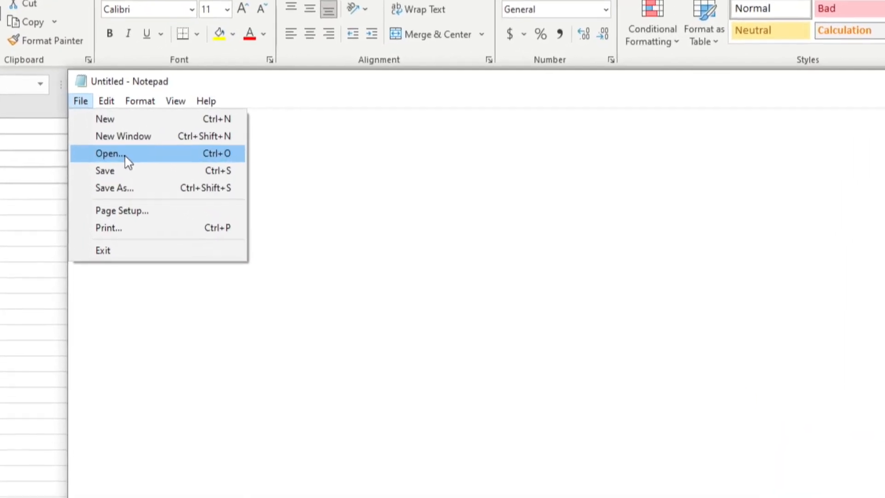
click(102, 142)
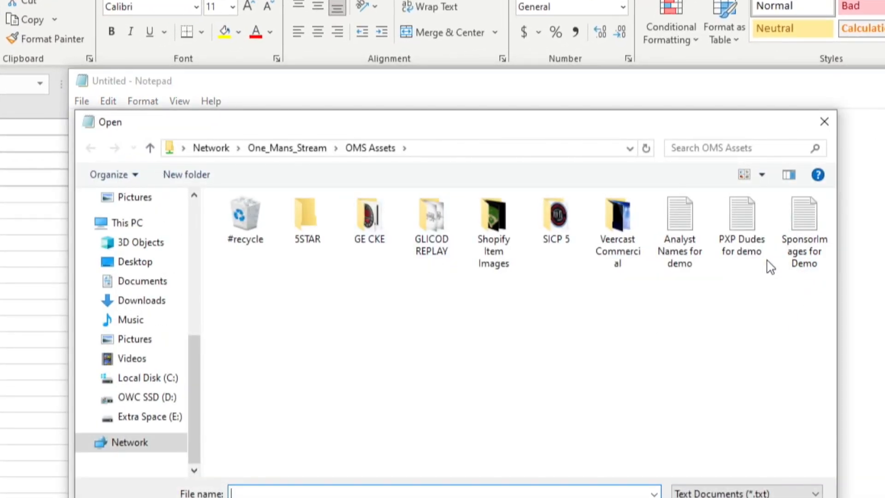
click(740, 203)
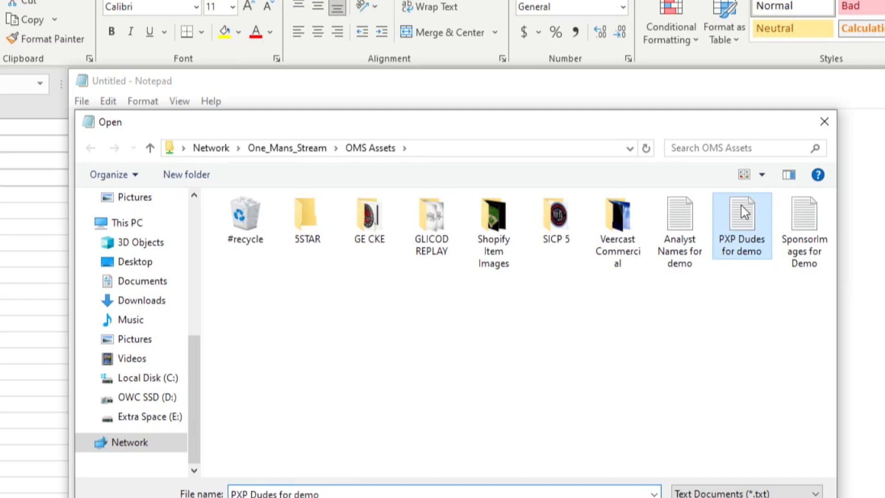
click(712, 497)
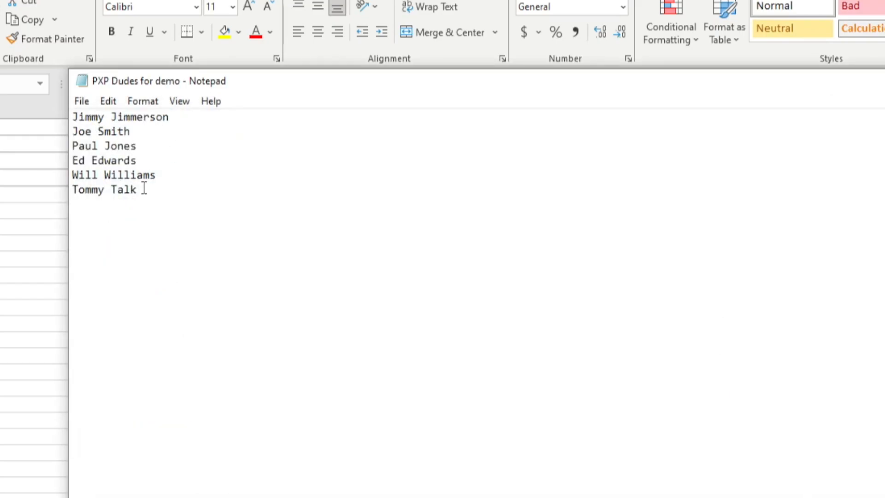
Step: Copy all six play-by-play names from the Notepad file
drag(139, 191, 67, 119)
key(ctrl+c)
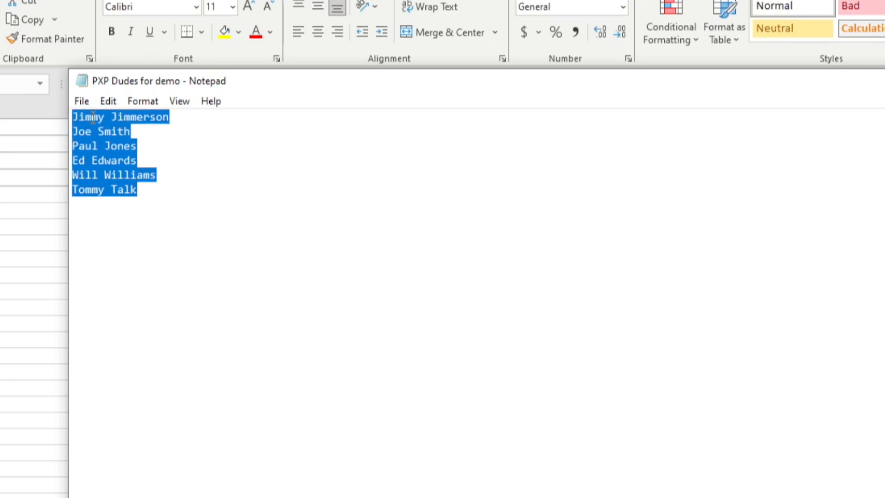
right_click(81, 119)
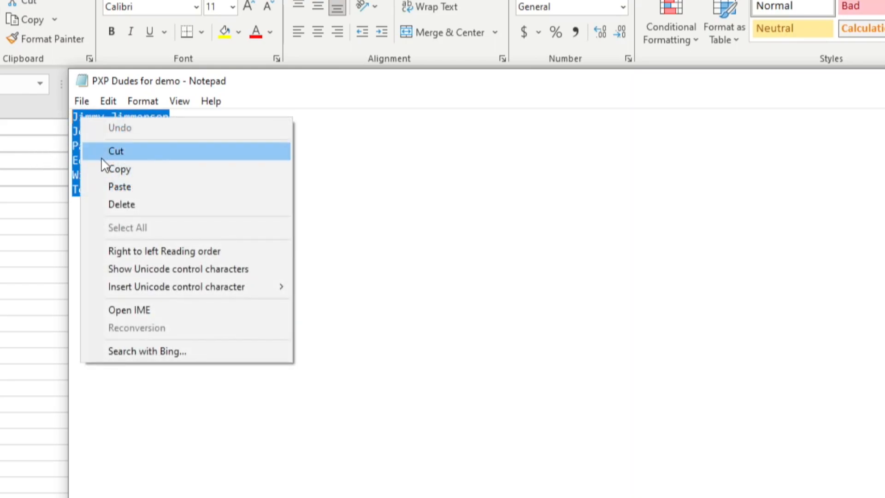
click(122, 170)
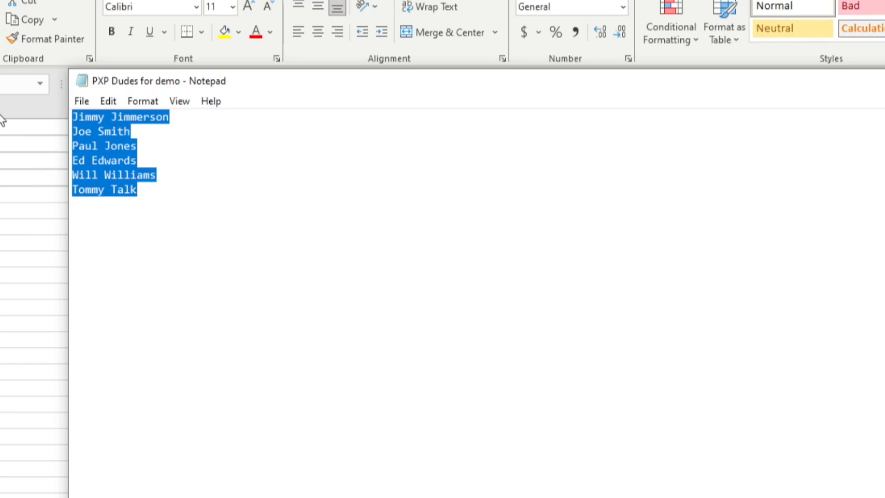
click(1, 134)
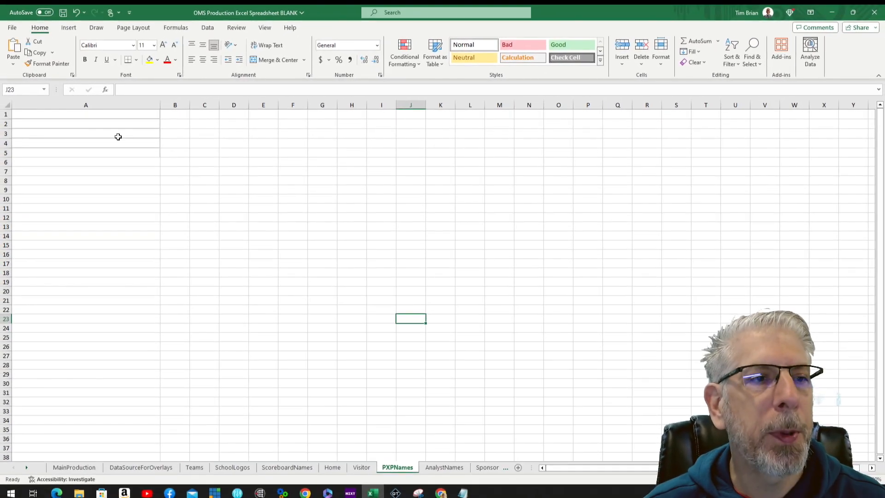
Step: Paste the six names into PXPNames cells A1 through A6, then switch to AnalystNames
click(25, 114)
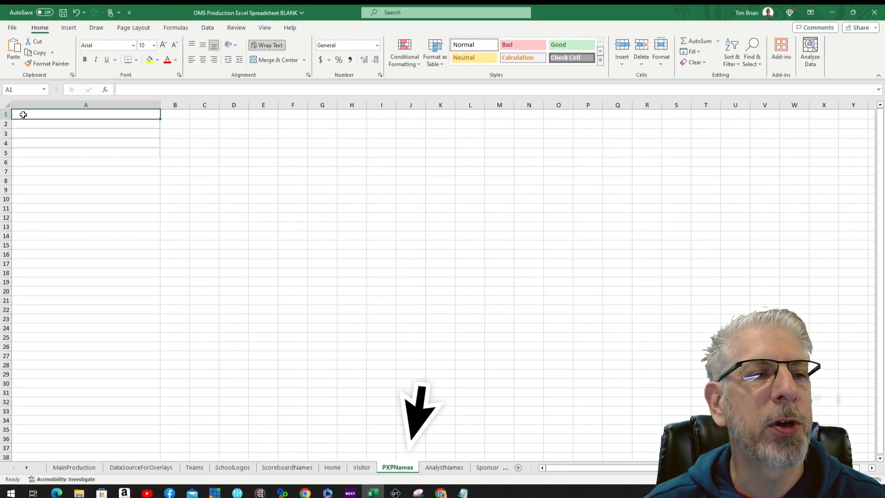
right_click(25, 113)
click(47, 176)
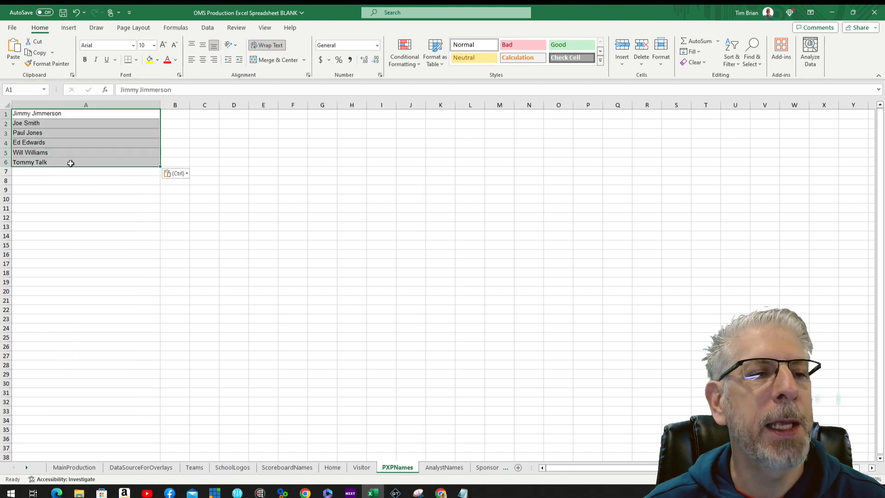
click(51, 181)
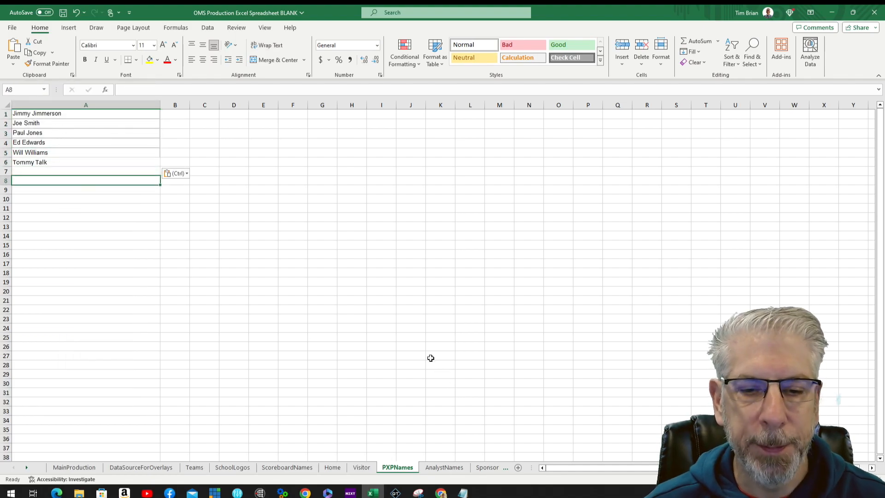
click(458, 467)
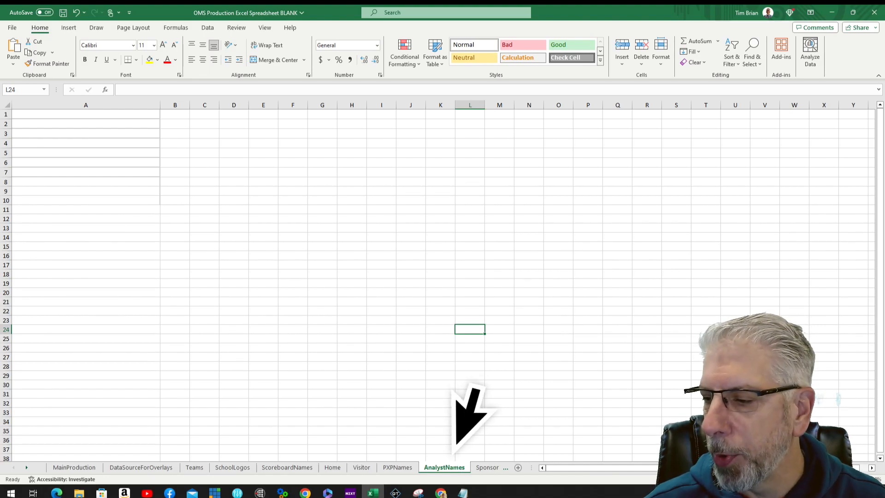
Step: Open the Analyst Names for demo file in Notepad
key(alt+Tab)
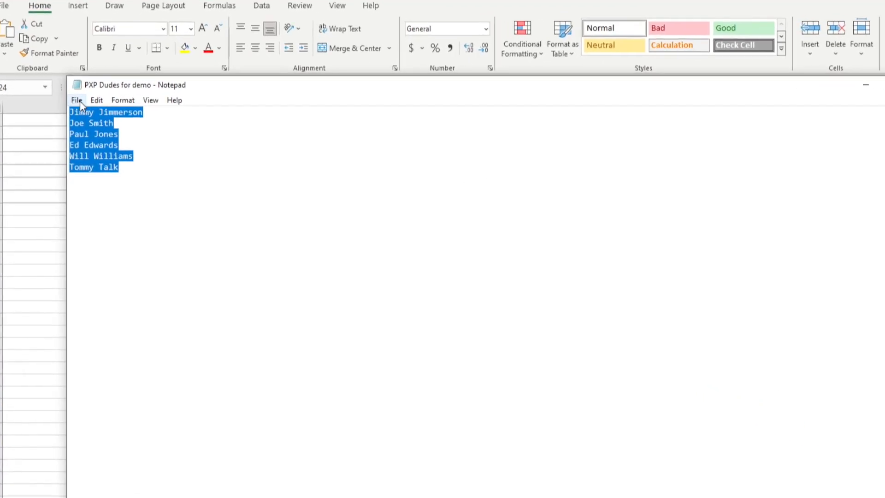
click(68, 99)
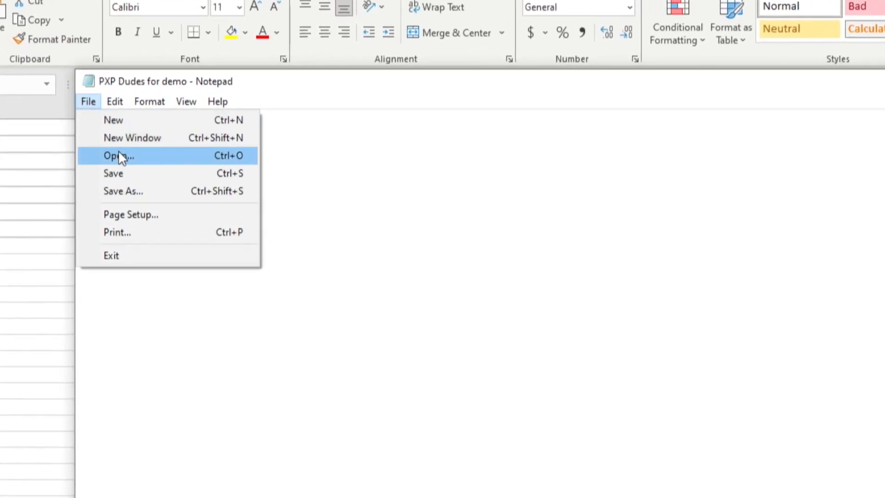
click(119, 155)
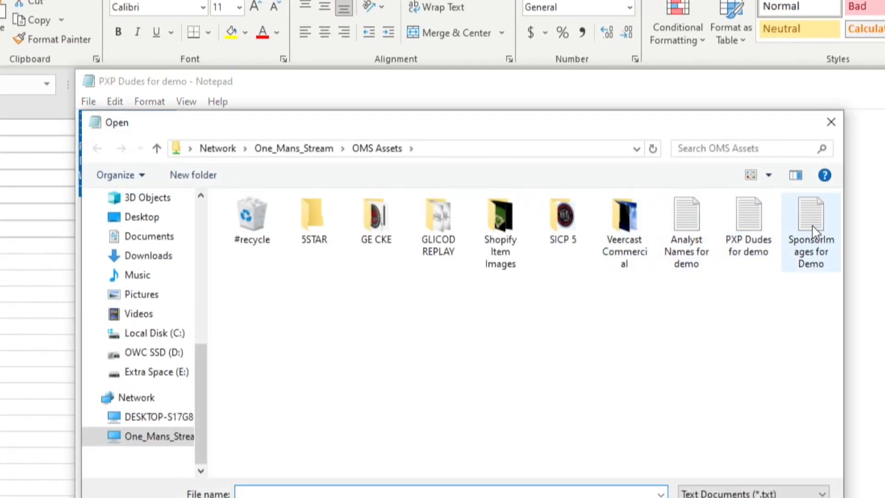
click(689, 228)
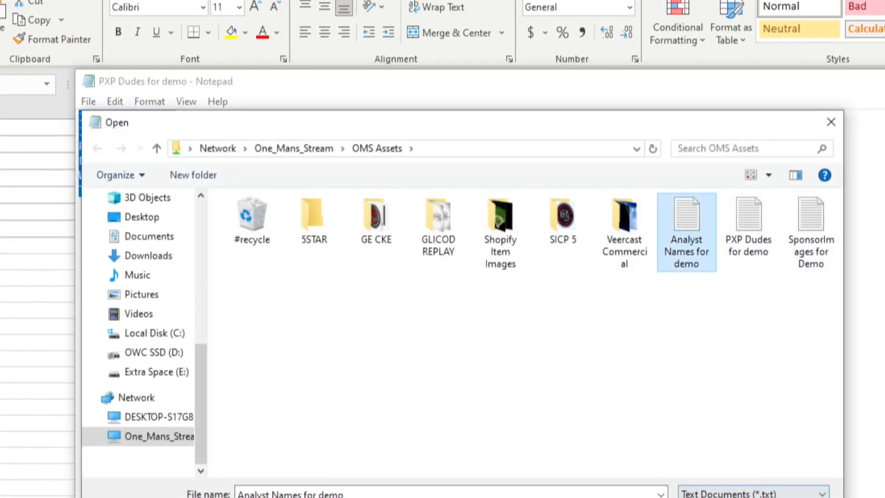
click(714, 497)
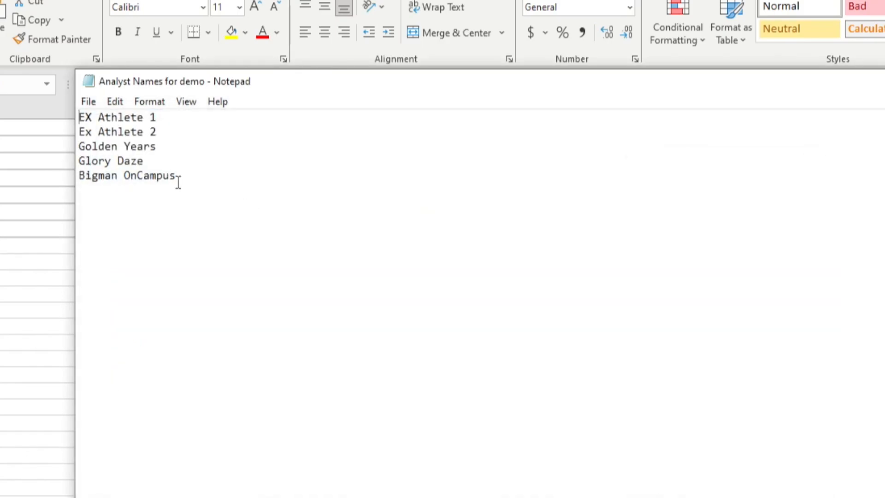
Step: Copy all five analyst entries and return to cell A1 of Excel's AnalystNames sheet
drag(181, 182, 88, 118)
right_click(88, 118)
click(136, 171)
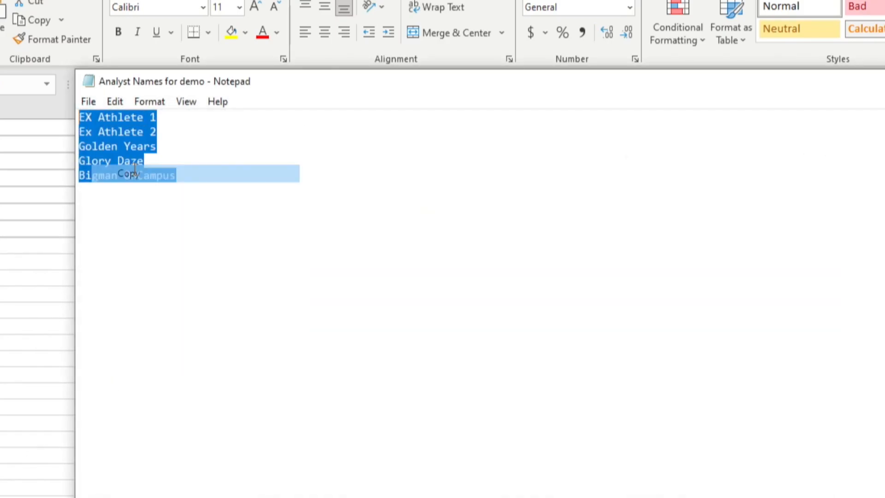
click(38, 128)
right_click(41, 127)
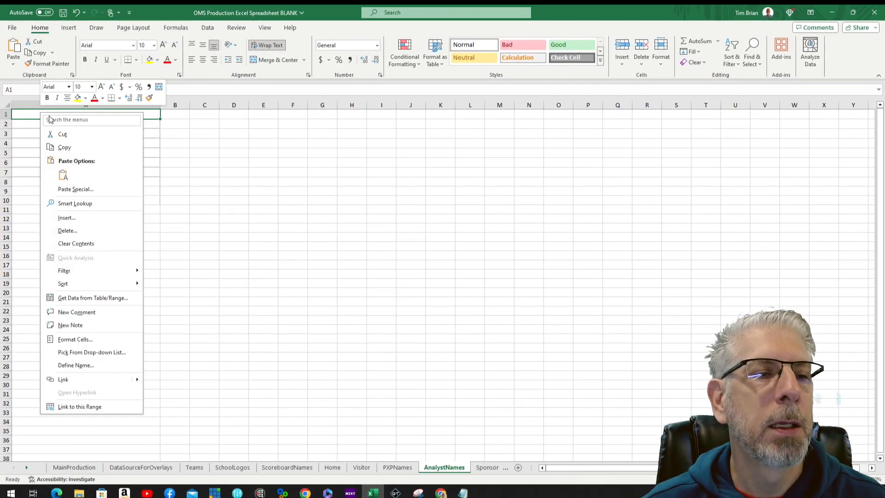
Step: Paste the five analyst names into A1:A5, then go to the SponsorImages sheet
click(71, 173)
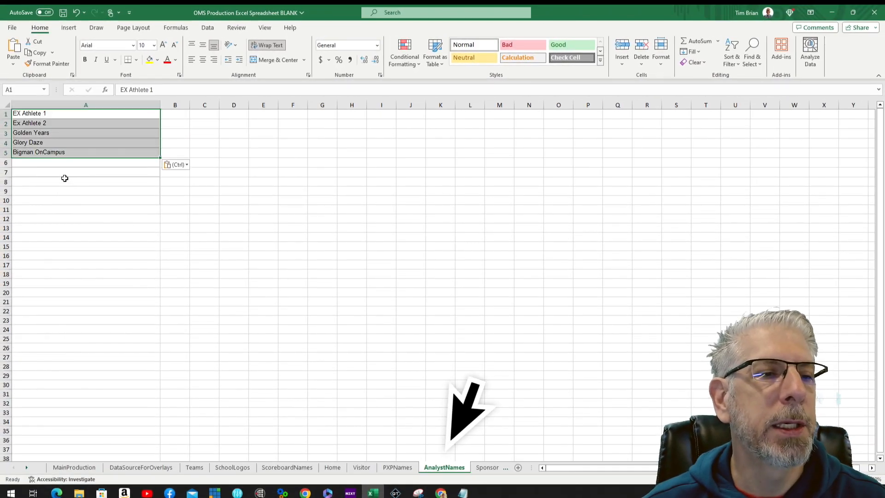
key(ctrl+Page_Down)
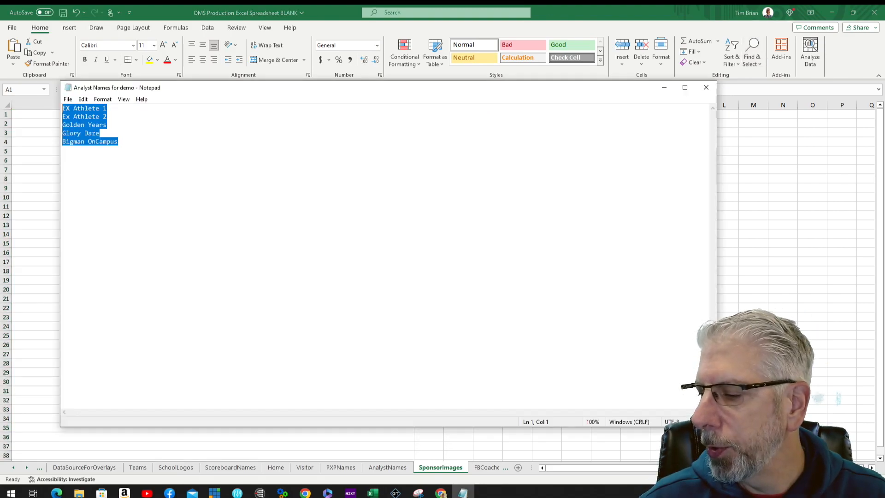
Step: Open the SponsorImages for Demo file in Notepad
click(68, 99)
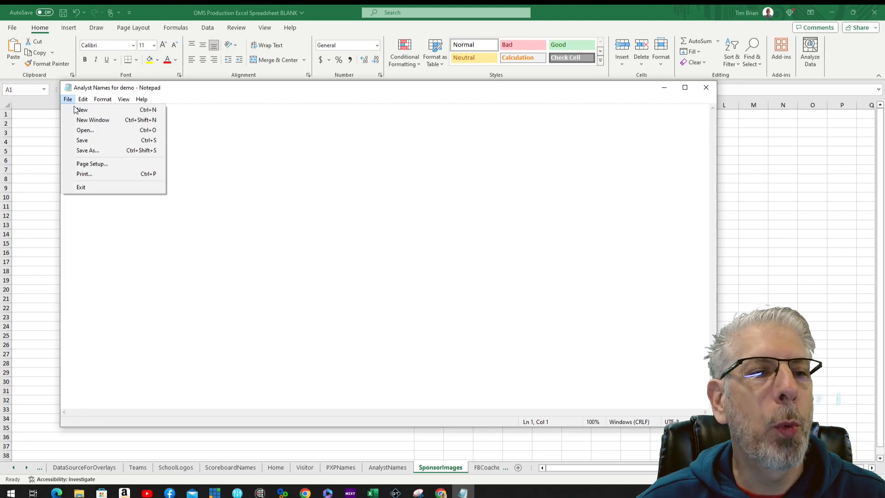
click(86, 130)
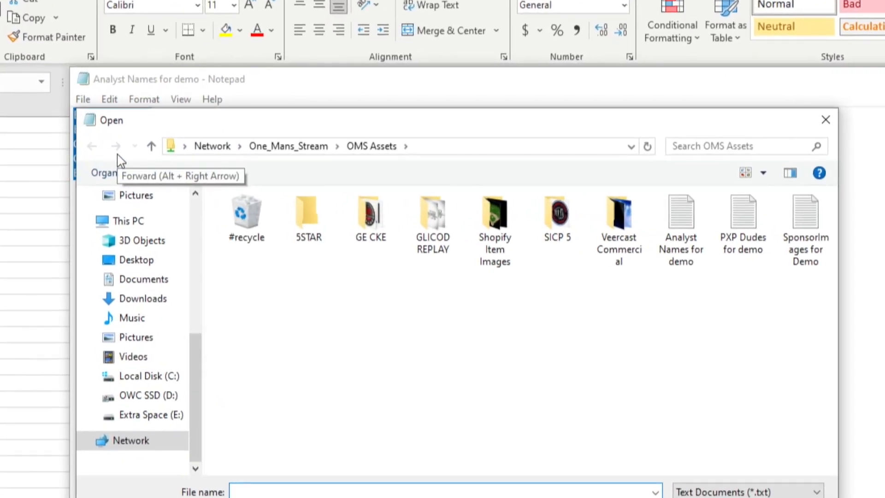
click(823, 225)
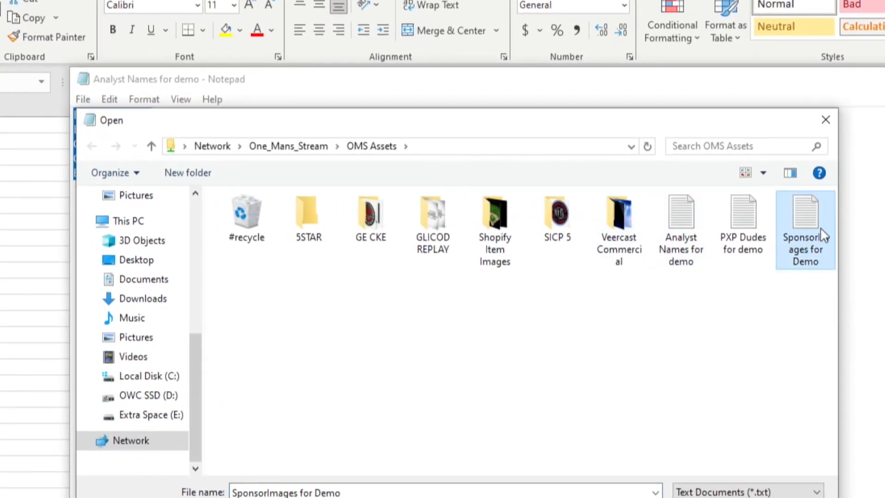
click(709, 497)
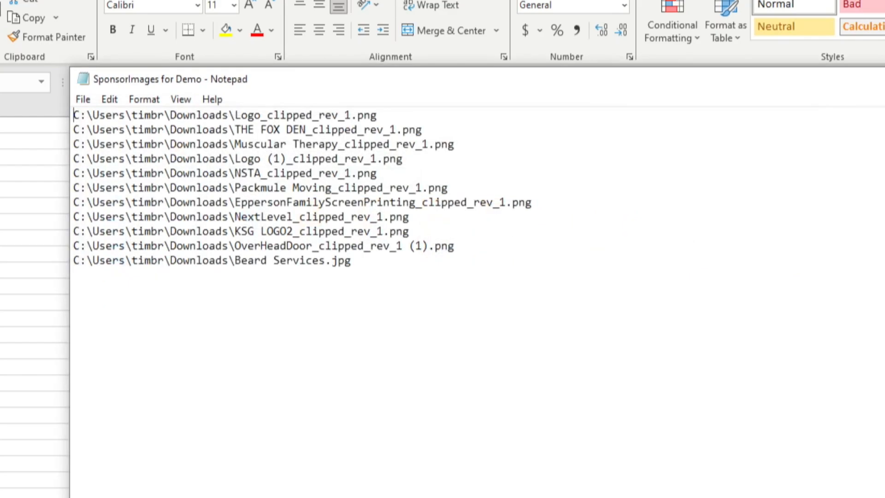
Step: Copy all eleven sponsor image paths and return to the Excel workbook
drag(360, 267, 64, 109)
right_click(138, 136)
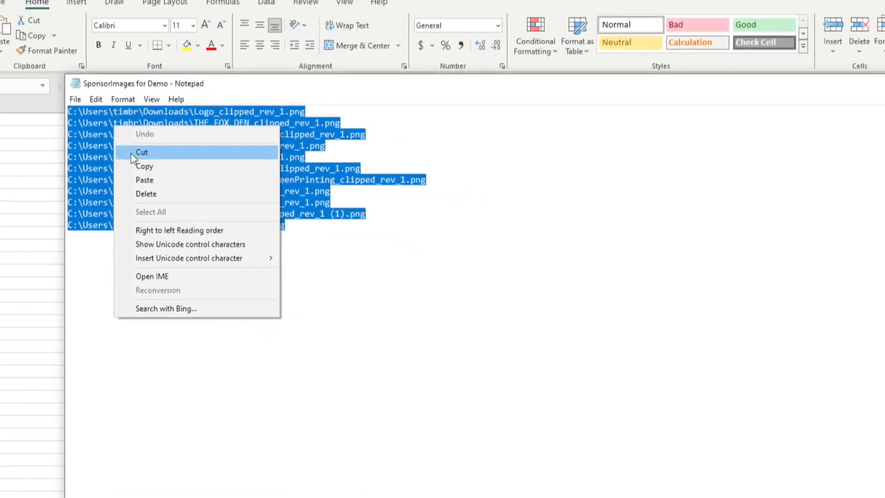
click(168, 185)
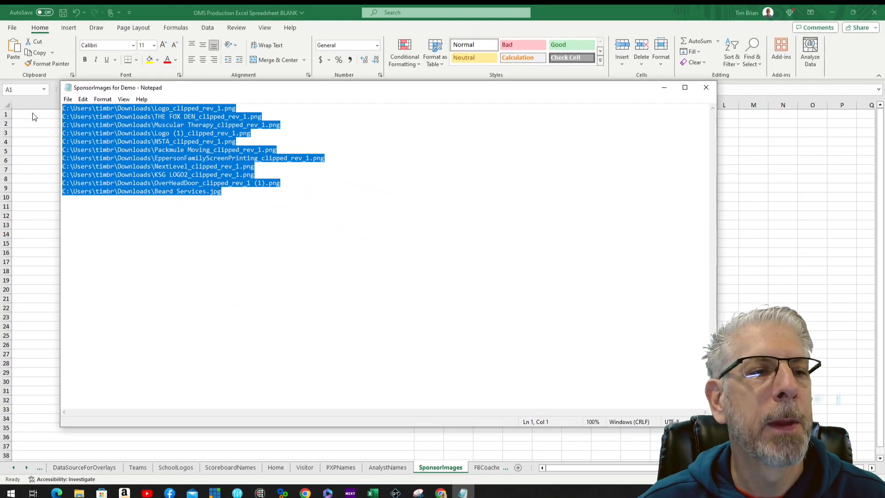
click(34, 113)
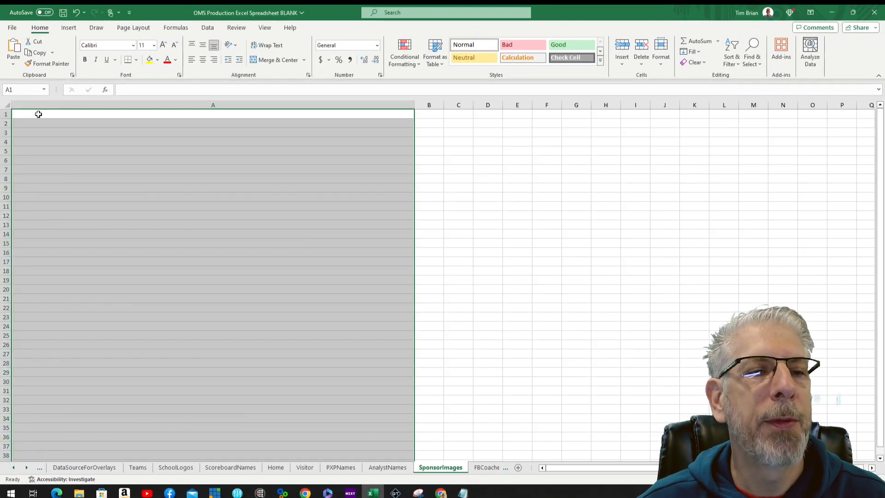
Step: Paste the eleven sponsor image paths into A1:A11 of the SponsorImages sheet
click(35, 113)
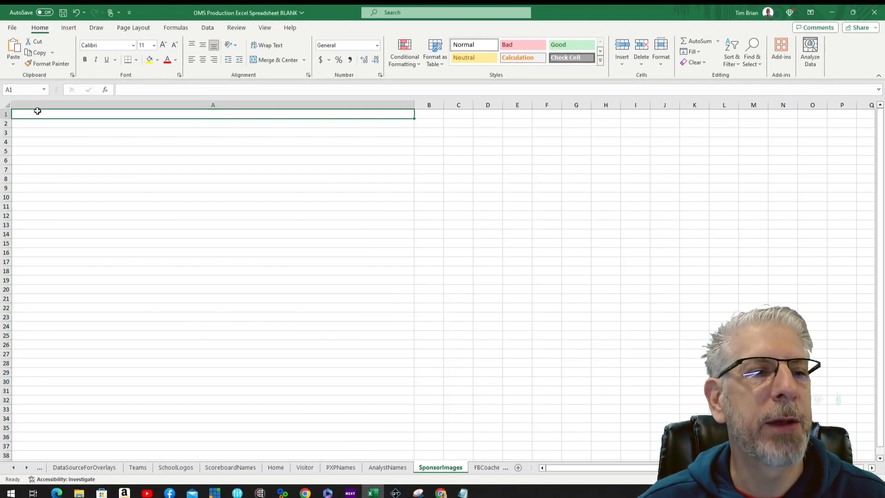
right_click(36, 115)
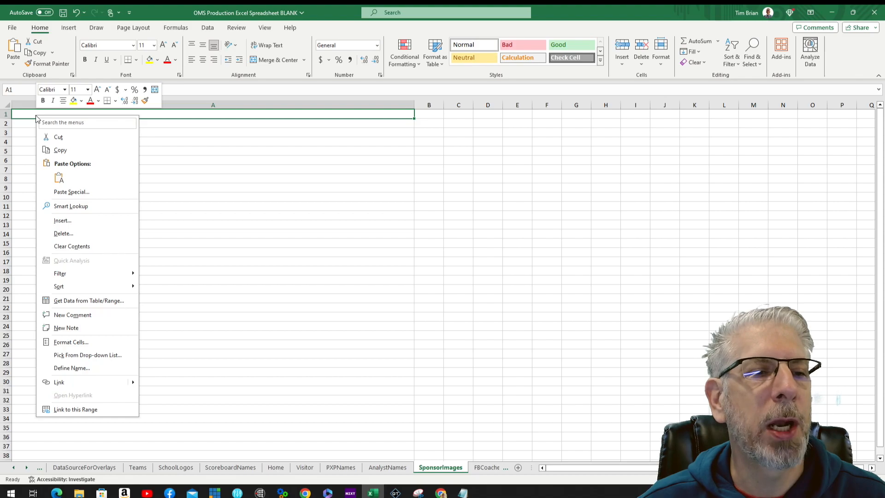
click(58, 177)
click(122, 287)
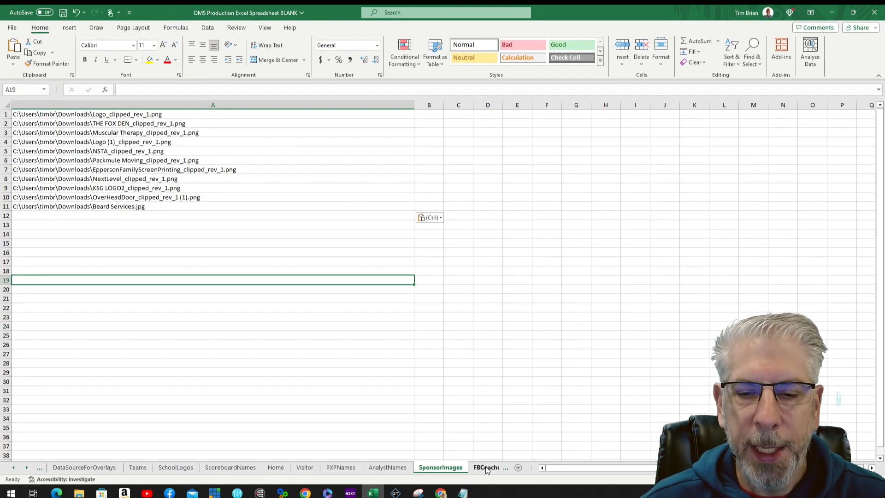
Step: Open the Football Coach Pics FB23 folder under One_Mans_Stream > GLICOD ASSETS
click(486, 467)
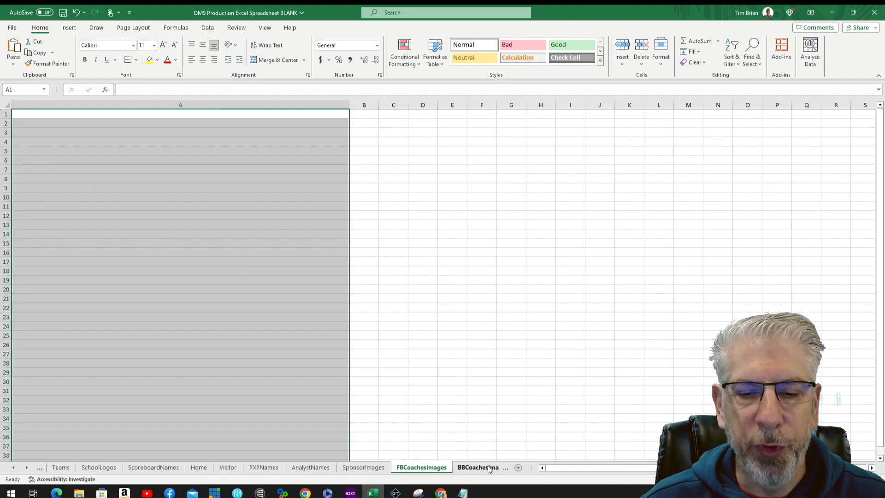
click(492, 467)
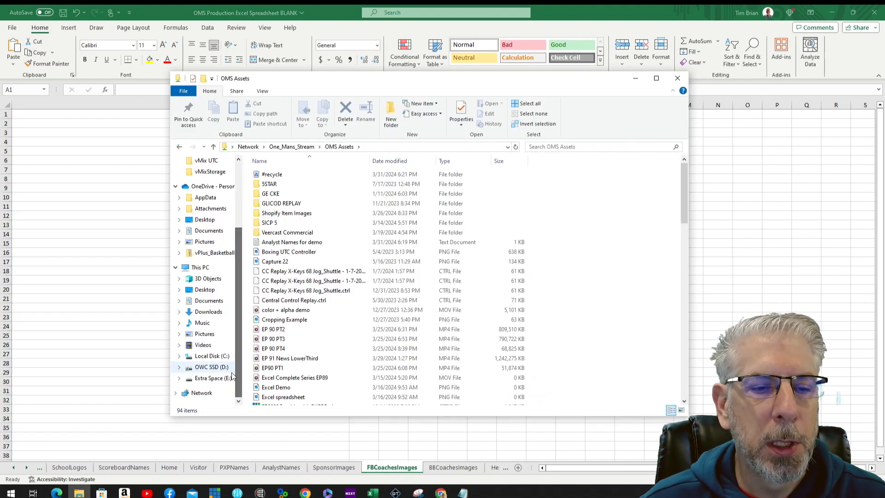
click(202, 393)
double_click(464, 176)
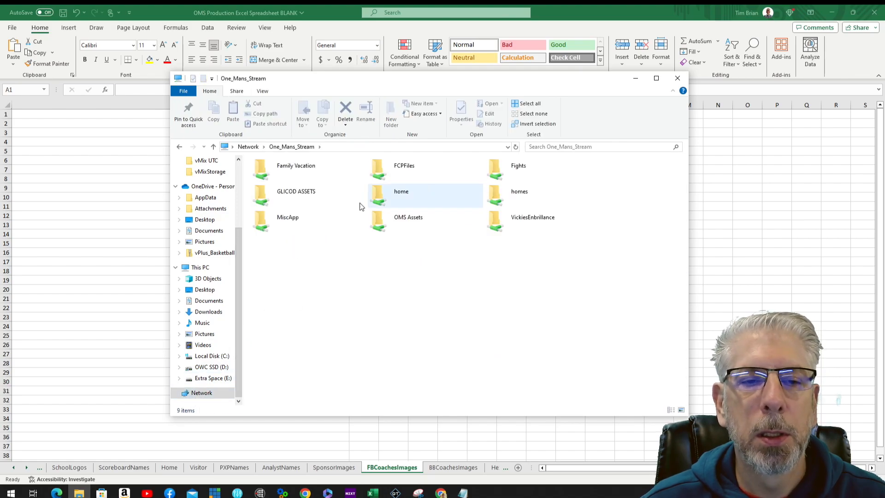
double_click(298, 194)
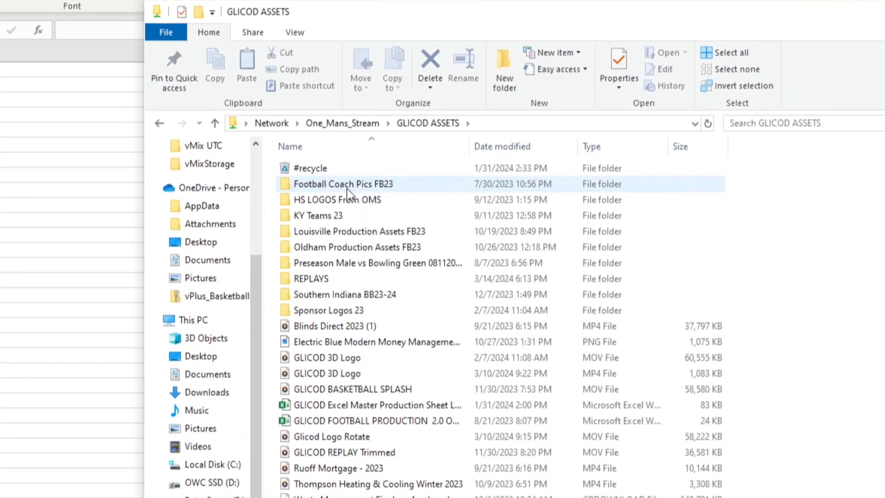
double_click(318, 184)
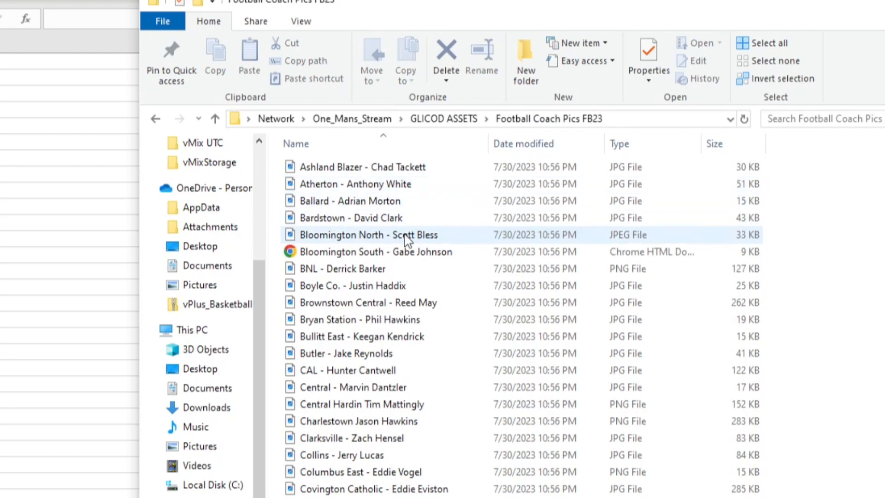
Step: Select every coach image in the folder and copy their full paths
click(363, 170)
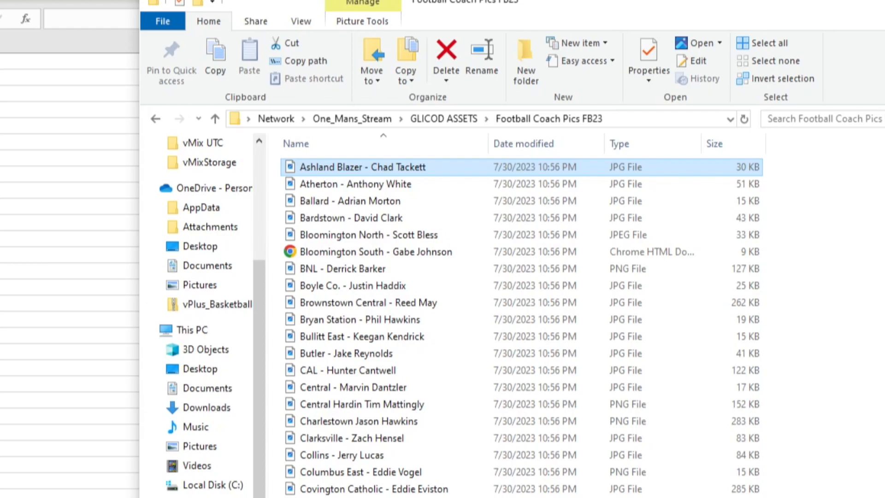
scroll(521, 322, down, 15)
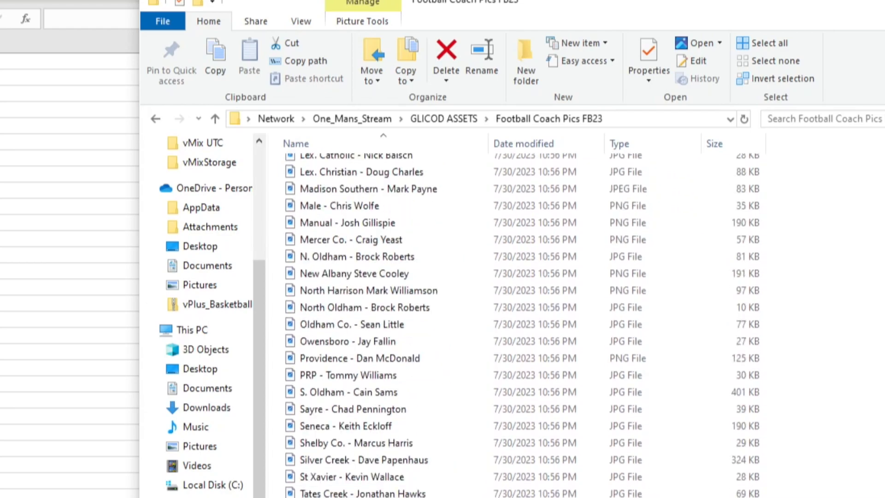
scroll(212, 314, down, 1)
key(ctrl+a)
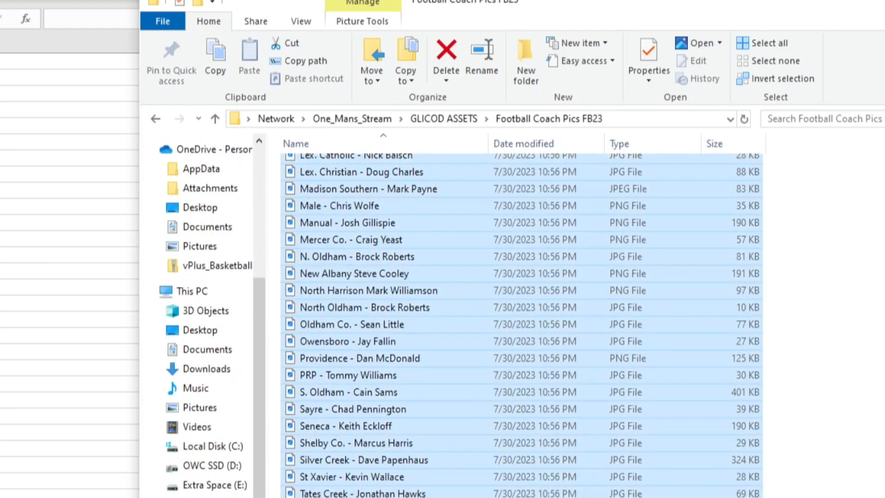
click(324, 64)
click(28, 44)
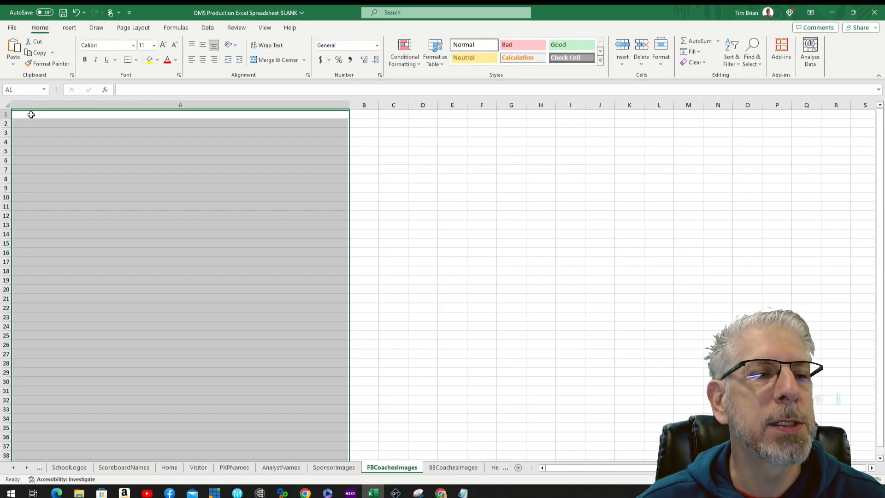
Step: Paste the football coach image paths as plain text into column A, then move to BBCoachesImages
click(30, 114)
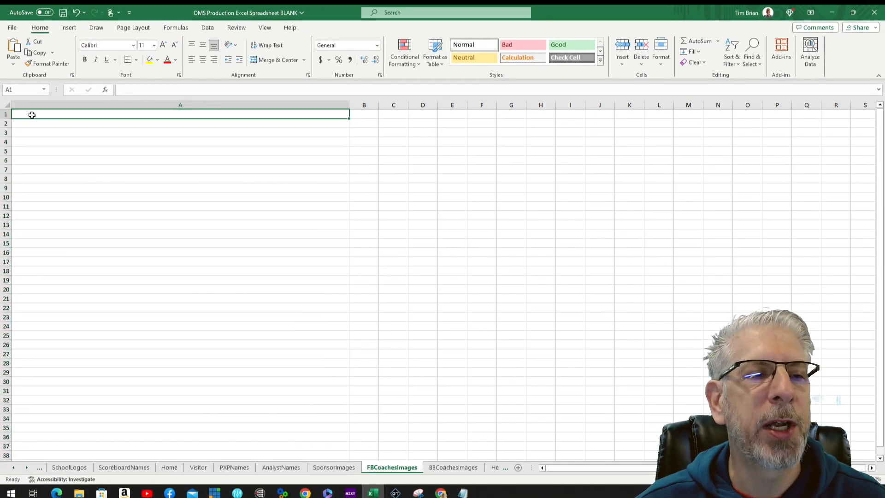
right_click(32, 115)
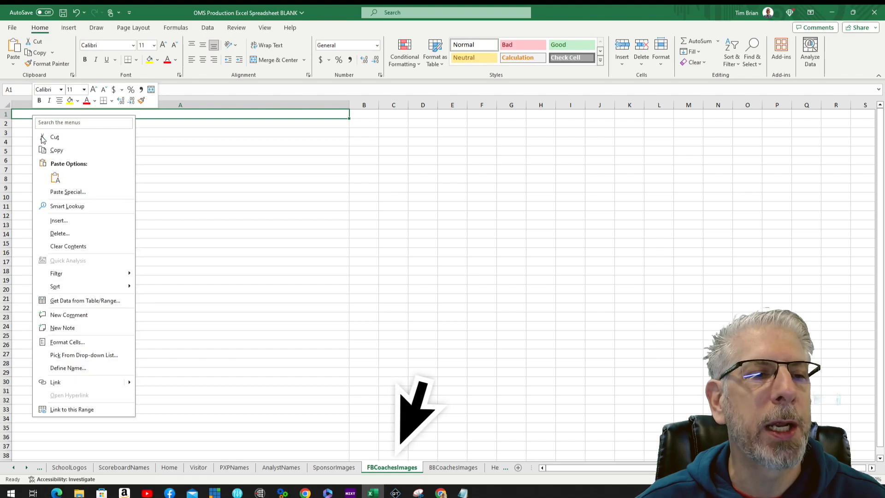
click(53, 176)
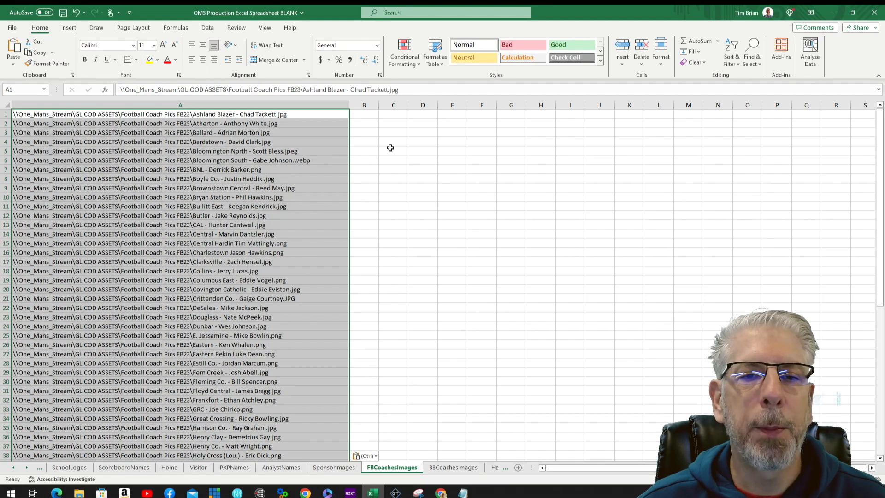
click(365, 153)
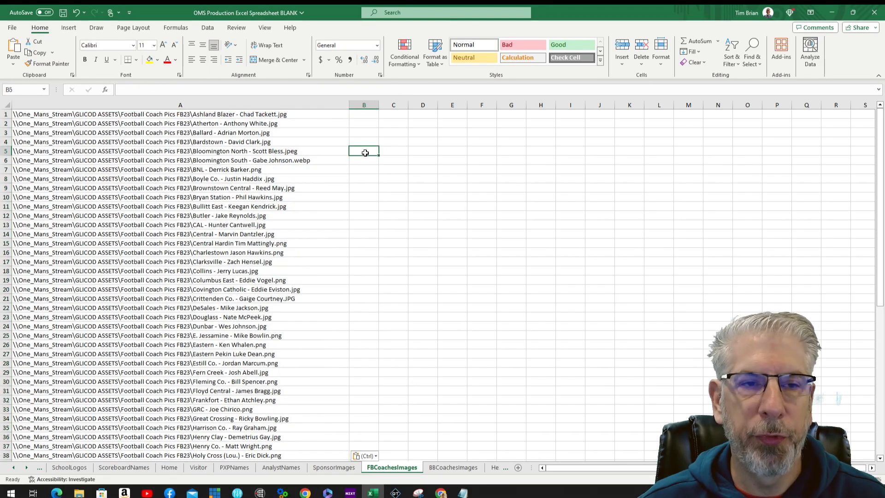
click(454, 467)
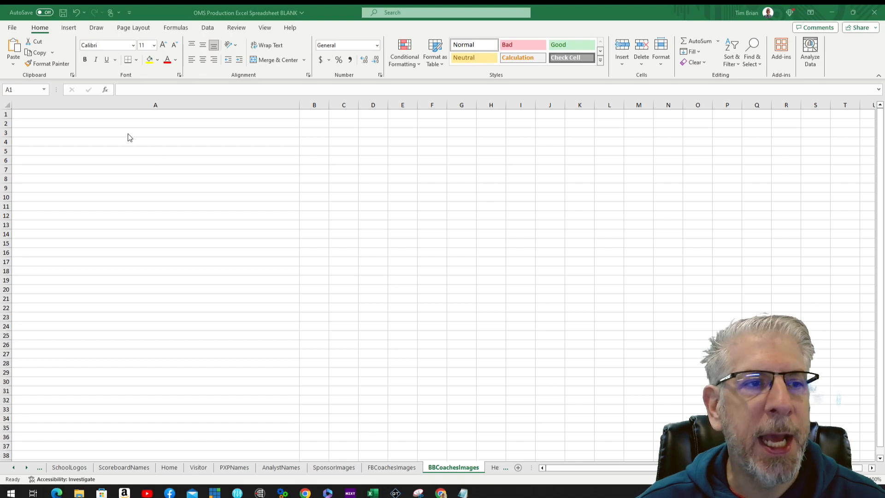
key(ctrl+space)
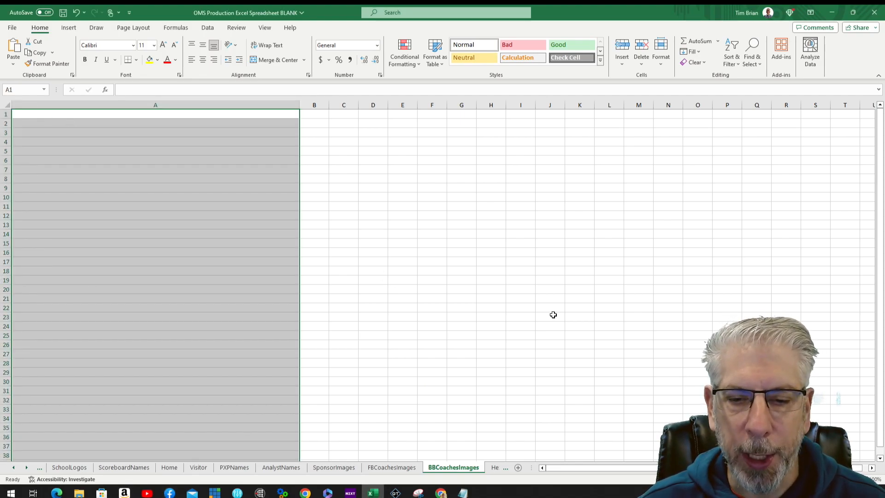
Step: Switch to the HexidecimalColors sheet and scroll through its colour names and hex codes
click(26, 468)
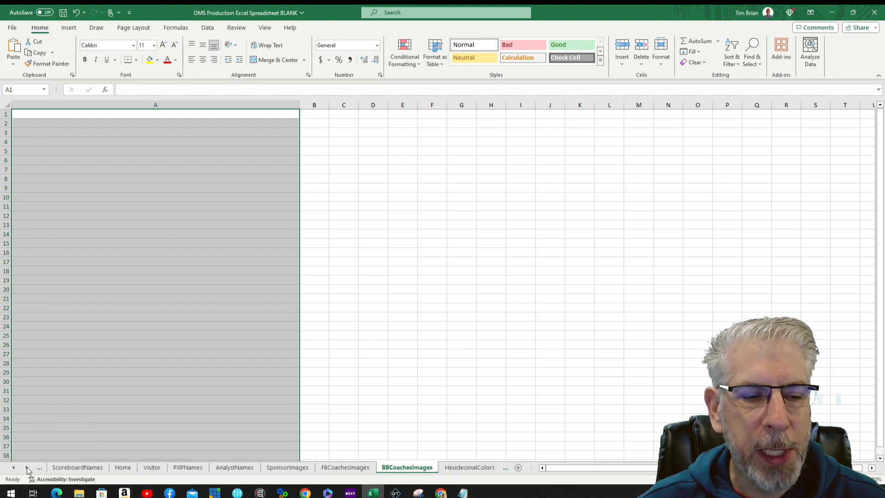
click(469, 467)
scroll(148, 349, up, 2)
scroll(148, 349, up, 15)
scroll(151, 341, up, 16)
scroll(151, 315, up, 6)
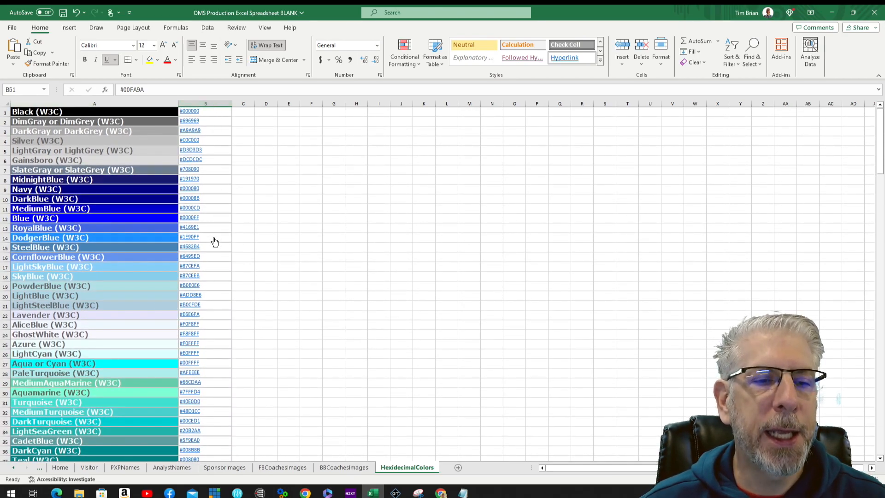
scroll(210, 403, down, 9)
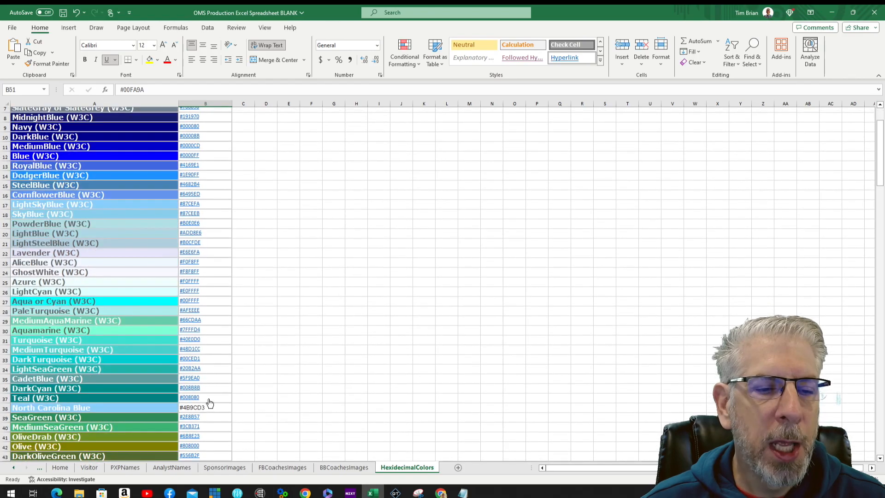
scroll(217, 398, down, 20)
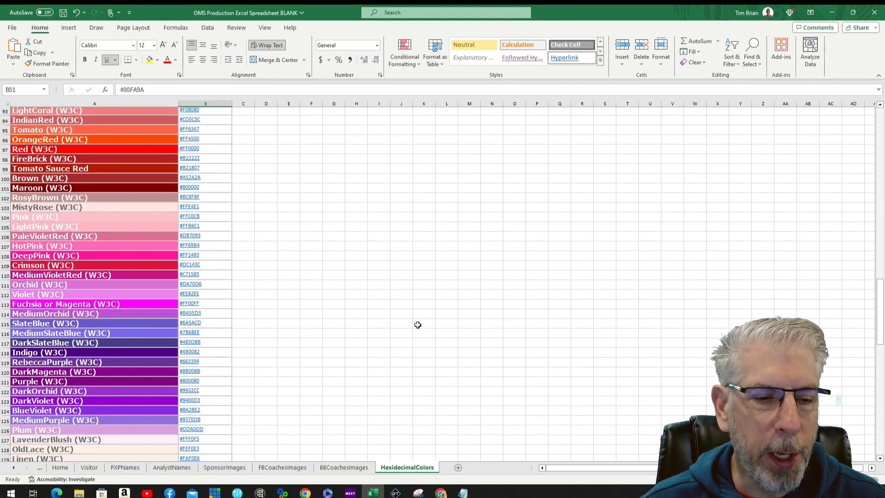
click(15, 469)
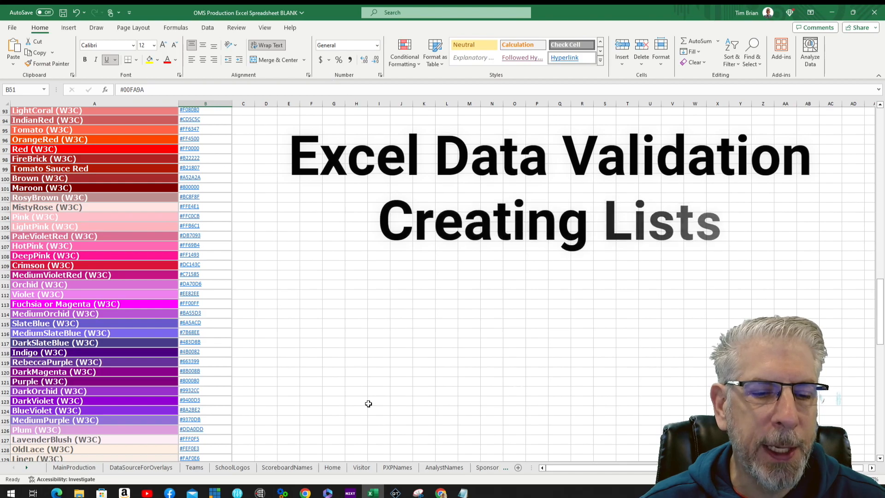
Step: Go to MainProduction and browse the home team dropdown list in A2 without choosing
click(72, 467)
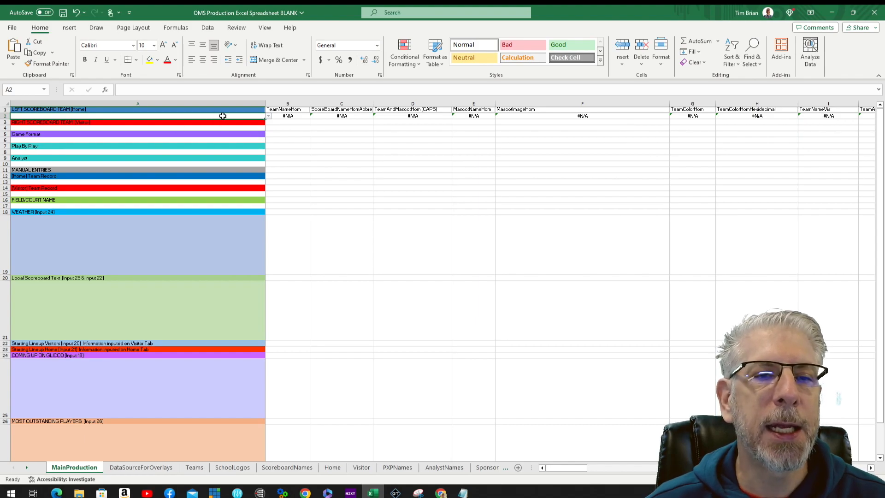
click(269, 118)
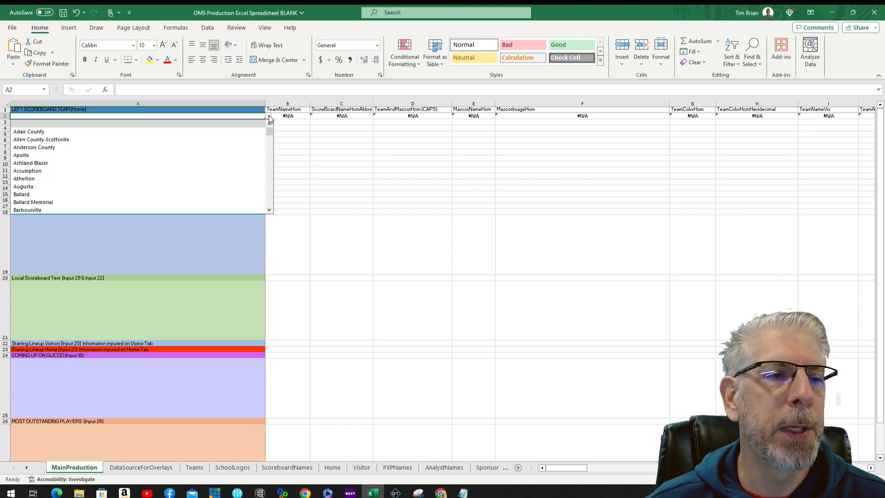
scroll(211, 158, down, 5)
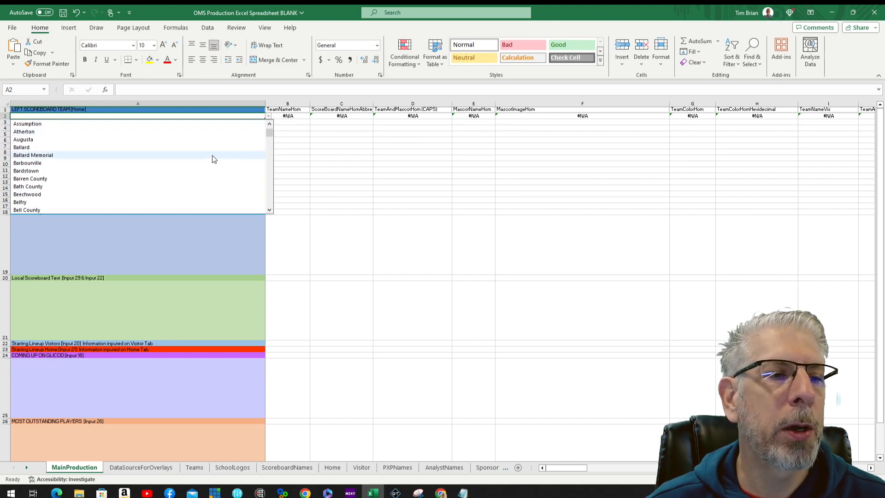
scroll(221, 166, down, 20)
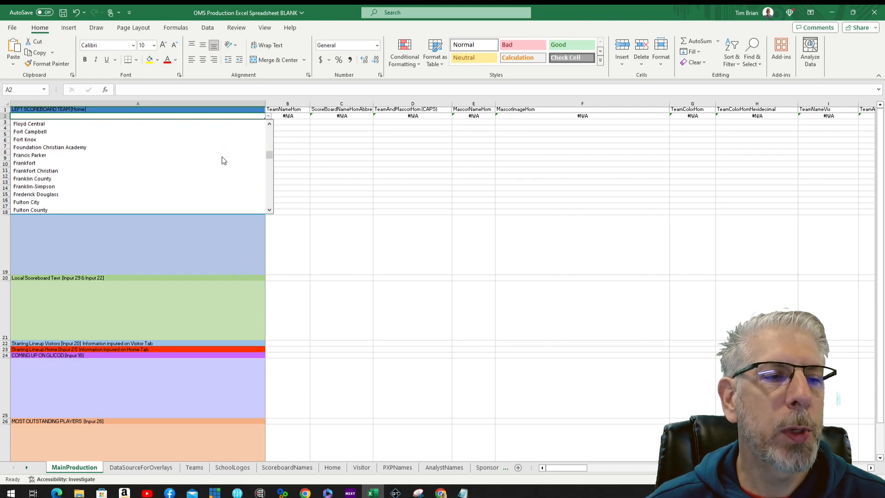
scroll(217, 182, up, 5)
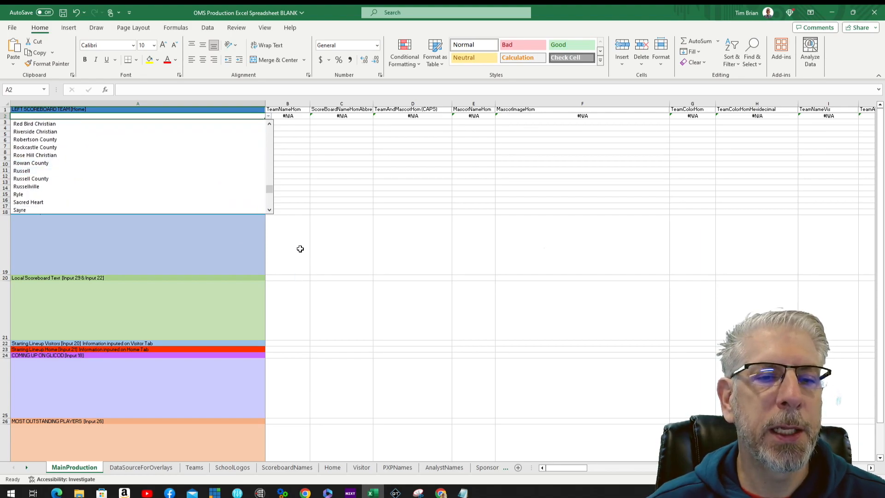
click(300, 249)
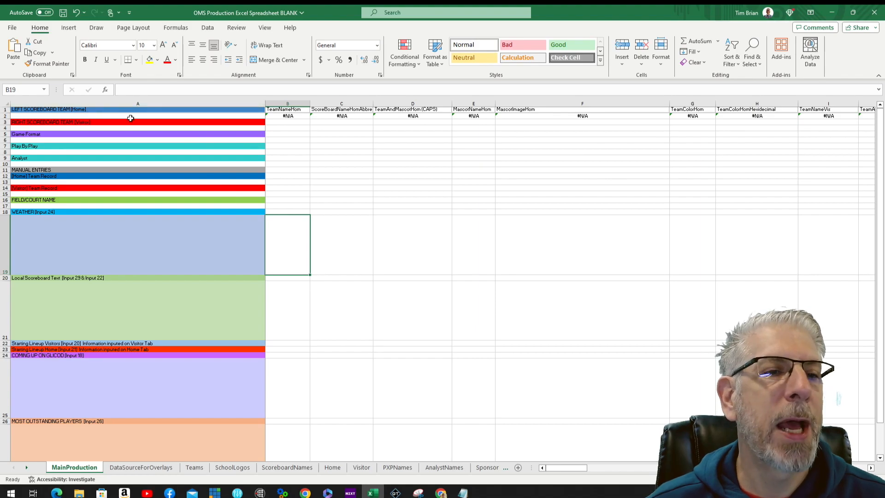
click(138, 116)
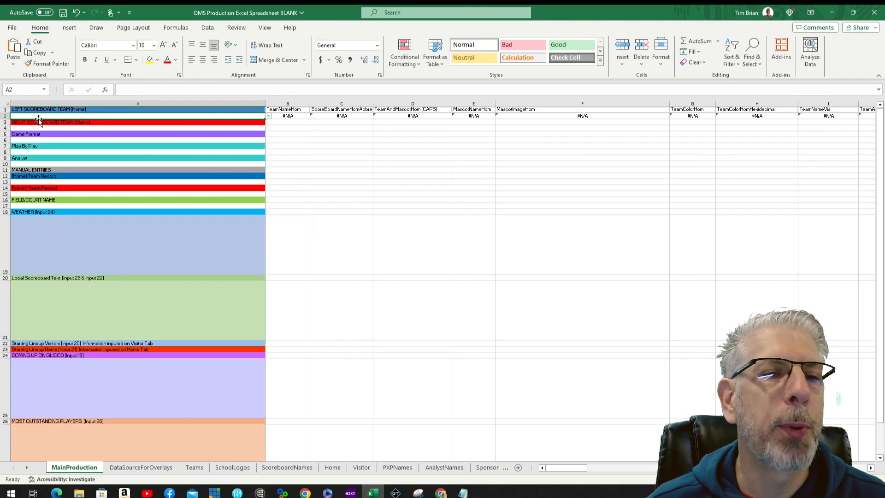
Step: Browse the visitor team dropdown in A4, then select an empty cell below the sections
click(261, 130)
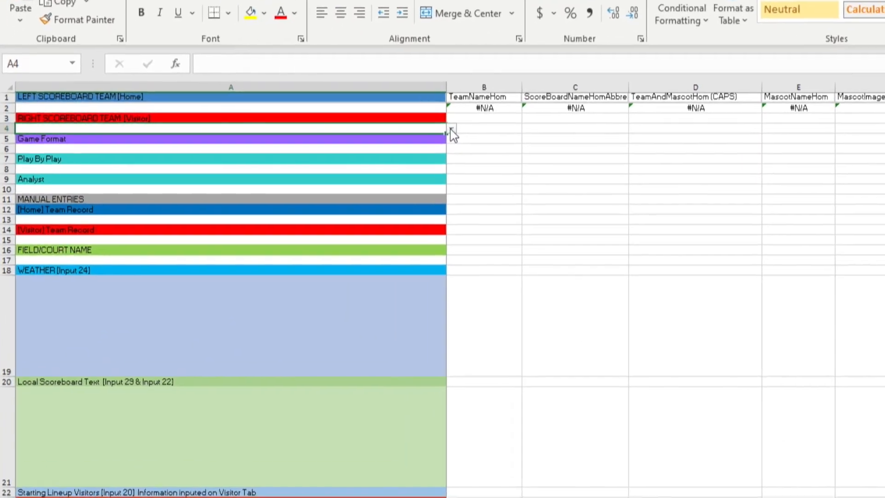
click(451, 130)
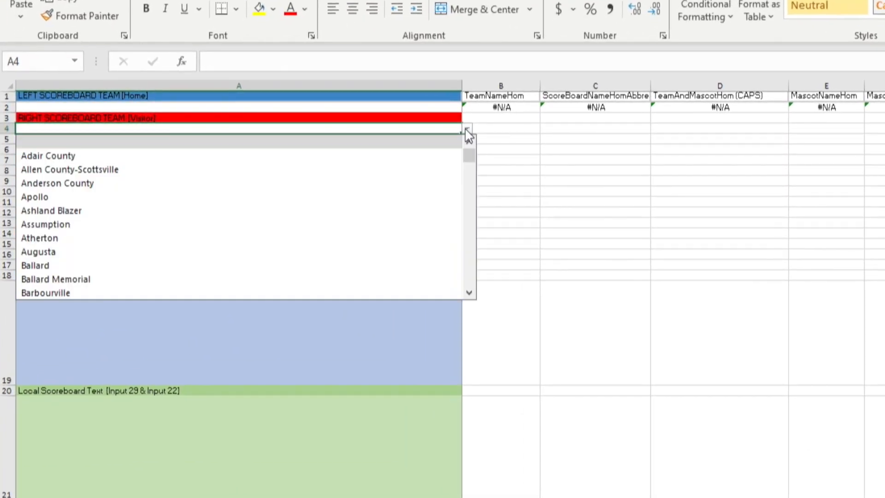
click(498, 312)
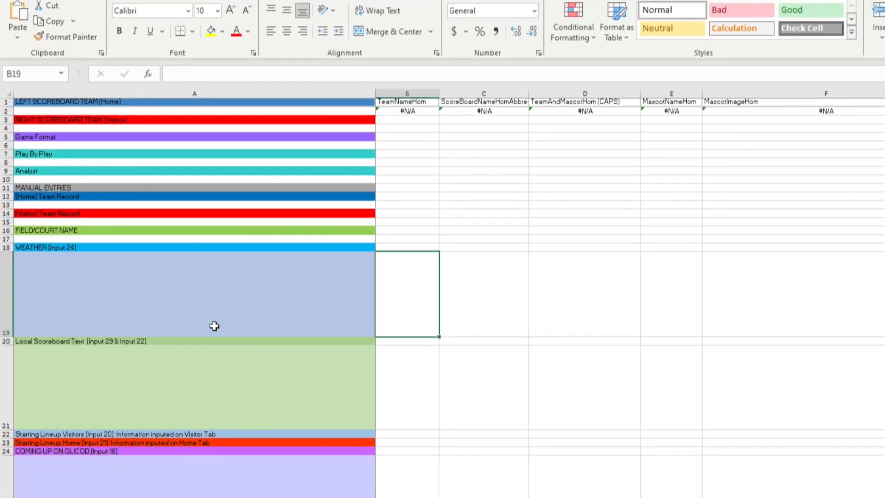
scroll(287, 382, down, 6)
scroll(166, 276, down, 3)
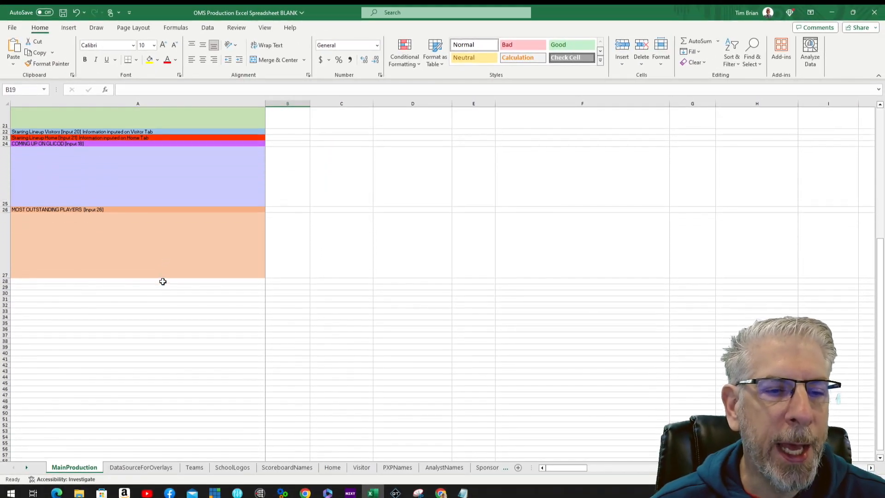
click(26, 306)
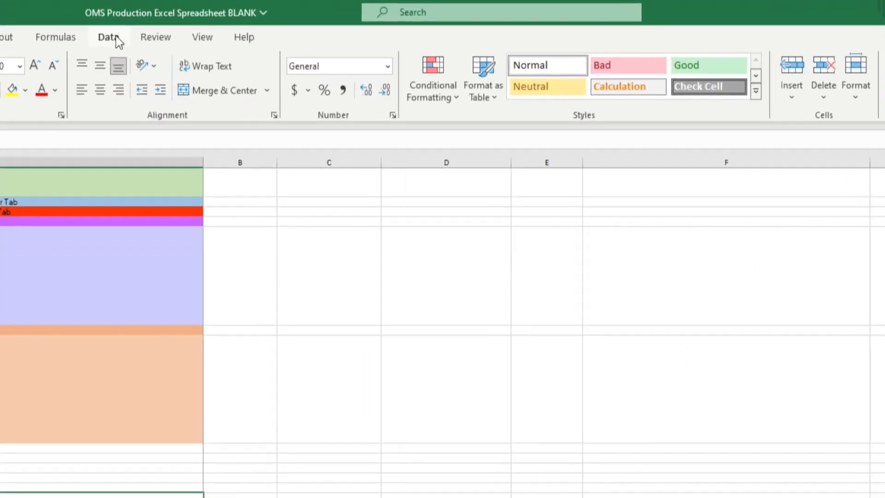
click(207, 27)
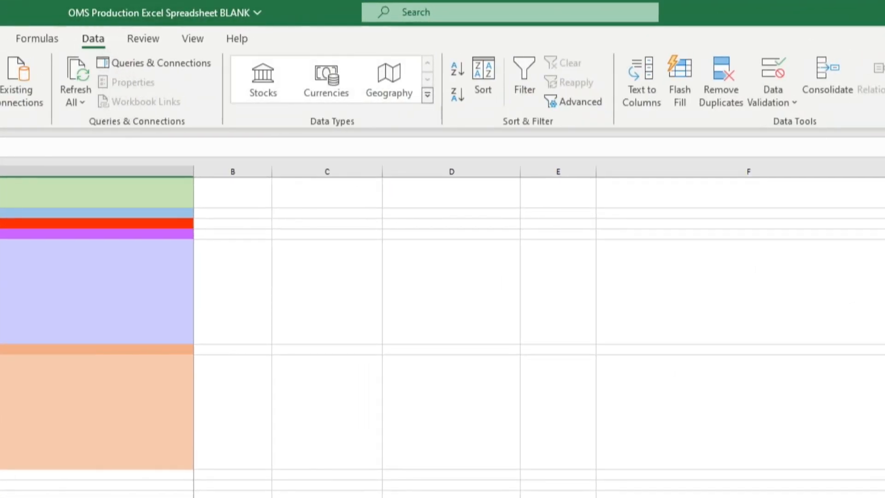
Step: Give A33 a List data validation sourced from Teams!$A$2:$A$291
click(793, 103)
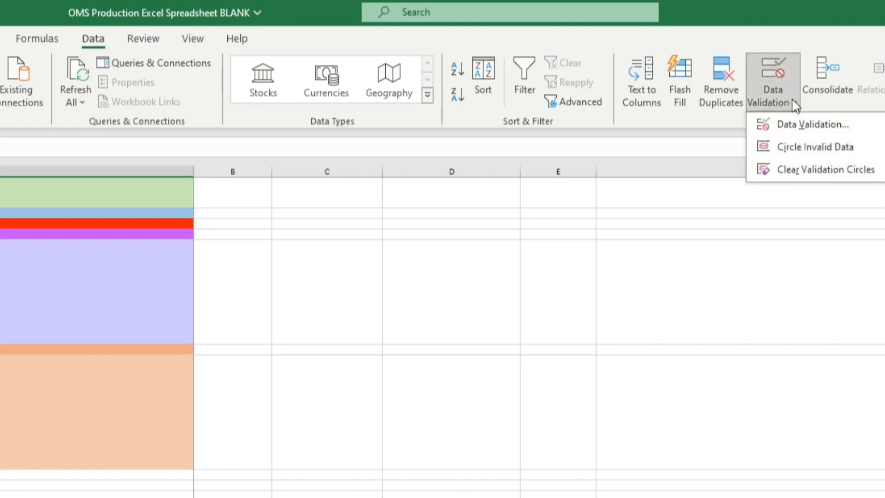
click(802, 125)
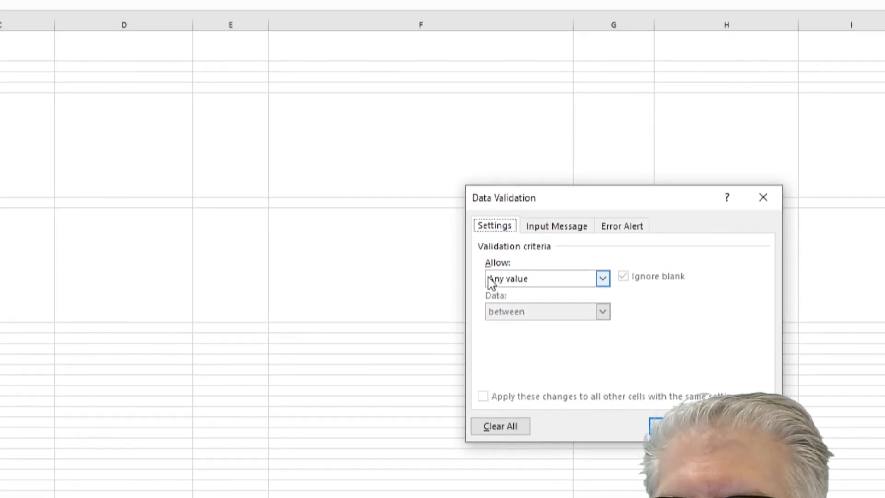
click(603, 278)
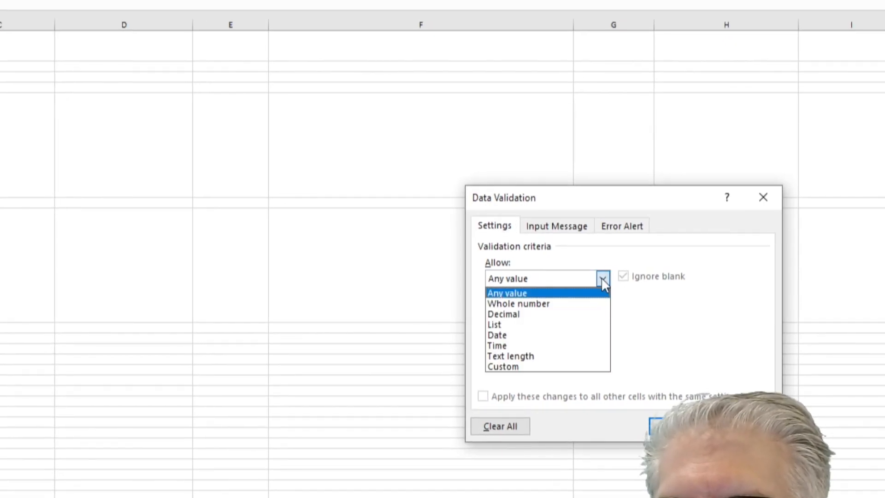
click(529, 326)
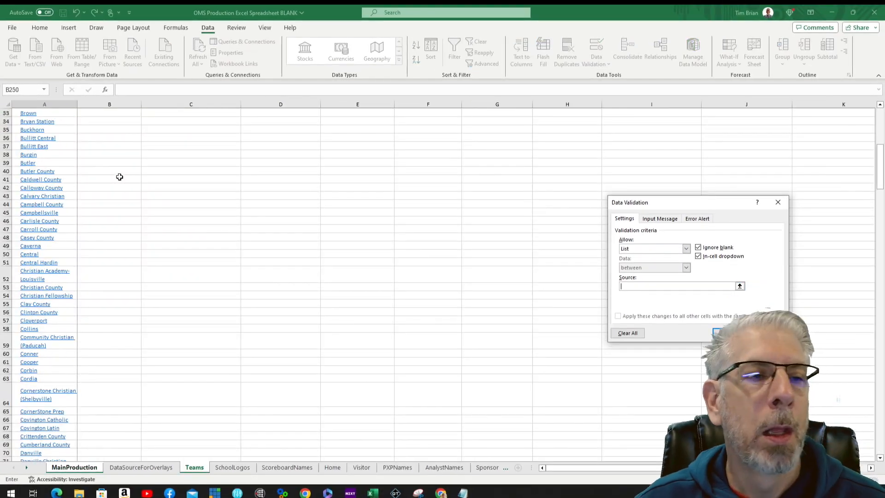
scroll(120, 173, up, 11)
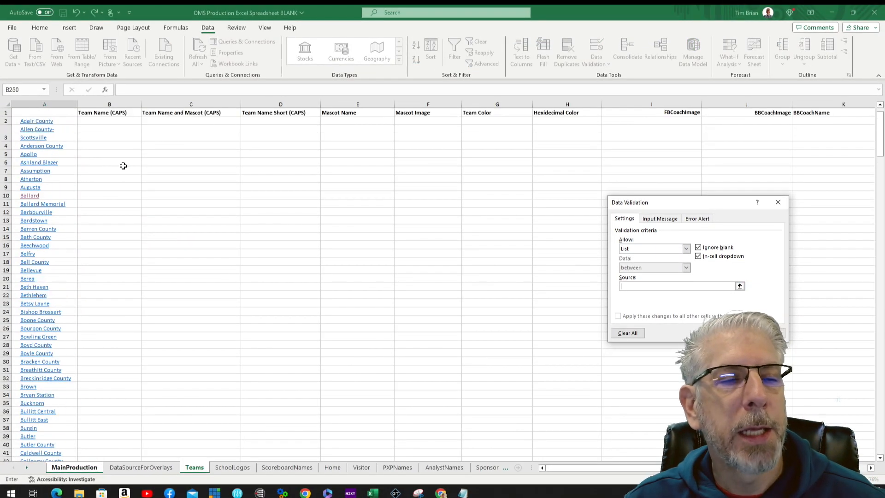
click(68, 121)
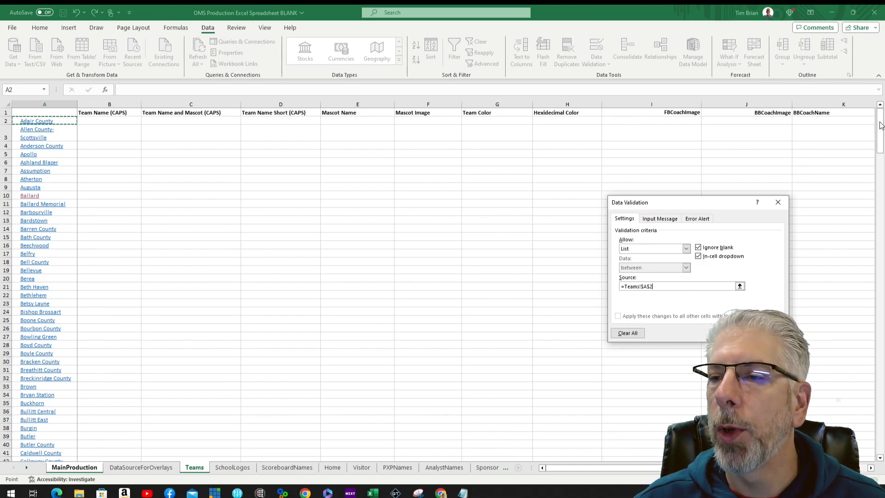
mouse_move(880, 120)
mouse_down()
mouse_move(882, 134)
mouse_move(881, 121)
mouse_up()
click(881, 459)
drag(881, 458, 881, 458)
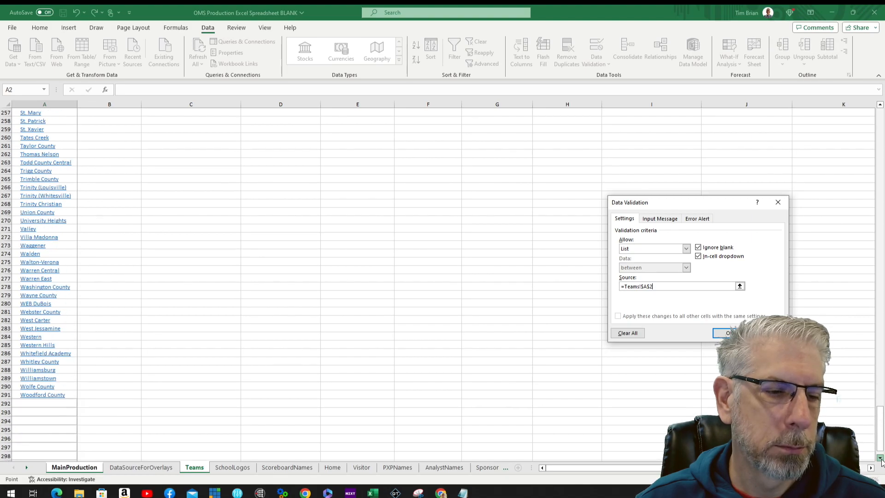
shift+click(70, 395)
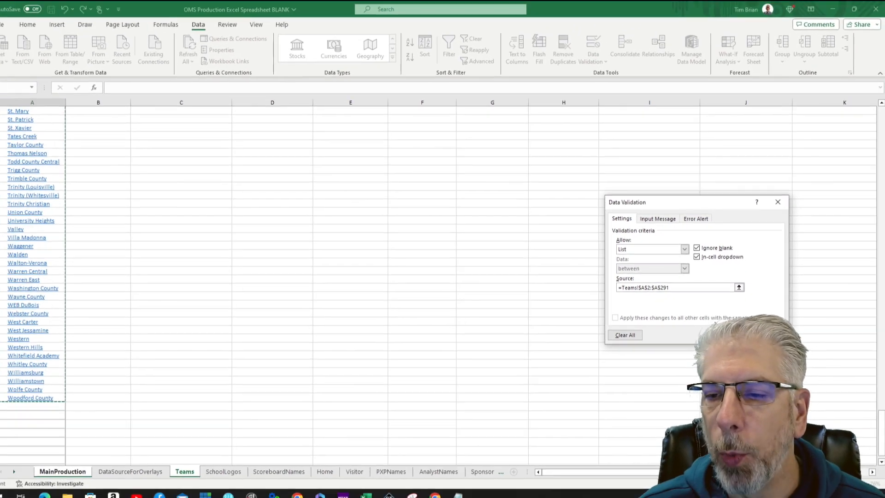
key(Return)
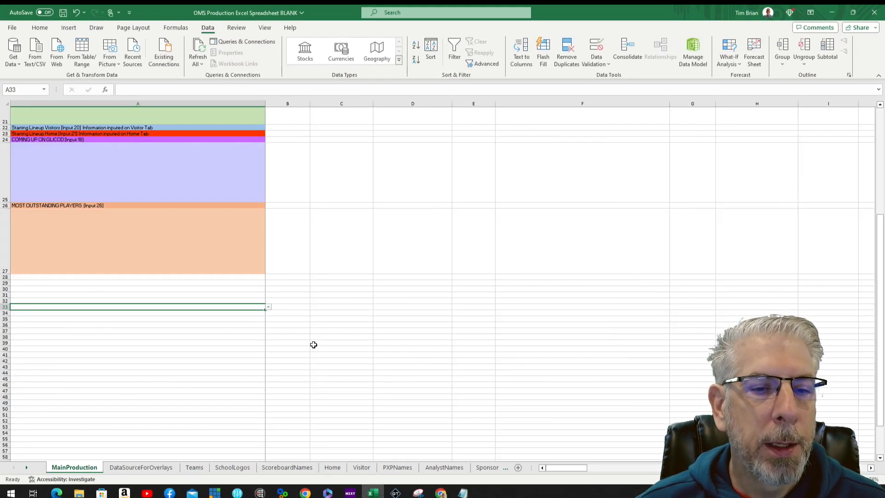
Step: Test A33's new team dropdown by scrolling through the team names
click(269, 308)
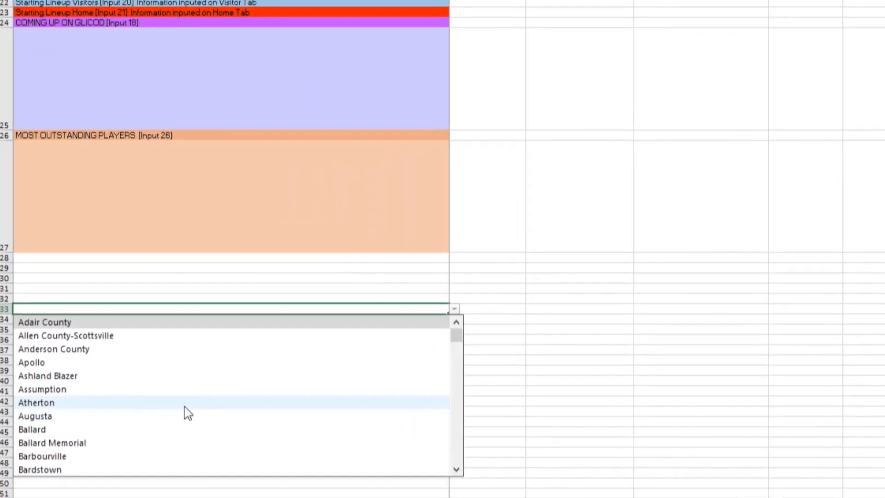
scroll(139, 377, down, 5)
scroll(237, 431, down, 20)
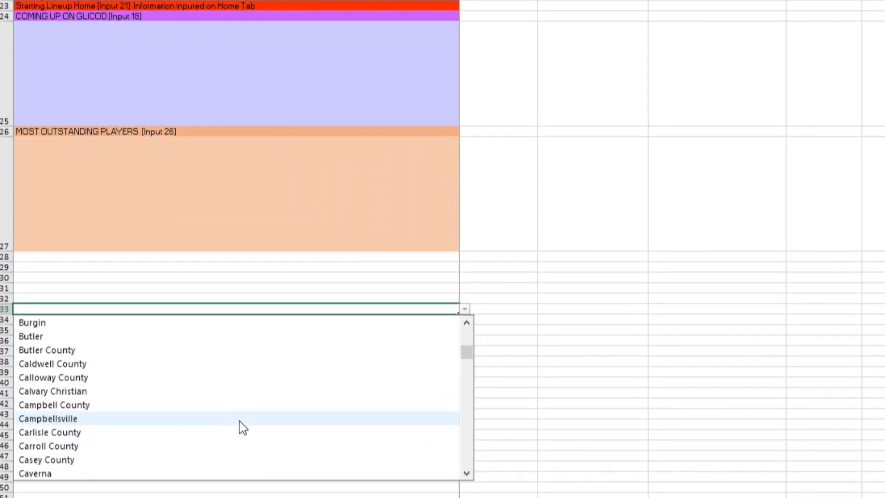
scroll(256, 422, up, 20)
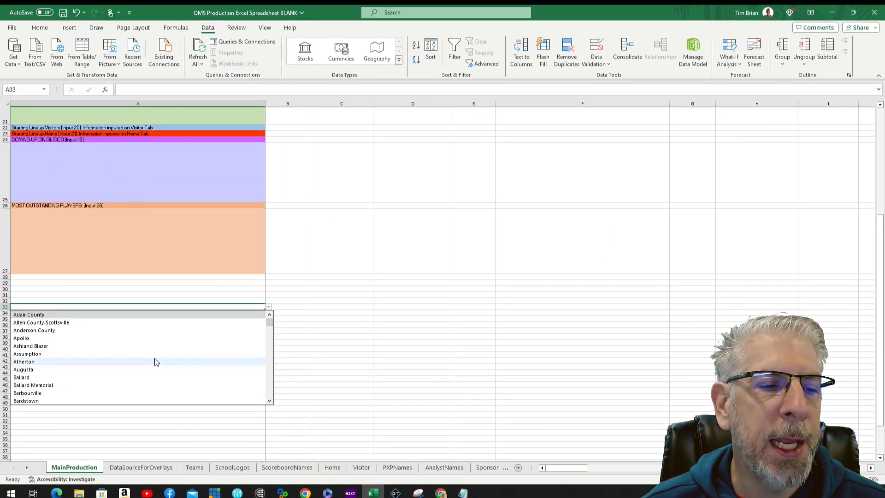
click(221, 415)
Step: Choose a play-by-play announcer in A8 and an analyst in A10
click(270, 153)
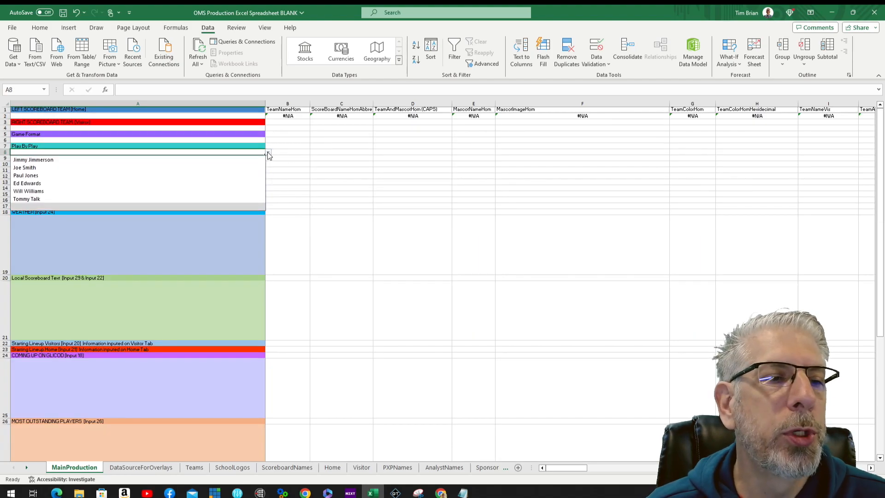
click(87, 160)
click(265, 165)
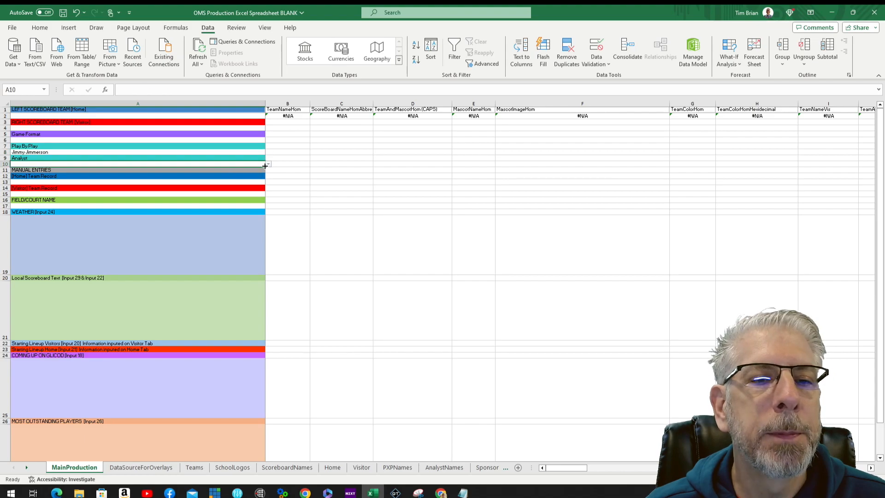
click(269, 165)
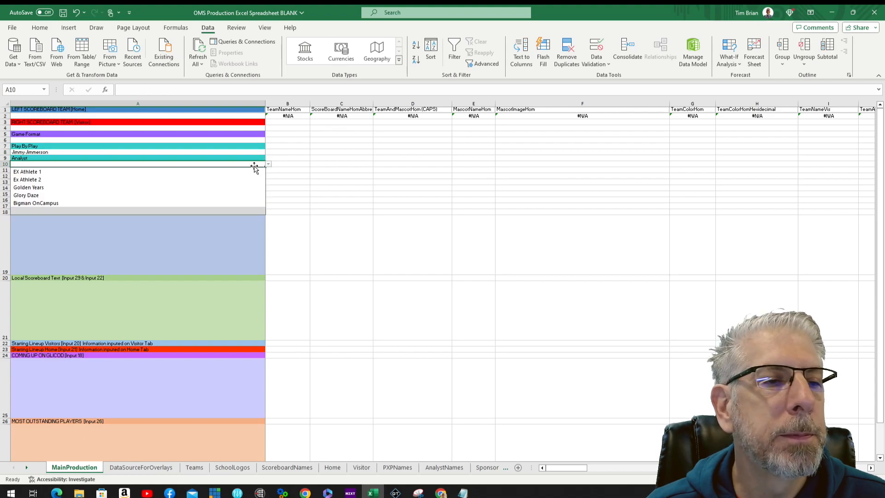
click(50, 196)
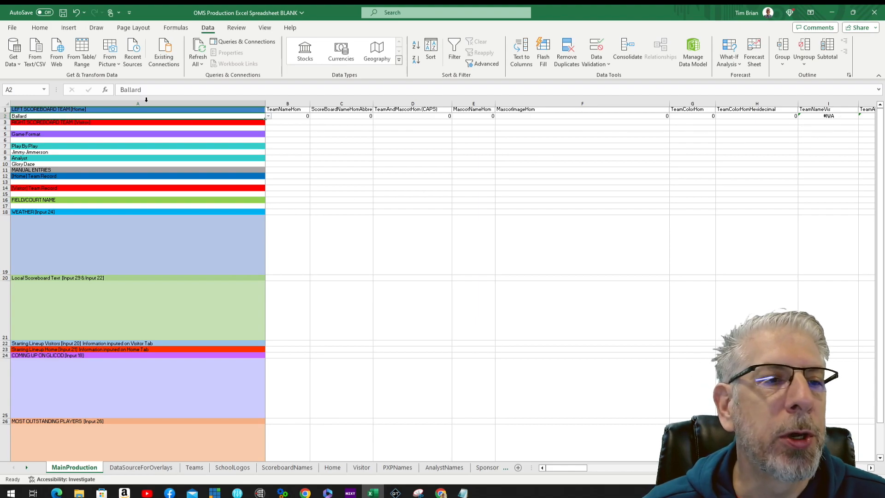
Step: Pick Male as the visiting team in A4, then switch to the Teams sheet
click(262, 128)
click(269, 128)
scroll(133, 203, down, 10)
scroll(152, 189, down, 15)
click(31, 136)
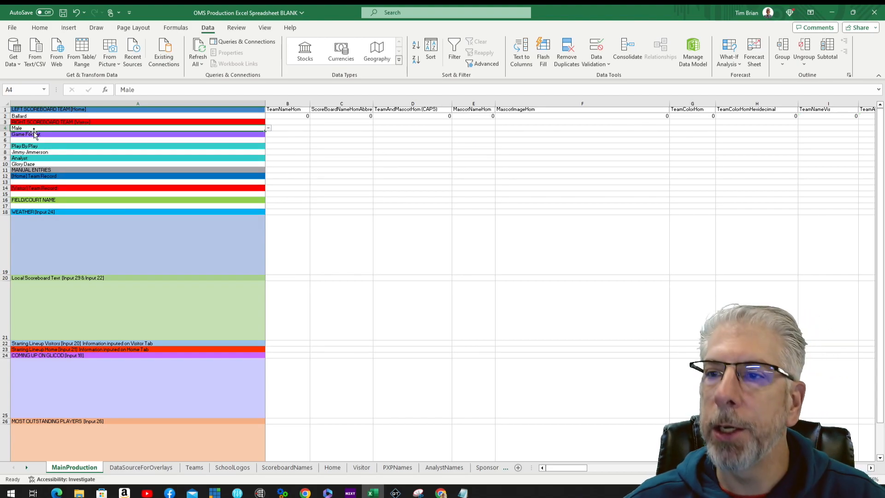
click(33, 133)
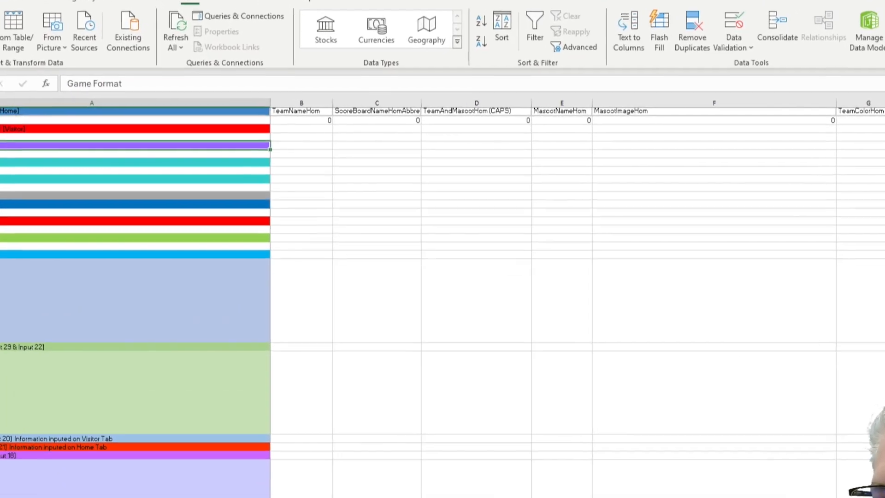
drag(567, 468, 610, 468)
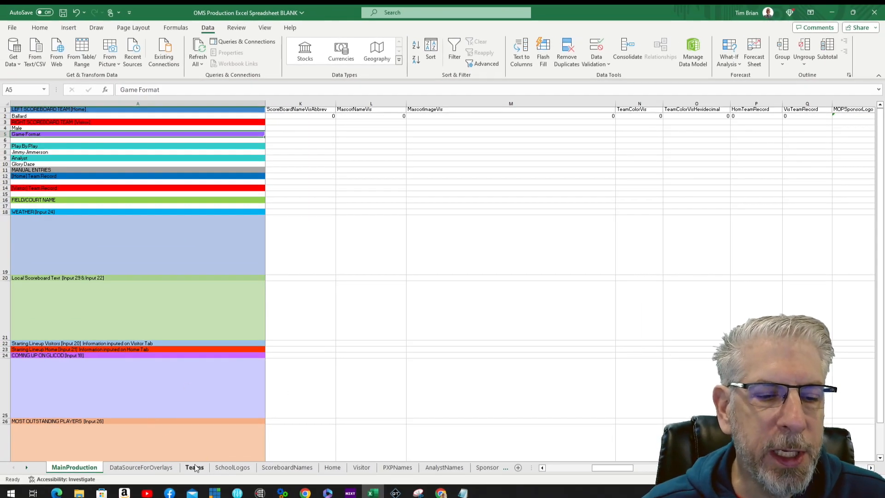
click(196, 469)
Step: Enter BALLARD, BALLARD BRUINS, BALLARD and BRUINS across Ballard's row B10:E10, then view SchoolLogos
scroll(203, 451, up, 20)
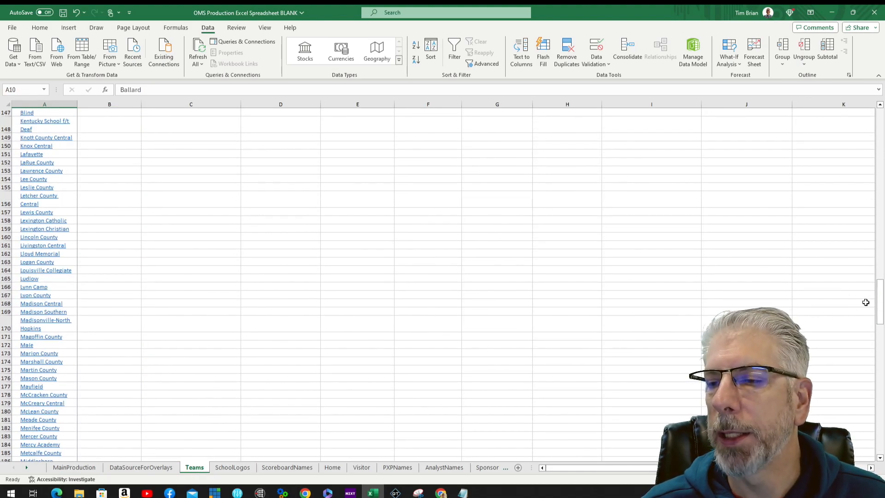
drag(881, 301, 881, 125)
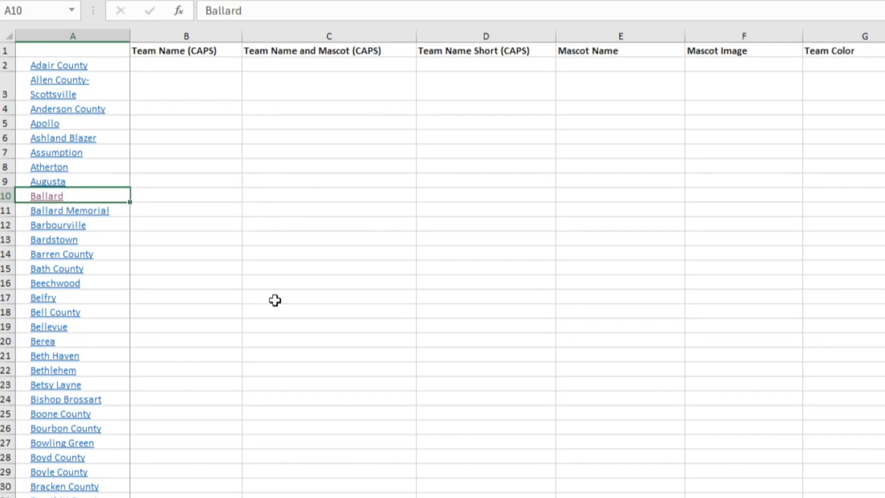
click(194, 199)
text(BALLARD)
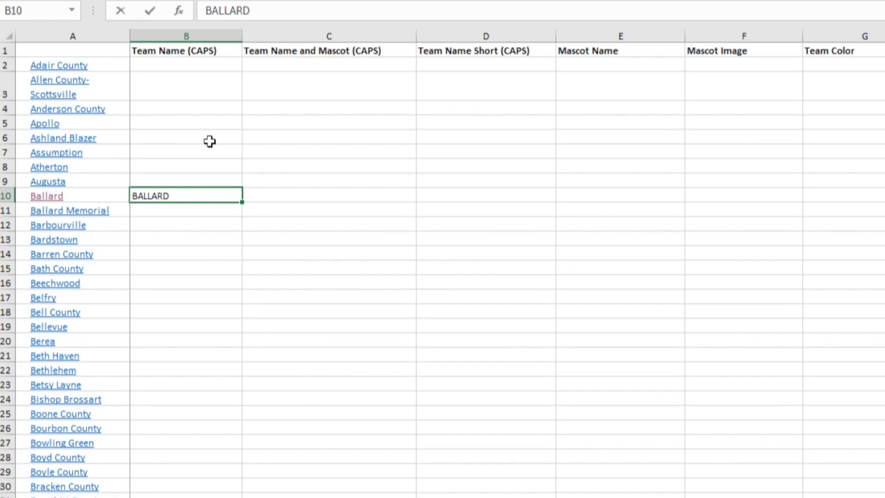
key(Tab)
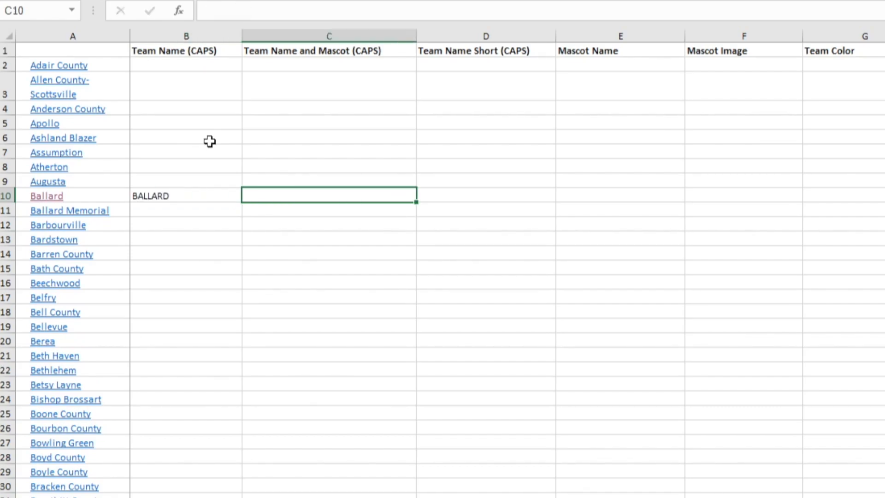
text(BALLA)
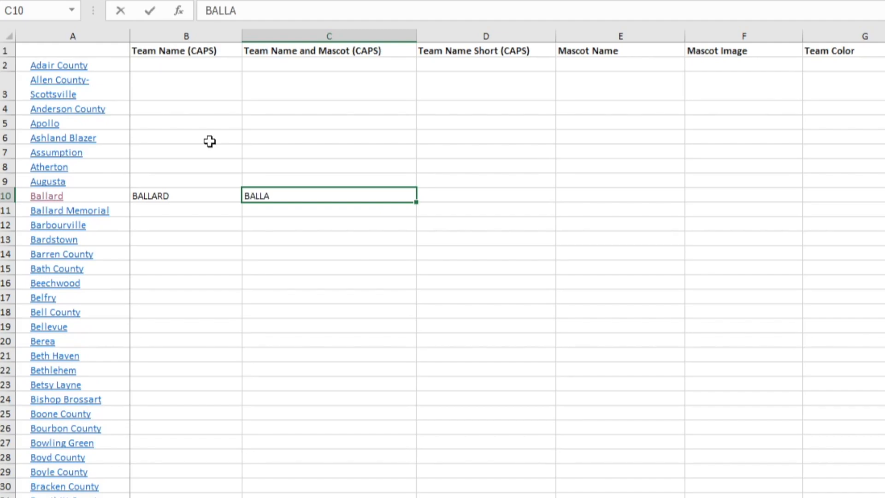
text(RD BRUINS)
key(Tab)
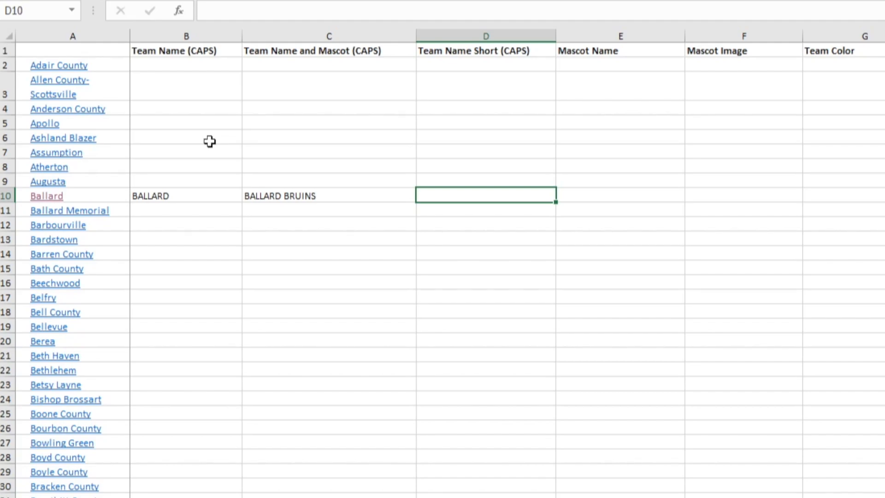
text(BALLARD)
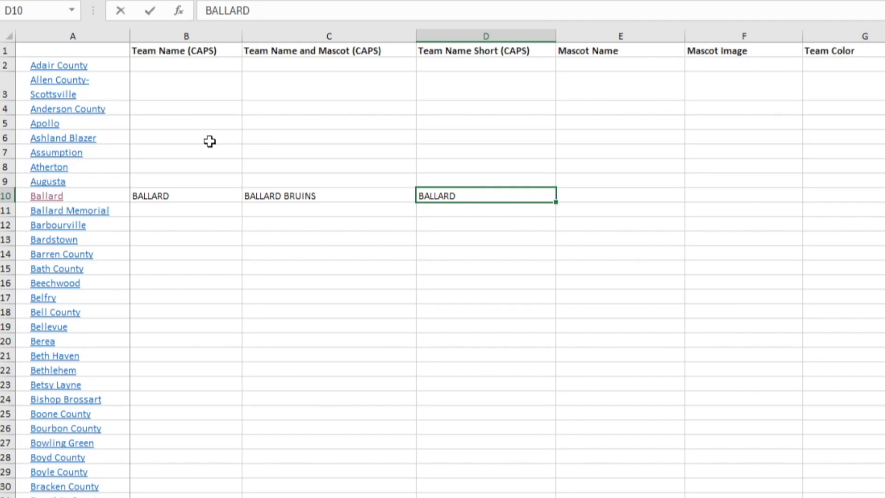
key(Tab)
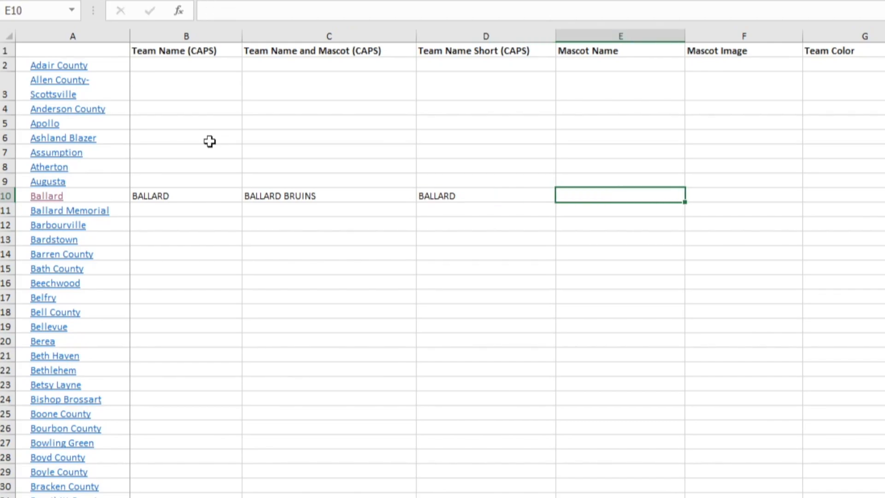
text(BRUINS)
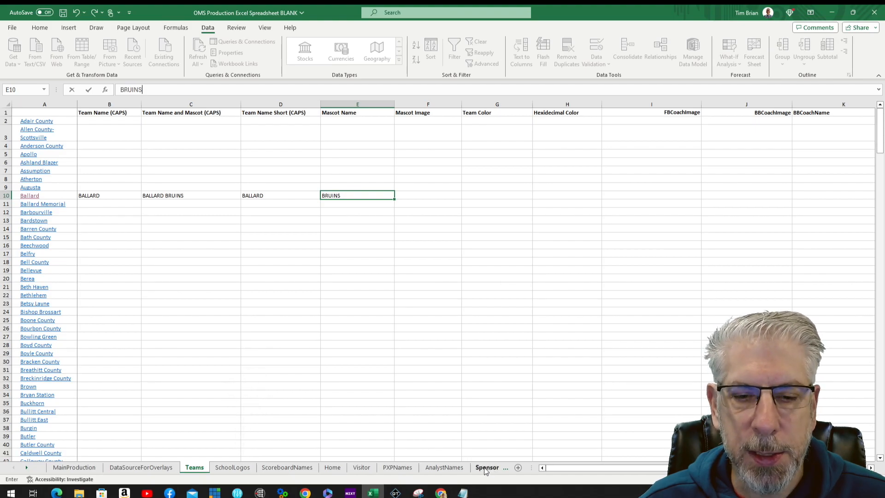
click(240, 468)
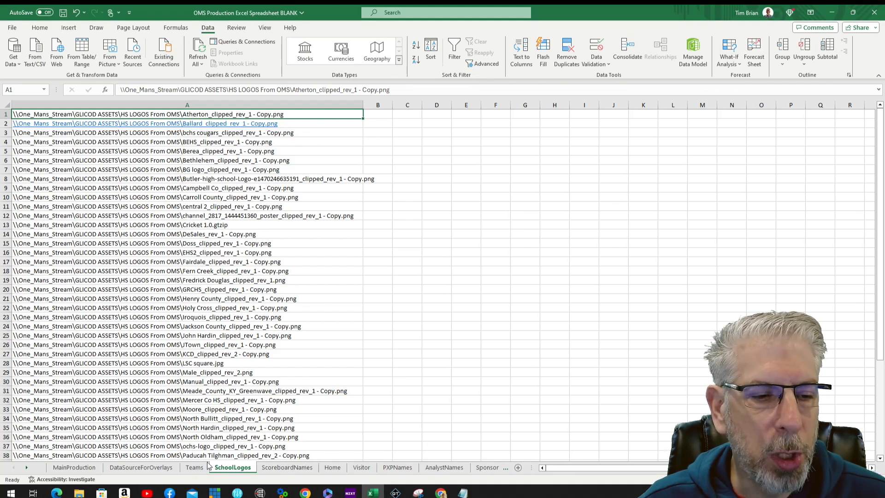
click(74, 467)
click(195, 467)
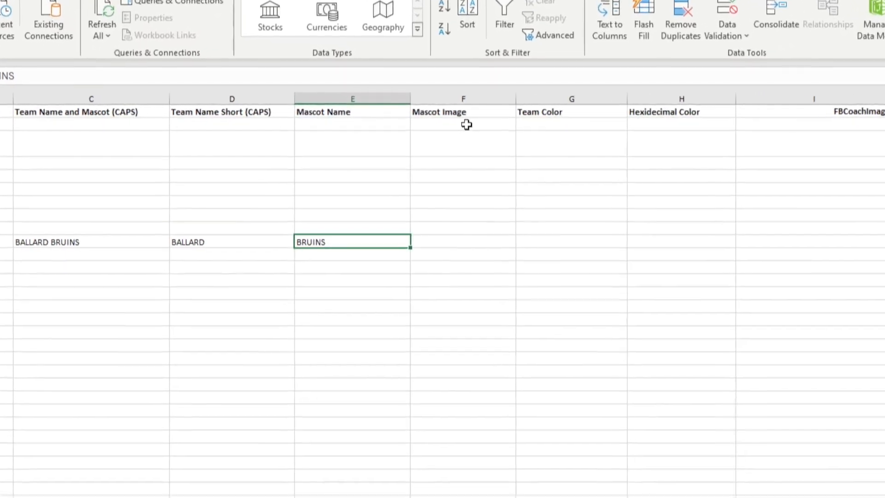
click(478, 125)
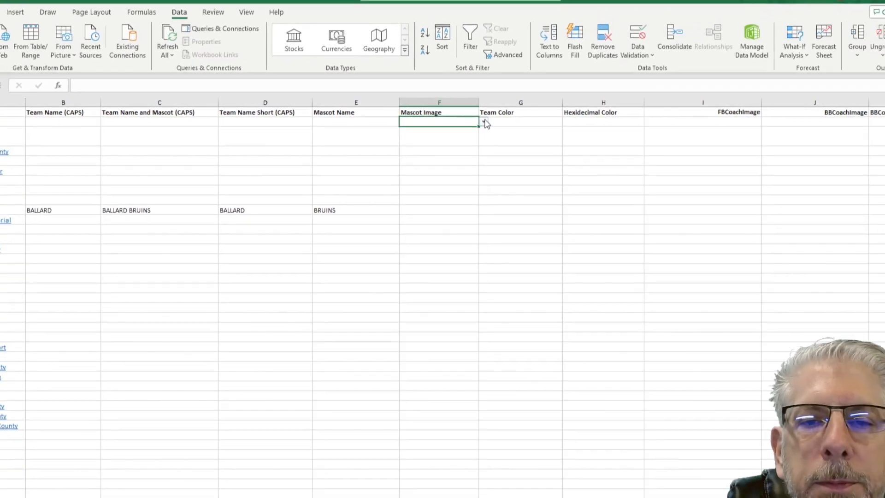
click(540, 126)
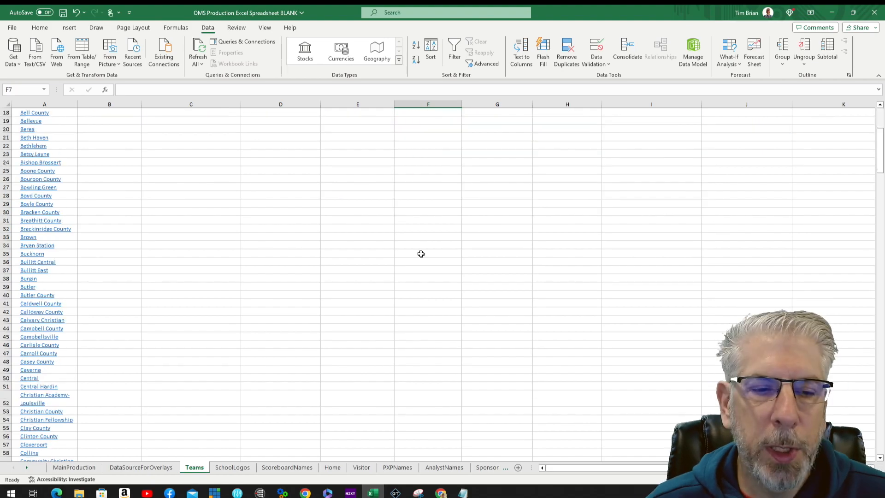
scroll(421, 254, down, 20)
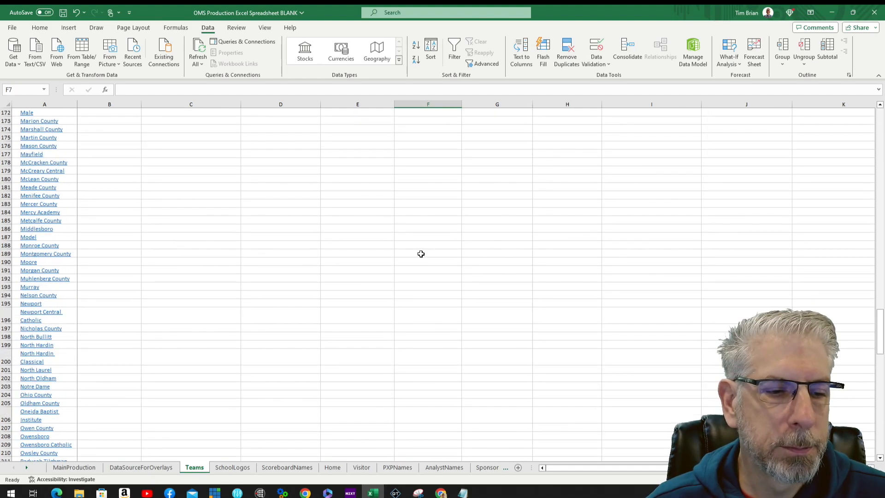
scroll(411, 249, down, 5)
click(43, 263)
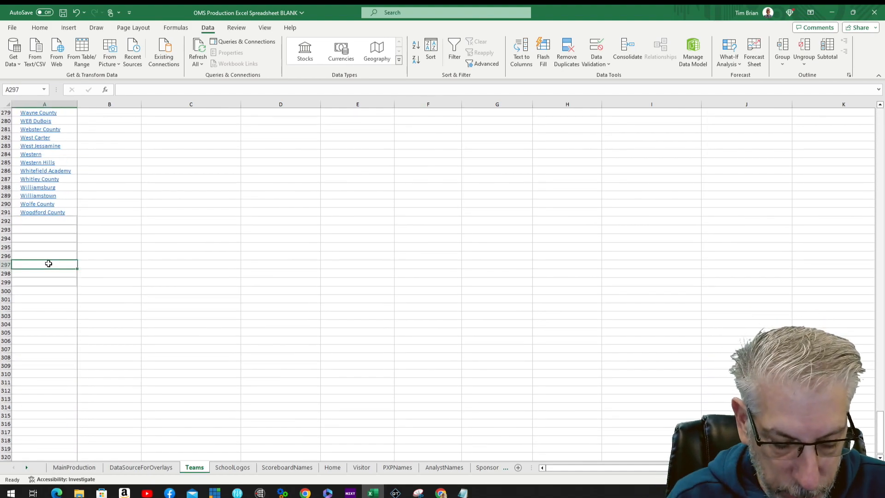
Step: Type TEST TEAM, BEST TEAM, BEST TEAM TIGERS, BTT and TIGERS into a blank row's columns A–E
text(TEST)
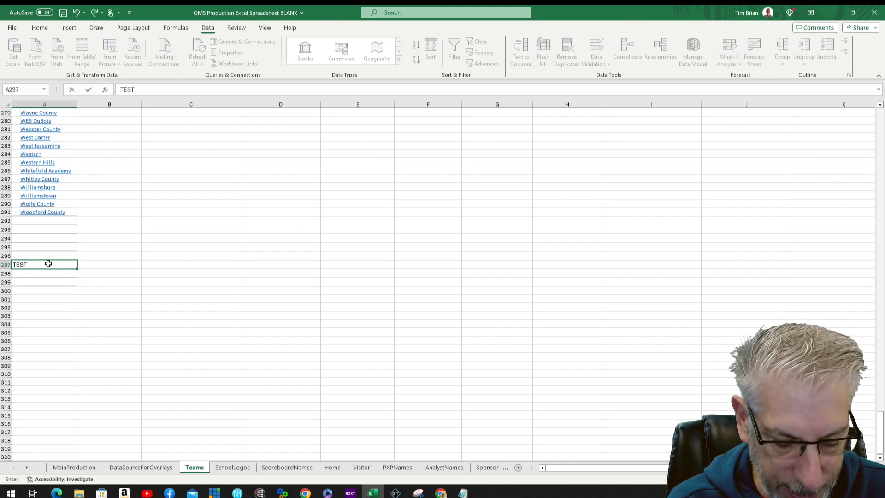
text( TEAM)
click(116, 264)
text(BEST TEAM)
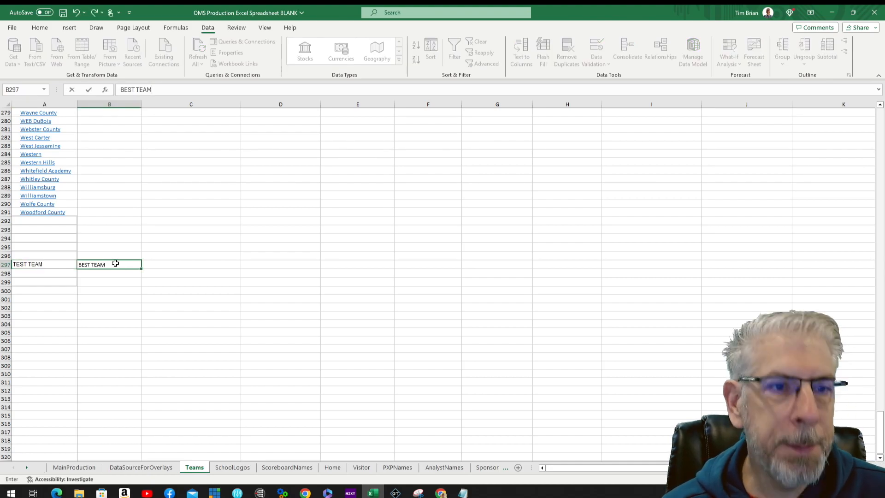
key(Tab)
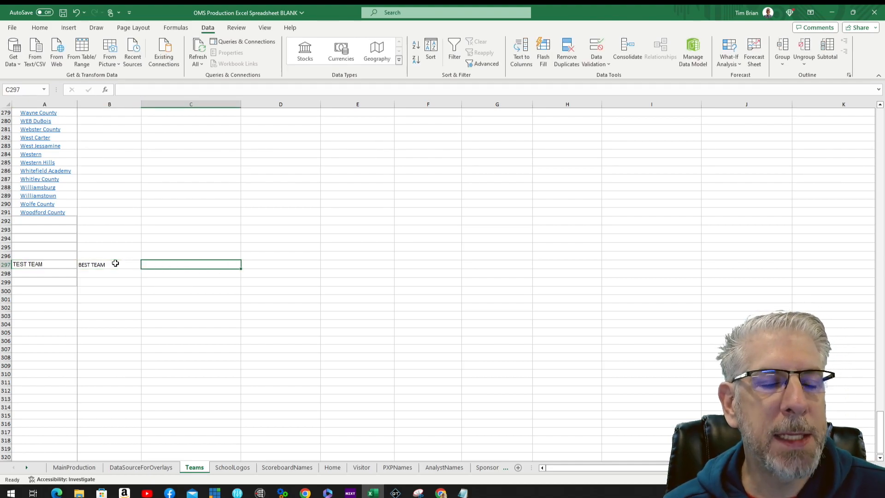
text(BEST TEAM)
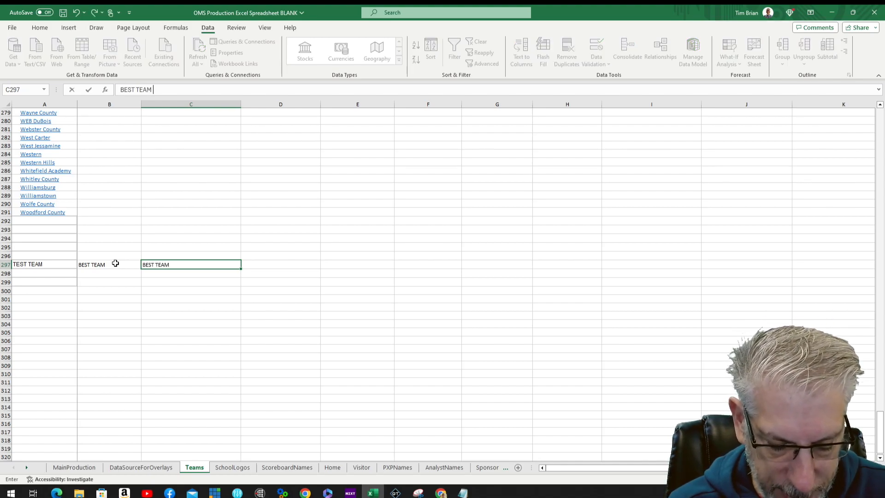
text( TIGER)
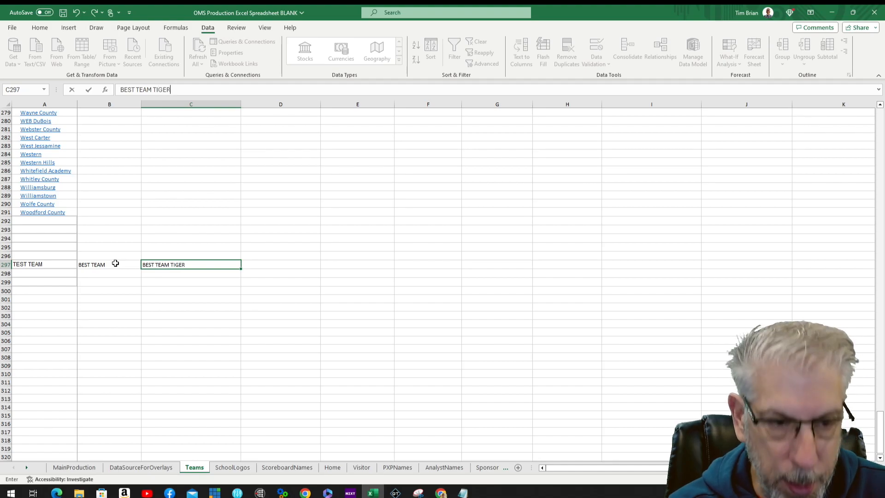
text(S)
key(Tab)
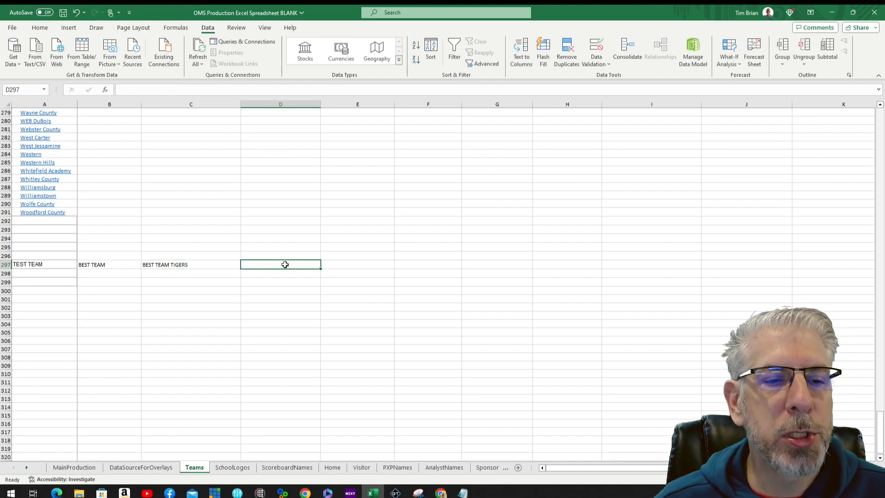
text(BTT)
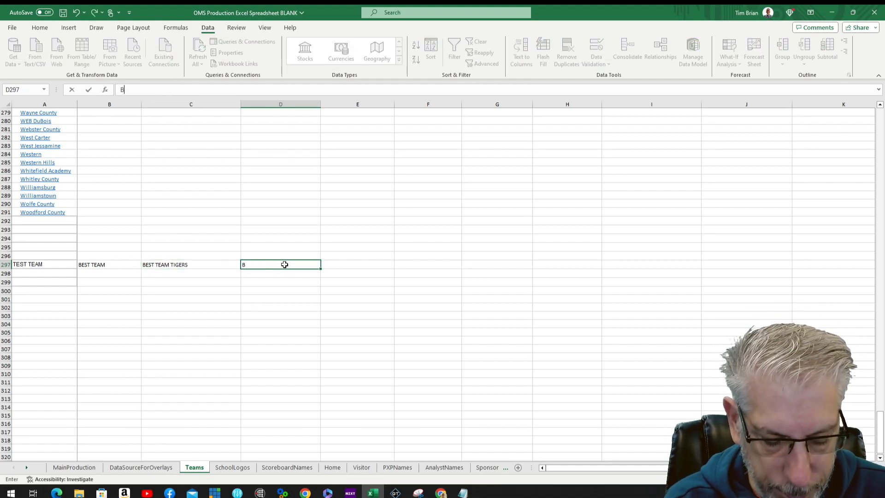
click(376, 264)
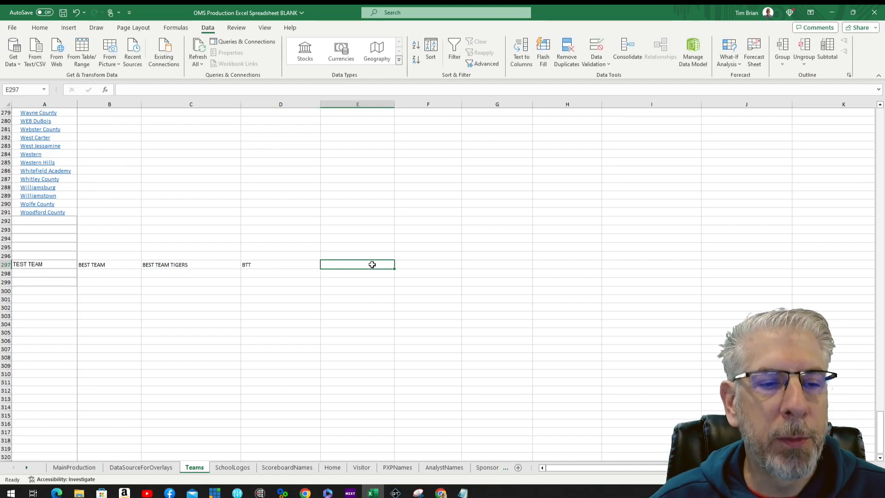
text(TIGERS)
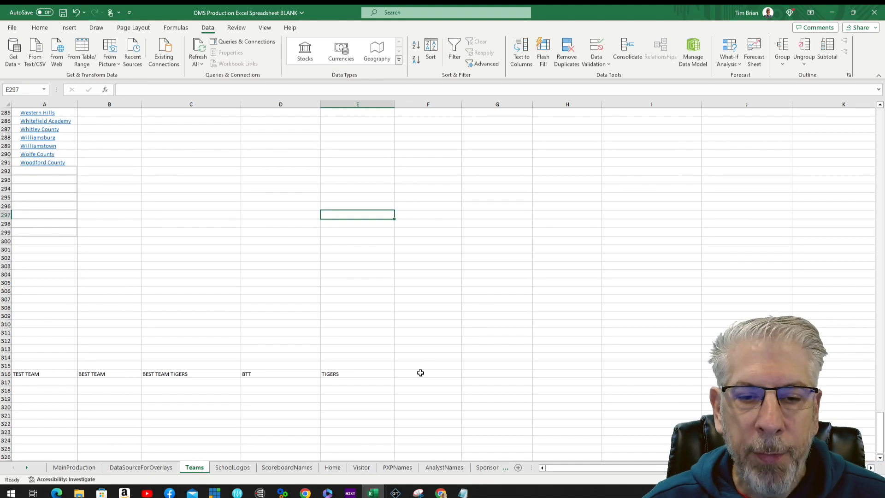
click(419, 373)
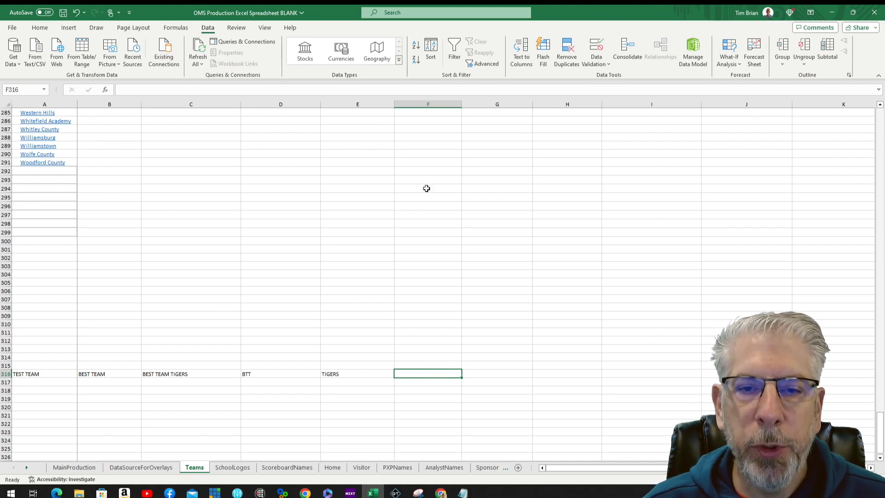
click(428, 113)
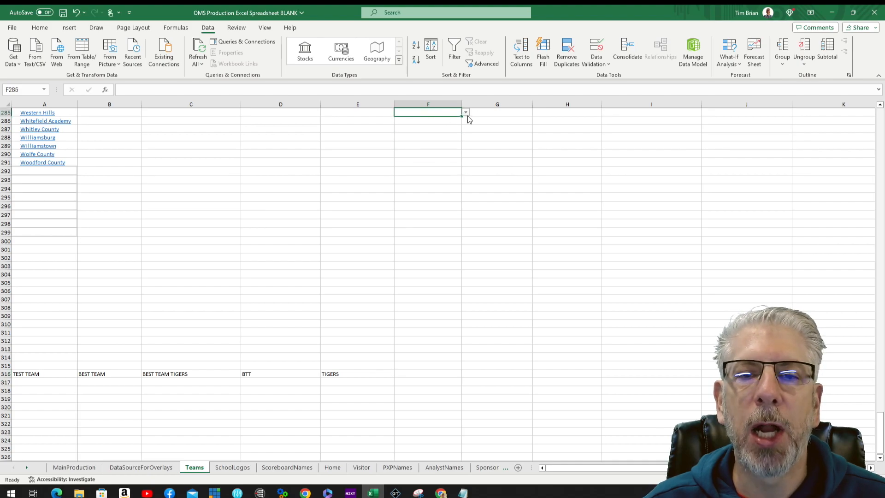
Step: Check F285's logo list, then start a List data validation on test cell F316
click(466, 112)
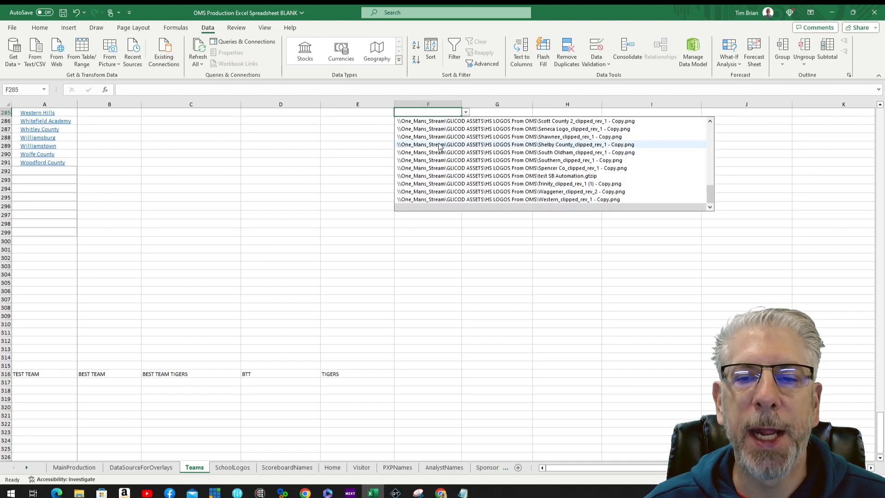
click(383, 115)
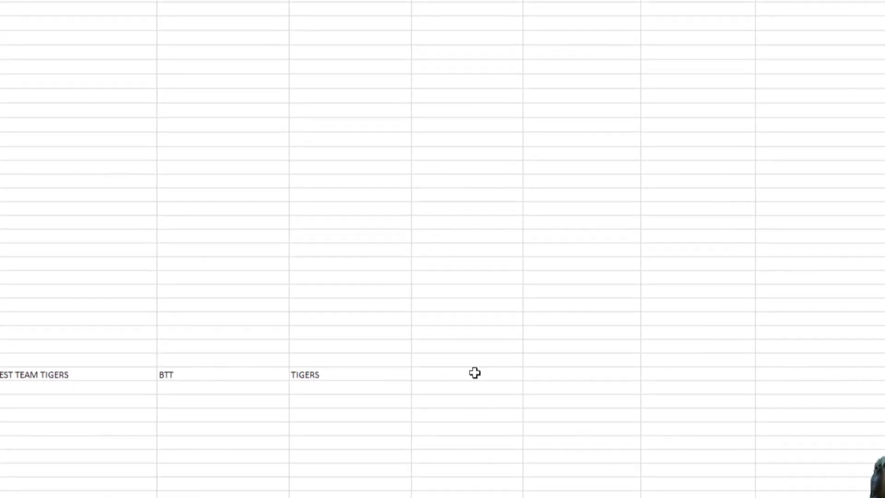
click(475, 372)
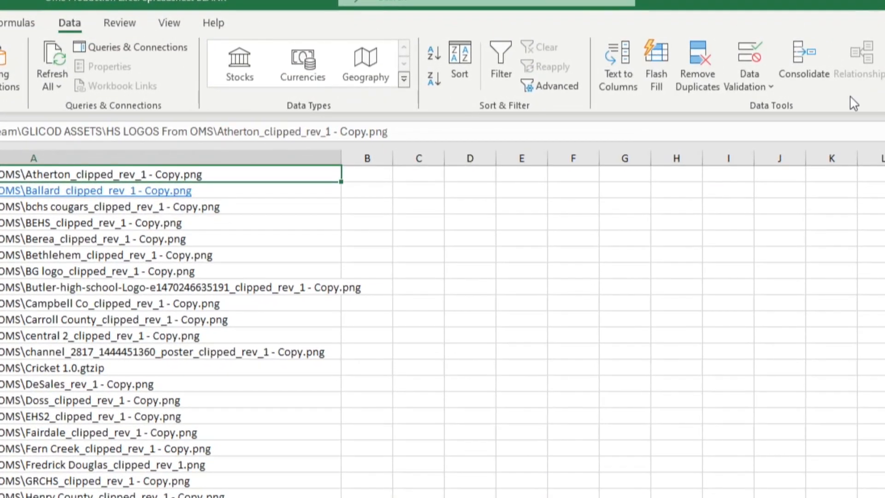
click(775, 90)
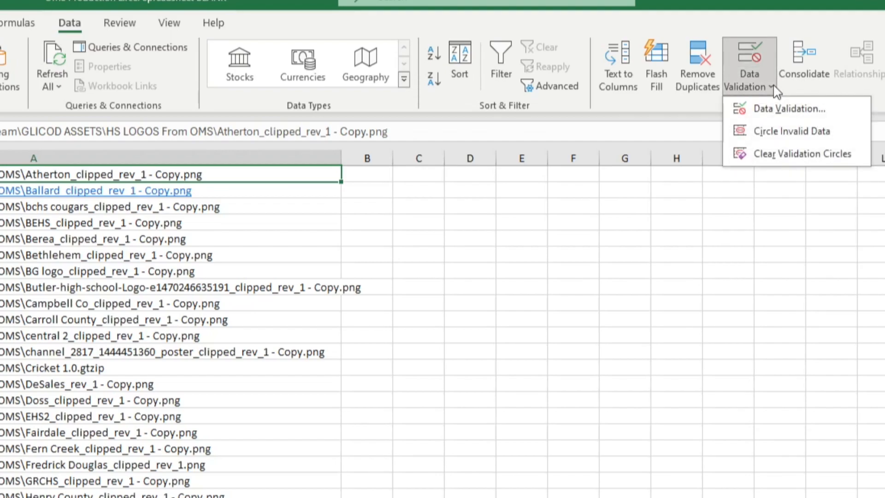
click(828, 115)
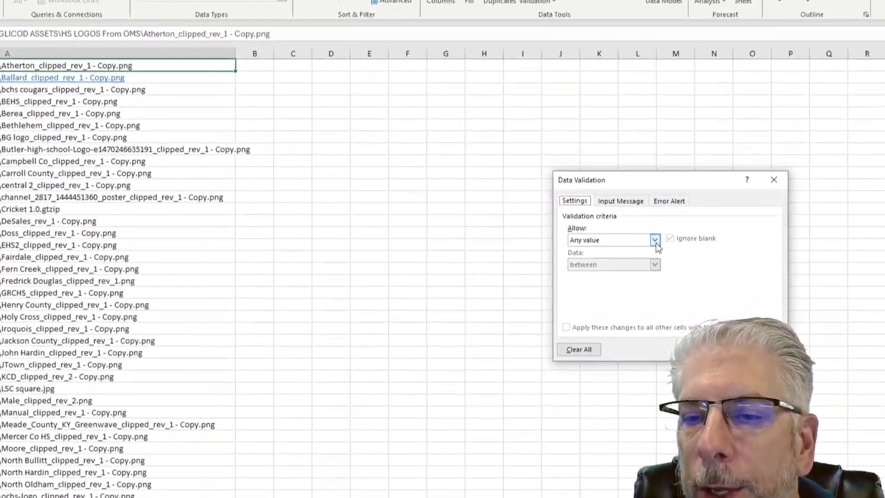
click(840, 361)
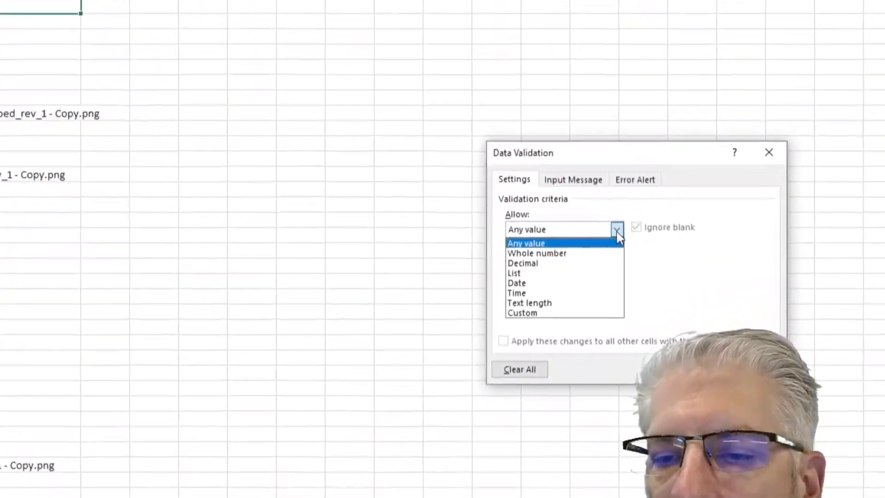
click(576, 274)
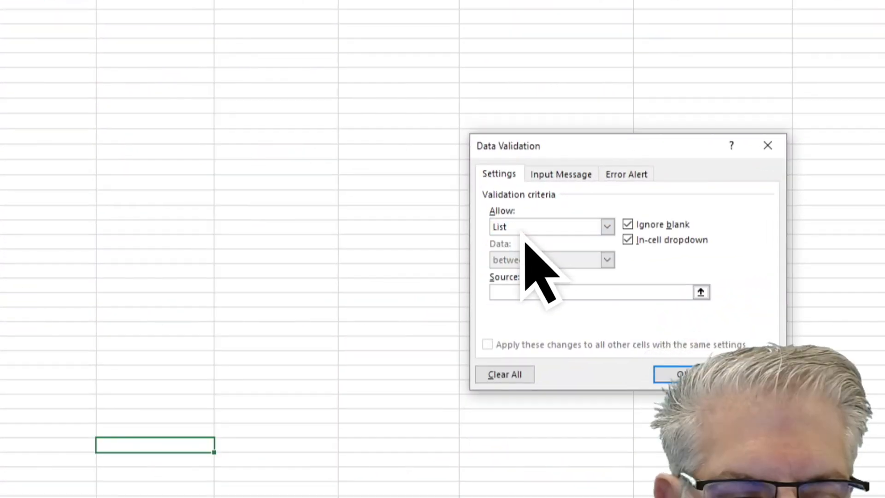
Step: Set F316's list source to SchoolLogos A1:A51 and apply the validation
click(531, 292)
text(=SchoolLogos!)
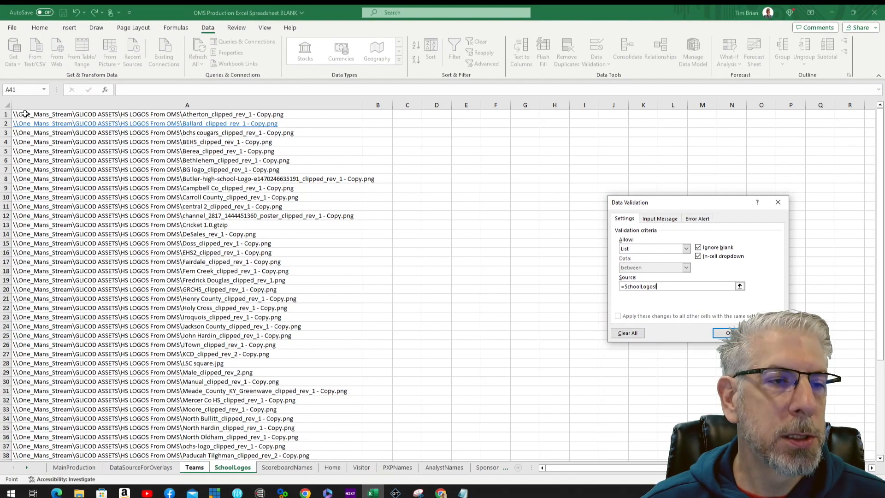
click(24, 114)
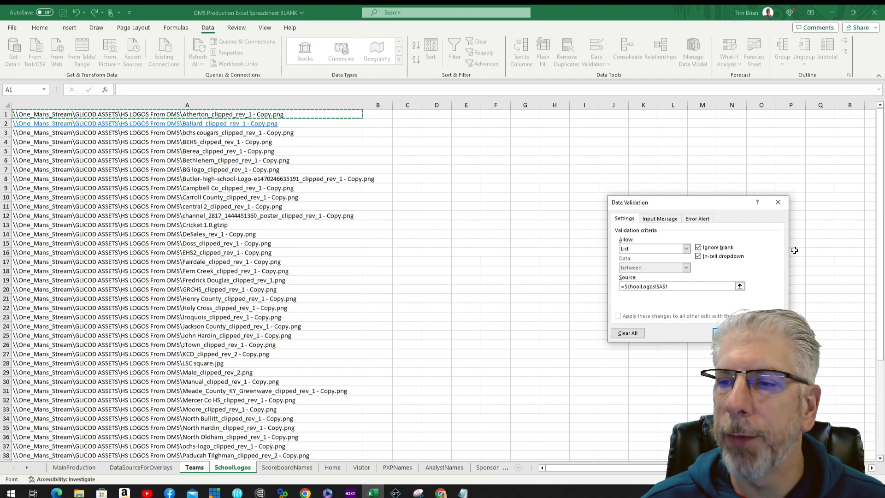
click(880, 459)
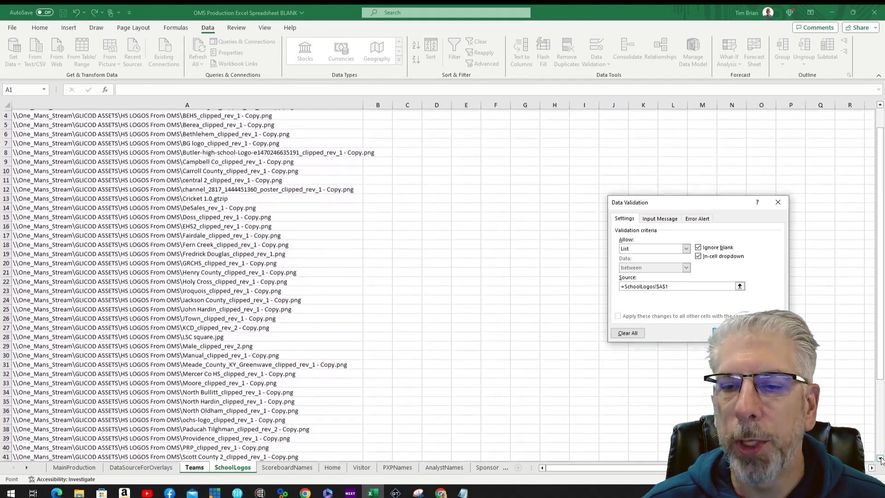
click(881, 460)
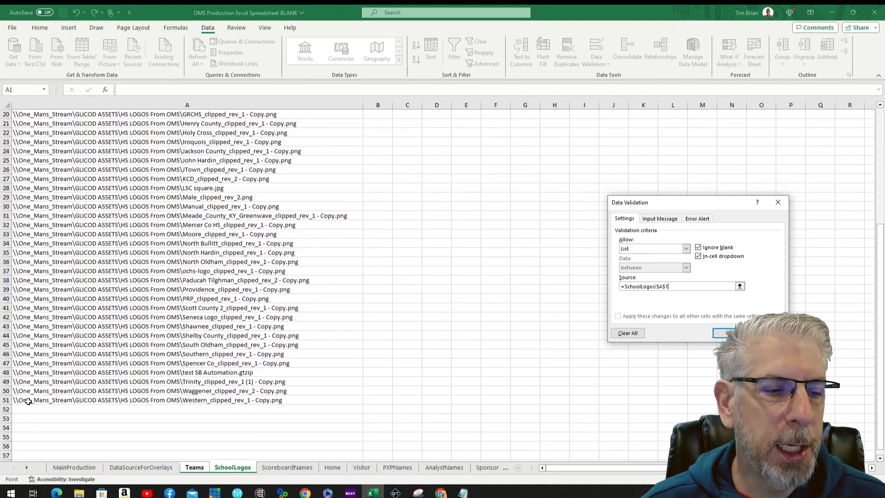
shift+click(28, 402)
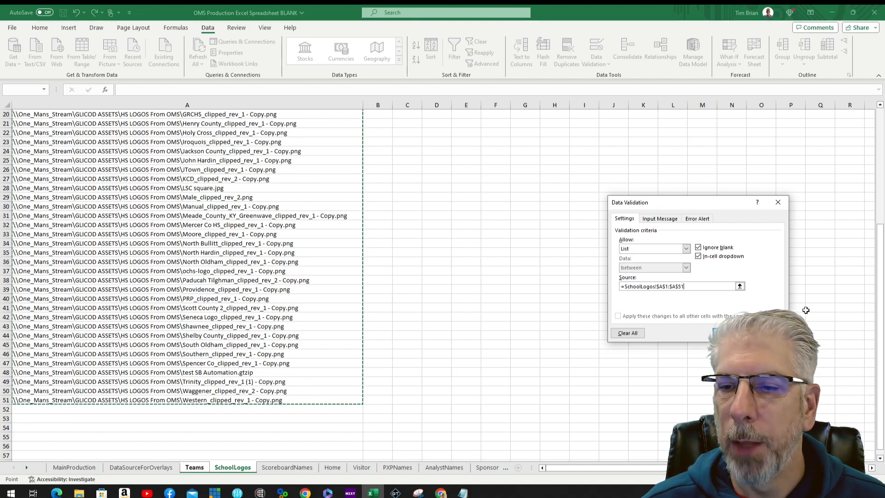
click(731, 333)
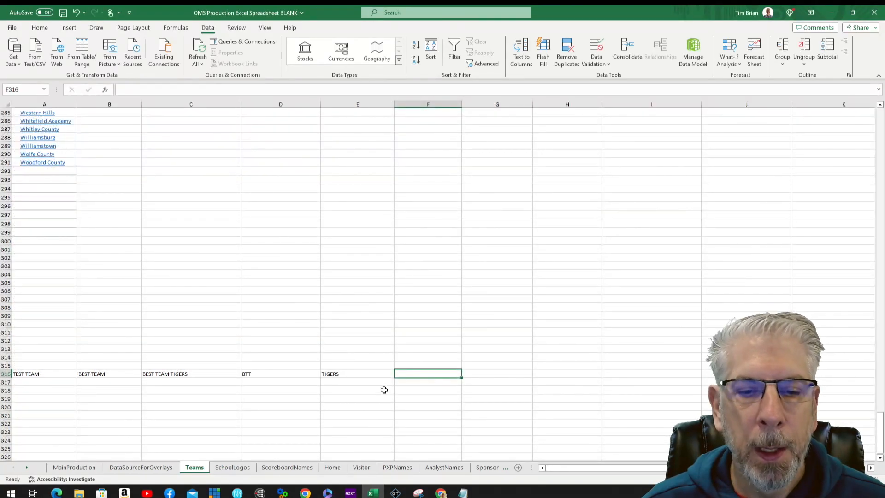
Step: Pick the Iroquois_clipped_rev_1 - Copy.png logo path from F316's new dropdown
click(446, 386)
click(447, 374)
click(466, 374)
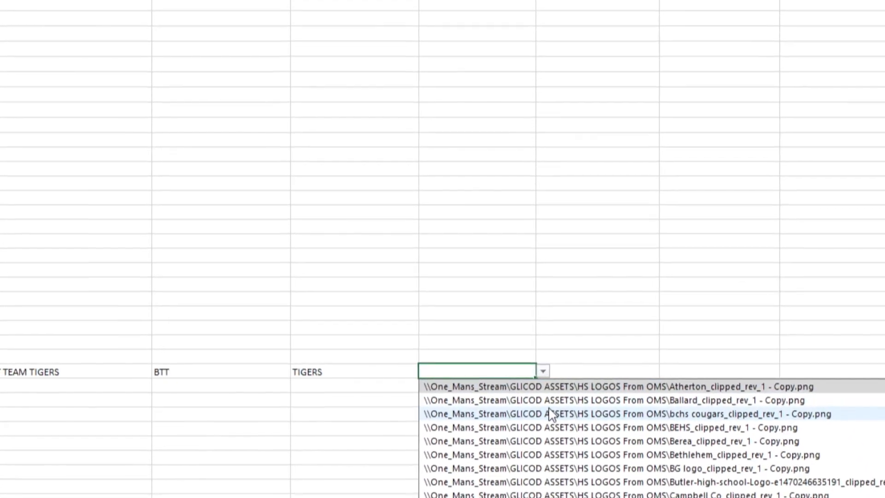
scroll(589, 445, down, 15)
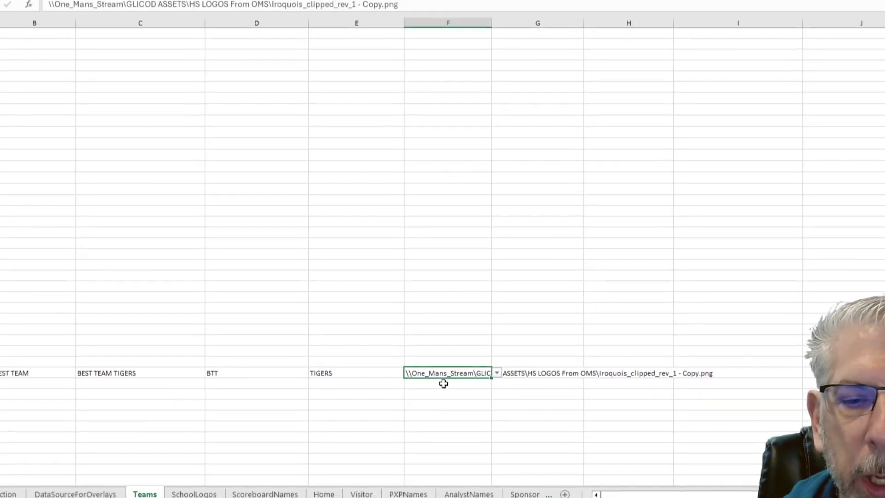
click(500, 386)
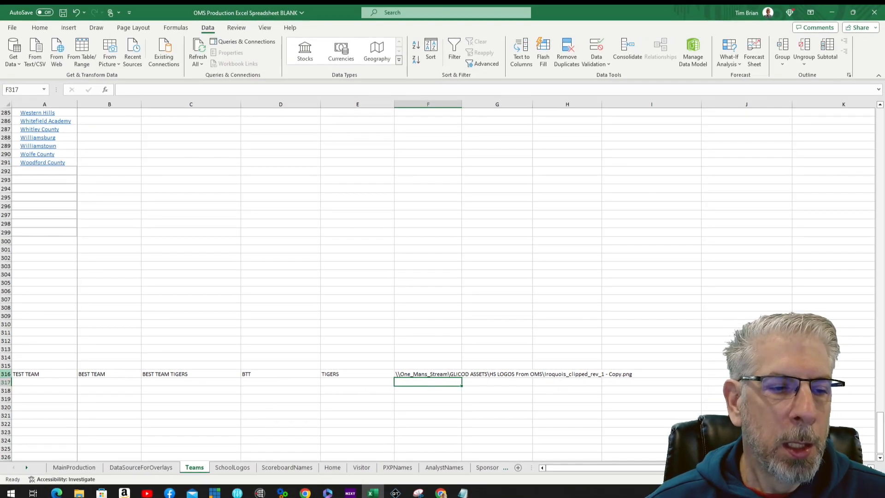
Step: Choose the Ballard_clipped_rev_1 - Copy.png logo path in Ballard's Mascot Image cell F10
scroll(401, 303, up, 3)
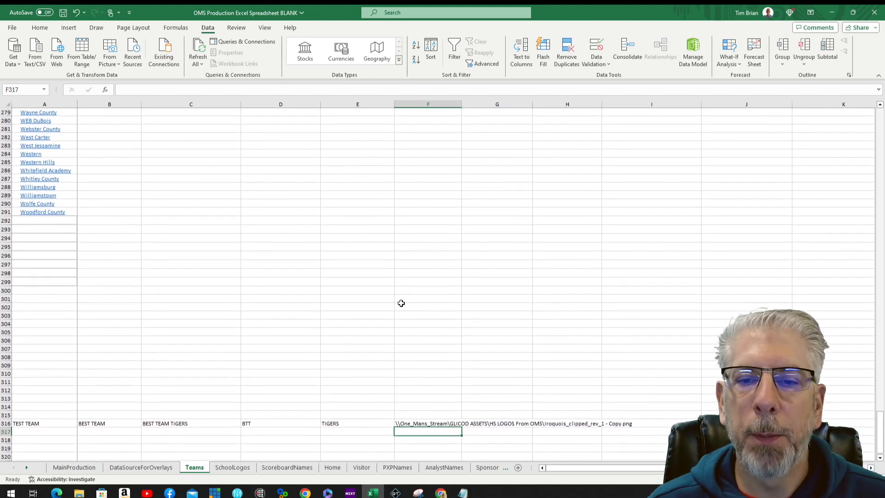
scroll(401, 302, down, 3)
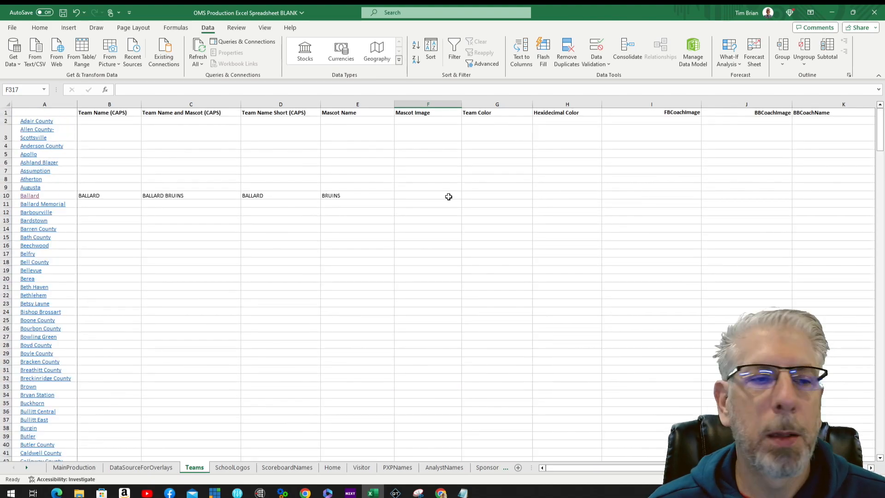
click(450, 195)
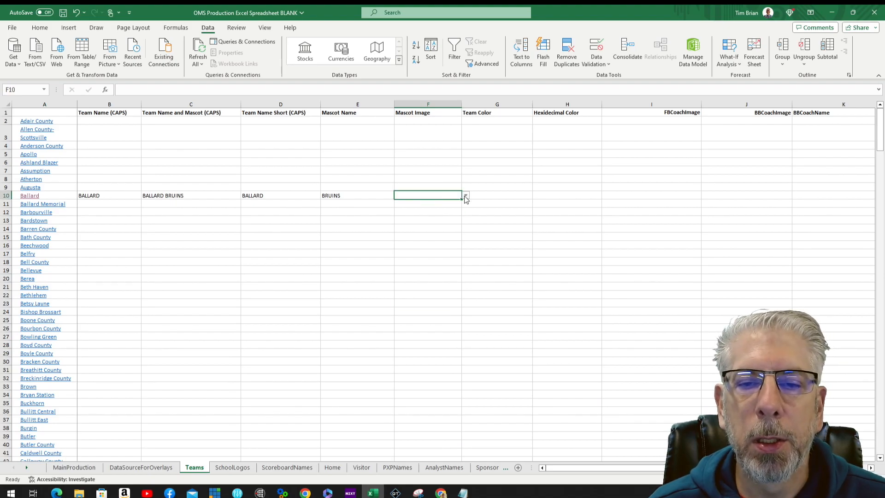
click(466, 196)
scroll(648, 245, down, 5)
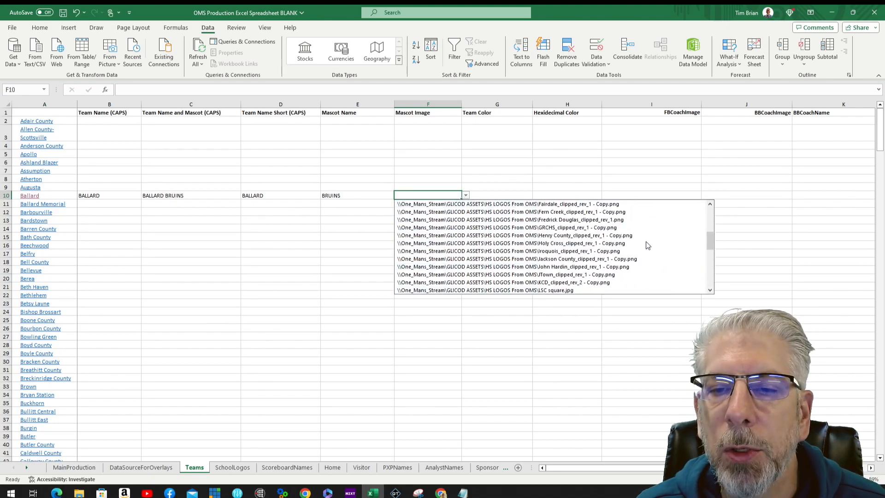
scroll(647, 244, up, 8)
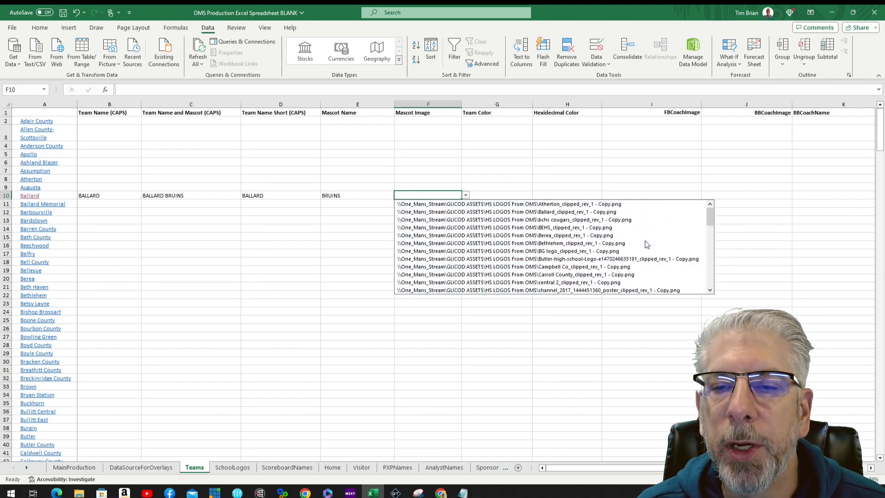
click(600, 213)
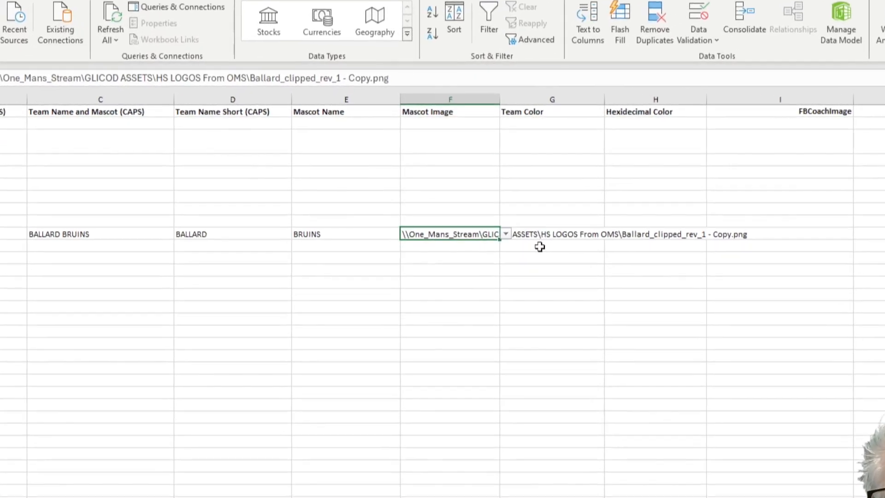
Step: Set Ballard's team colour in G10 to Maroon (W3C)
click(526, 196)
click(653, 256)
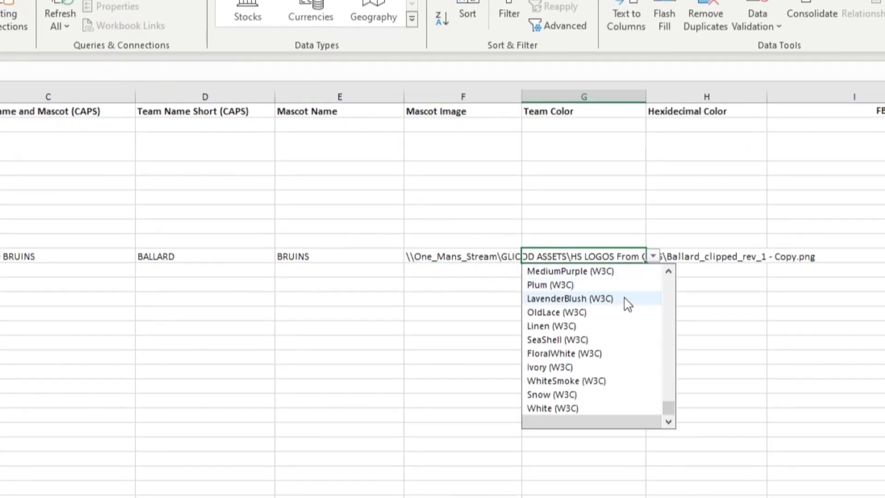
scroll(625, 298, up, 6)
click(596, 256)
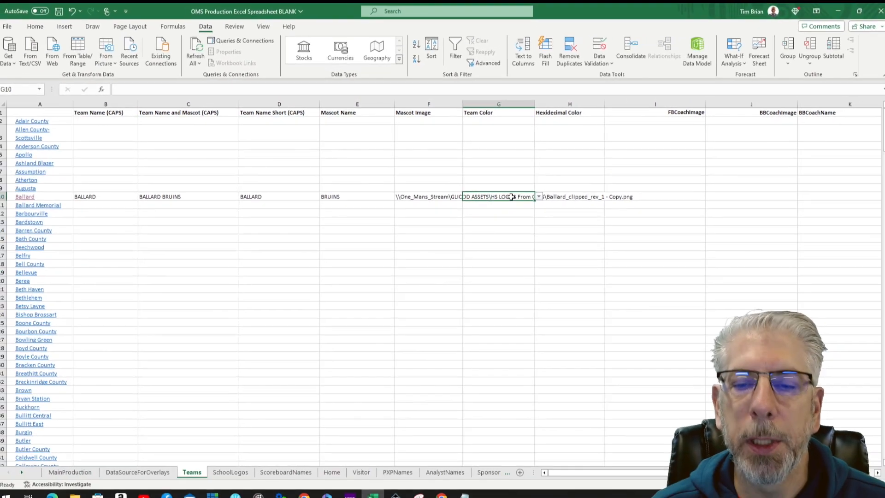
text(Ma)
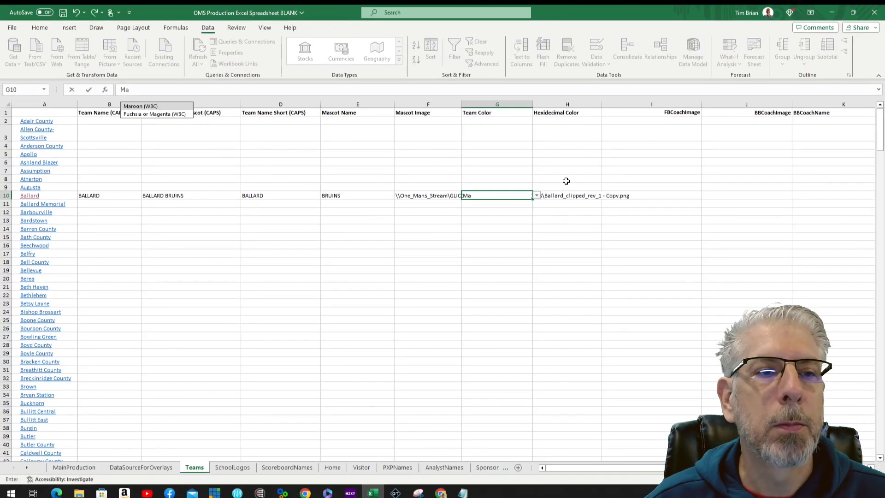
click(165, 107)
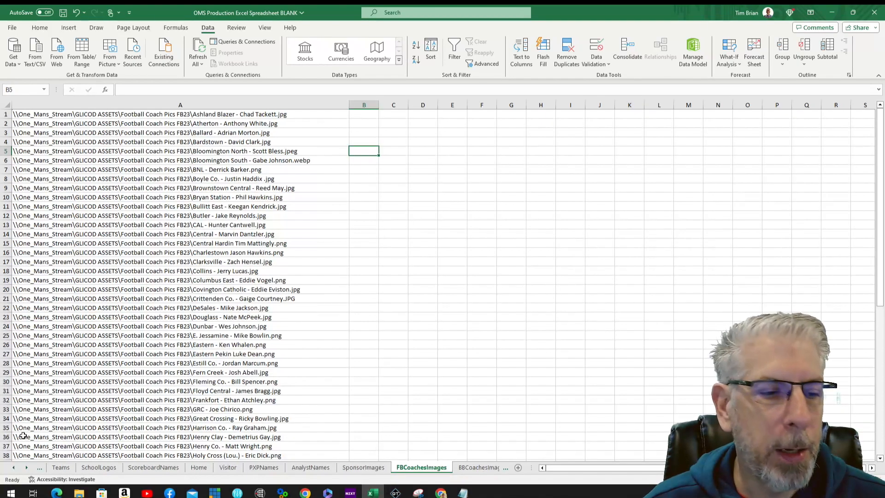
Step: Back on Teams, give Ballard's FBCoachImage cell I10 a List data validation
click(66, 468)
click(689, 196)
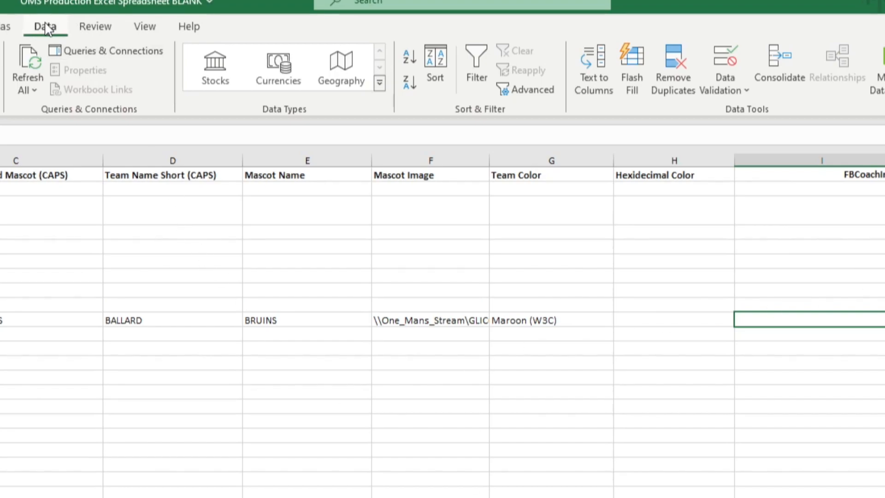
click(748, 92)
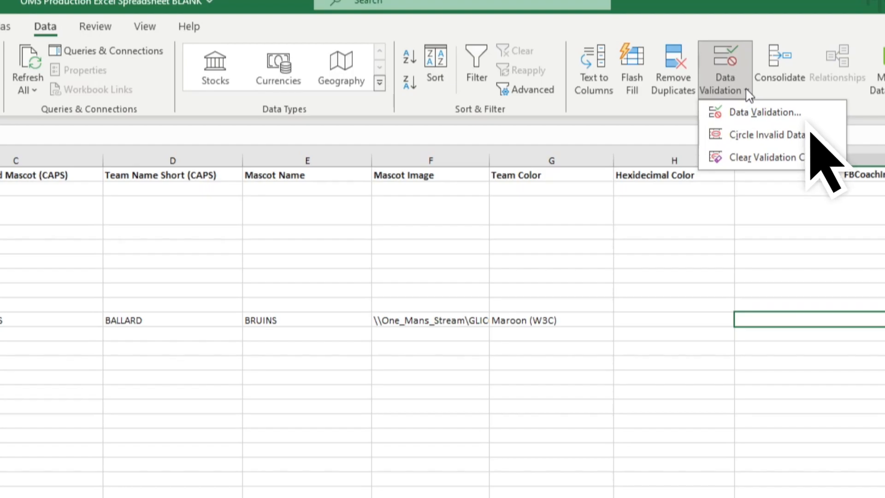
click(737, 110)
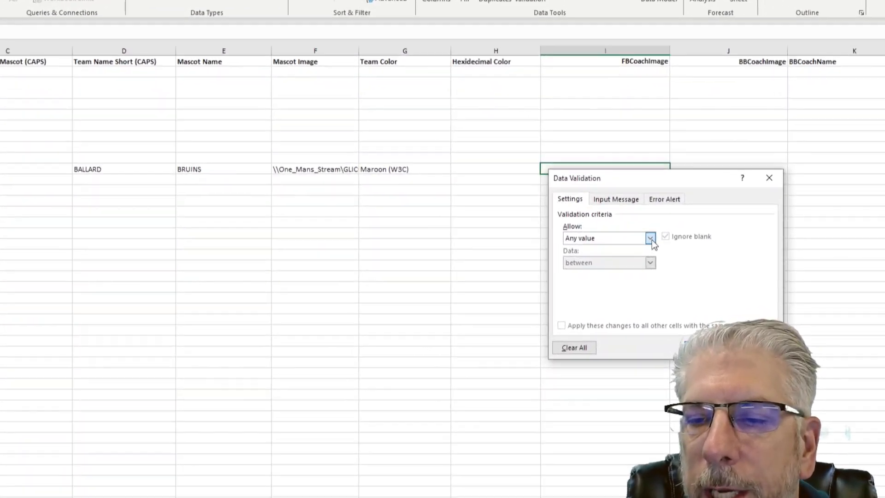
click(823, 364)
click(537, 270)
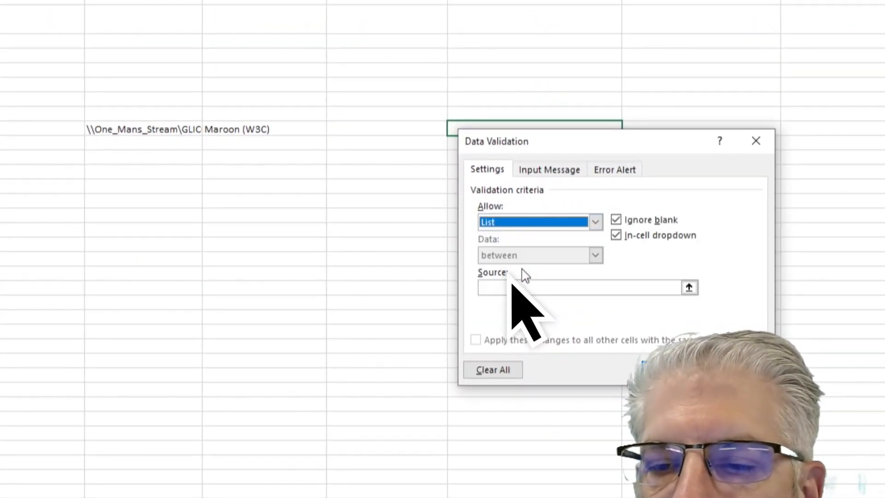
Step: Source I10's list from FBCoachesImages!$A$1:$A$65 and choose the Atherton coach image
click(528, 288)
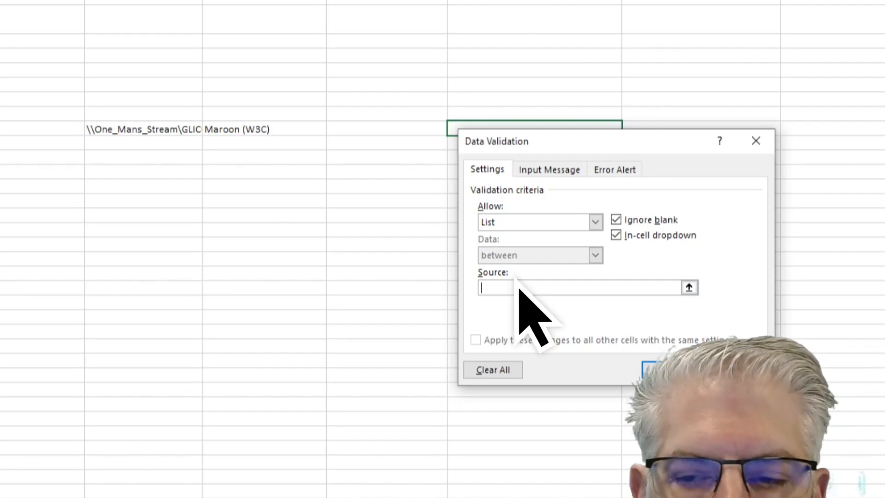
key(ctrl+Page_Down)
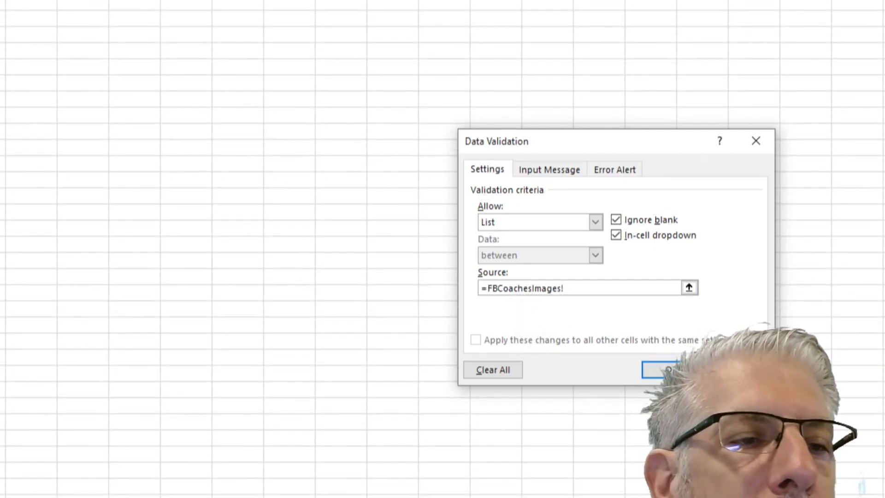
click(19, 2)
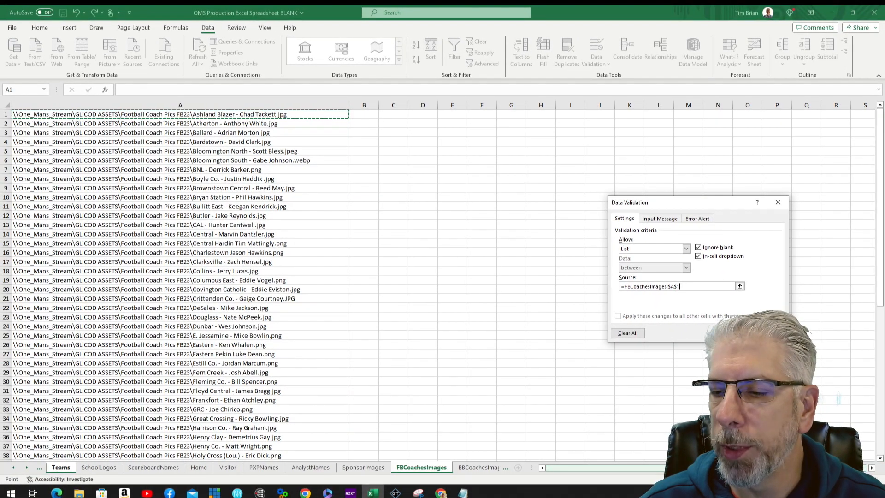
click(880, 458)
scroll(881, 464, down, 11)
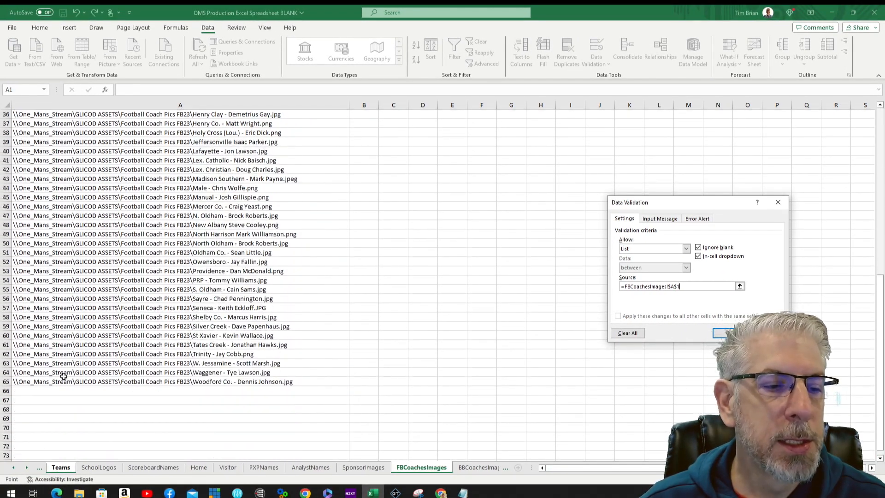
shift+click(29, 382)
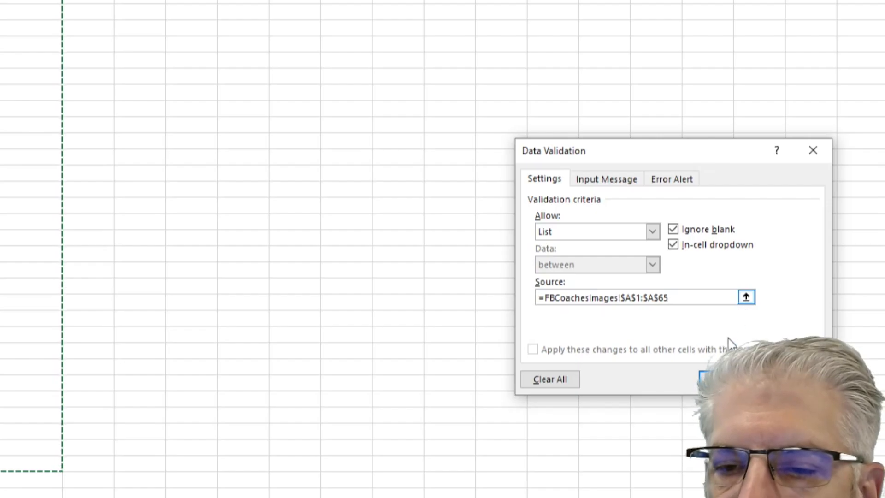
click(728, 379)
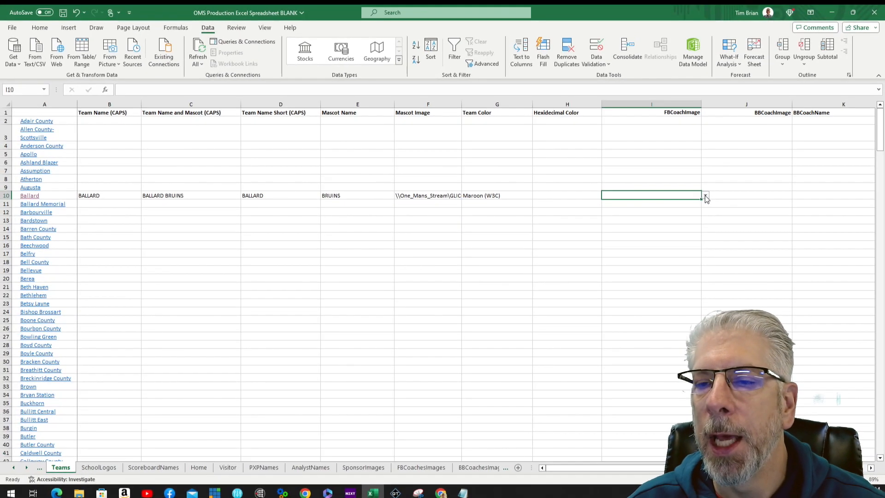
click(704, 190)
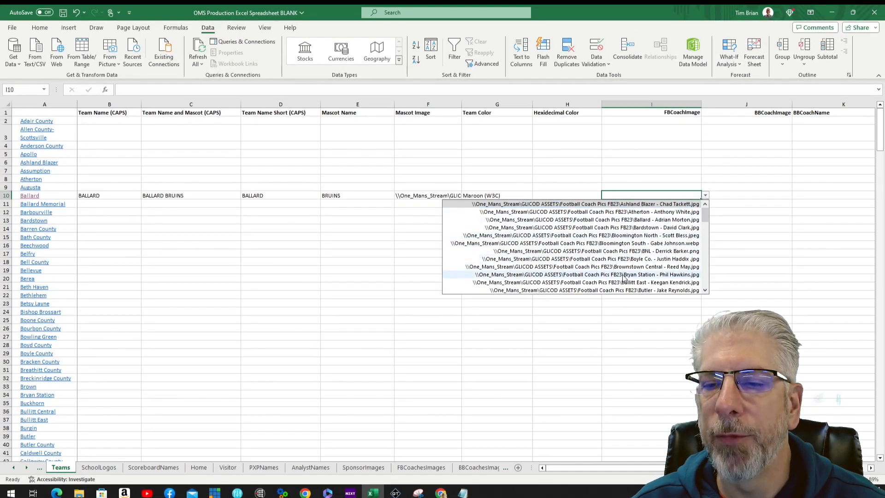
click(648, 212)
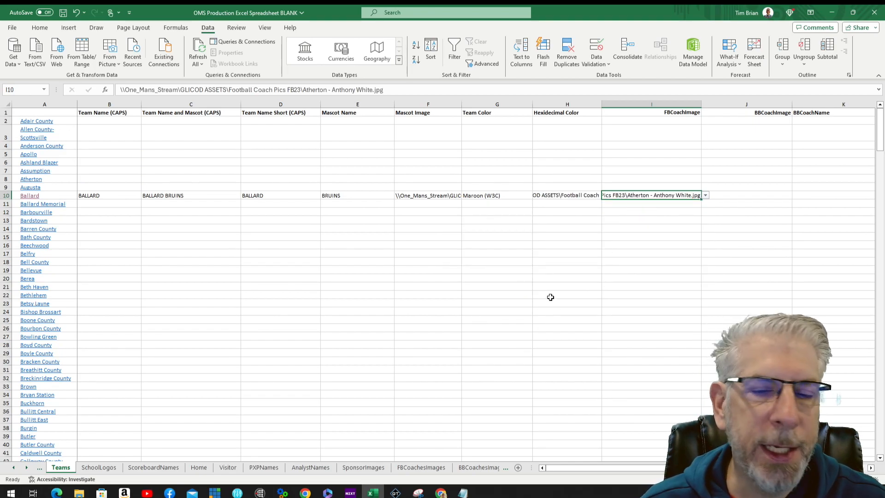
Step: Fill the Iroquois logo path in F316 down column F to F337
scroll(554, 294, down, 5)
scroll(555, 294, down, 20)
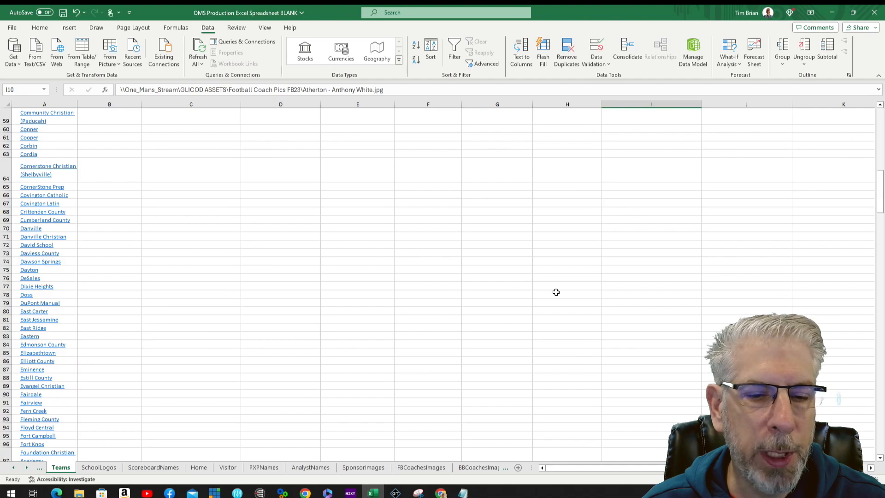
scroll(556, 293, down, 20)
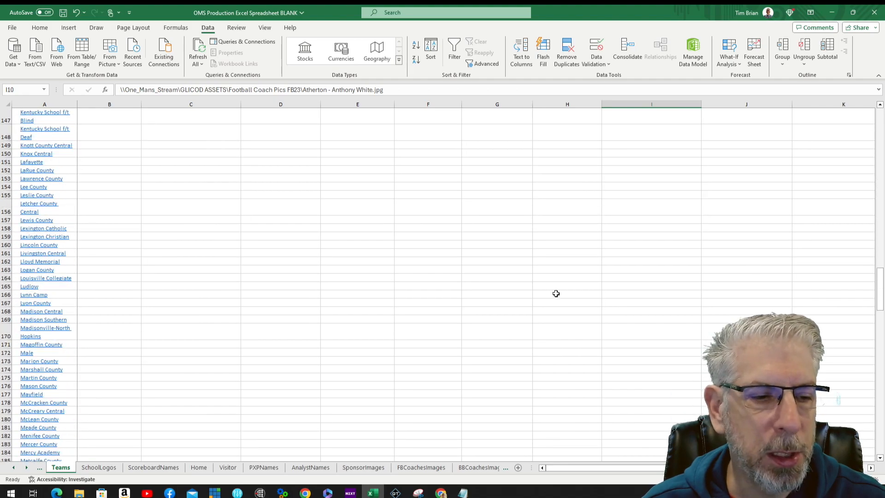
scroll(556, 296, down, 20)
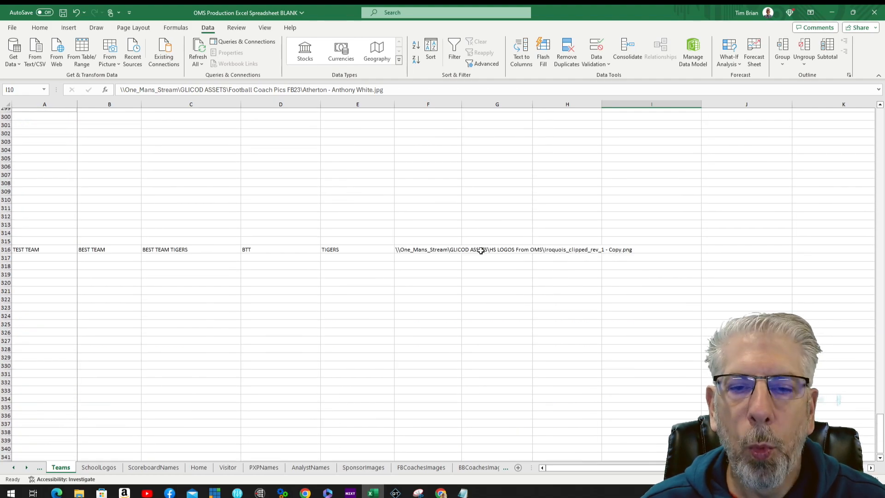
click(417, 250)
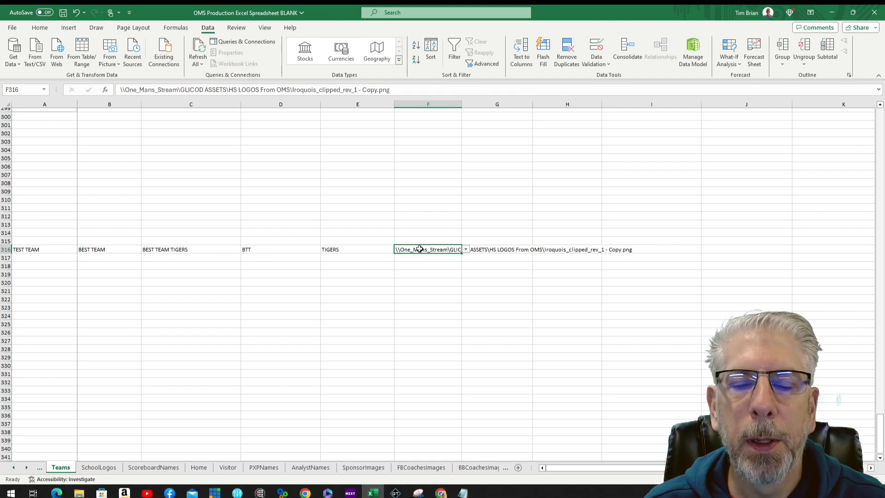
click(414, 258)
click(416, 266)
click(417, 277)
click(415, 249)
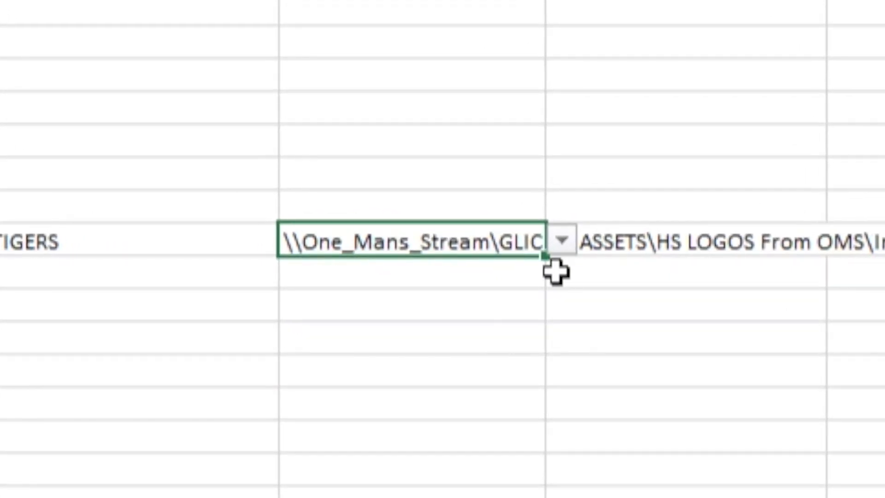
click(546, 257)
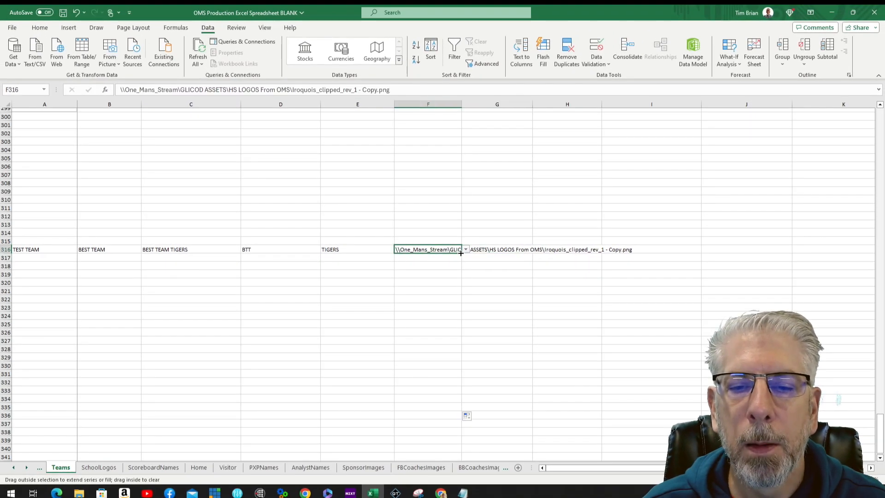
drag(461, 253, 452, 423)
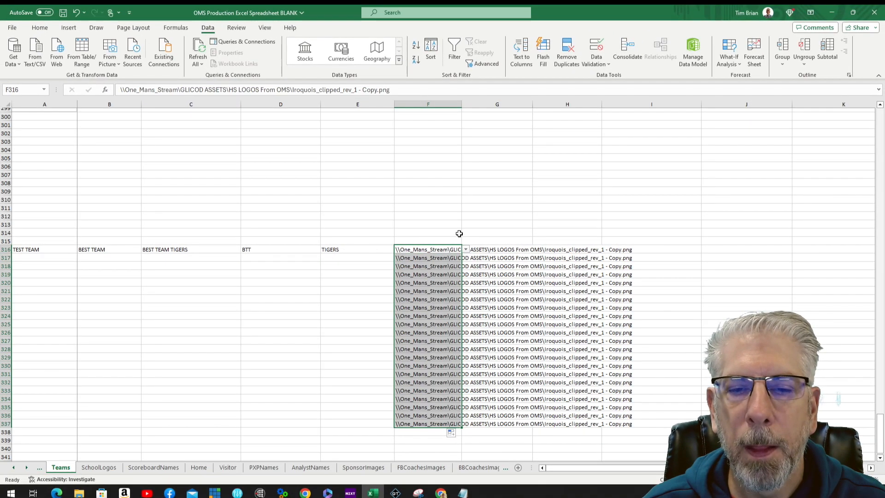
Step: Open the dropdowns in F316 and F337 to confirm they still list logo paths
click(452, 249)
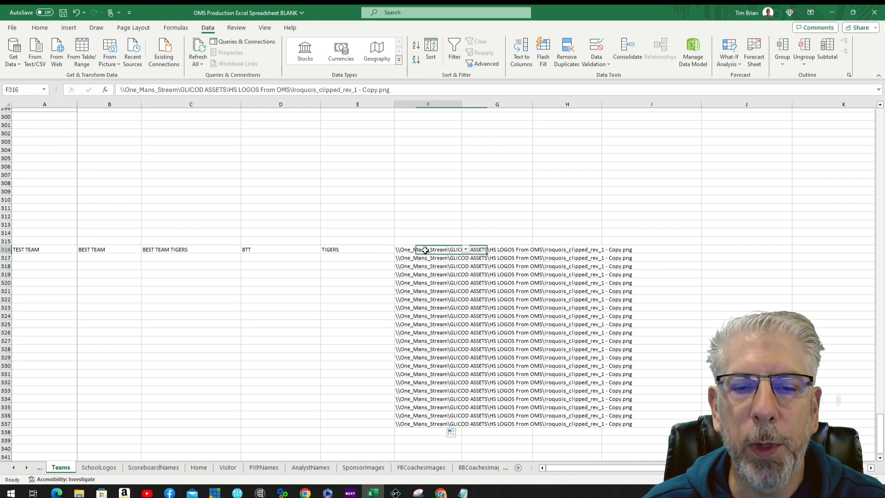
click(466, 250)
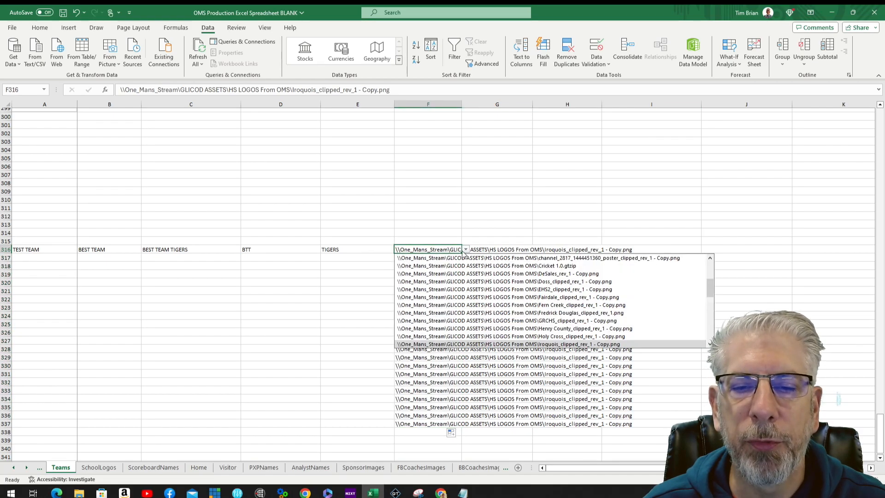
click(381, 291)
click(423, 424)
click(465, 424)
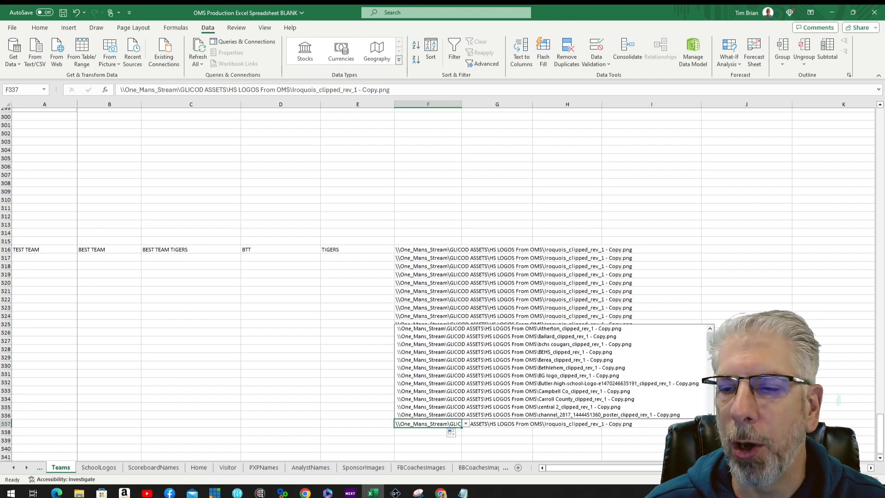
drag(587, 468, 669, 468)
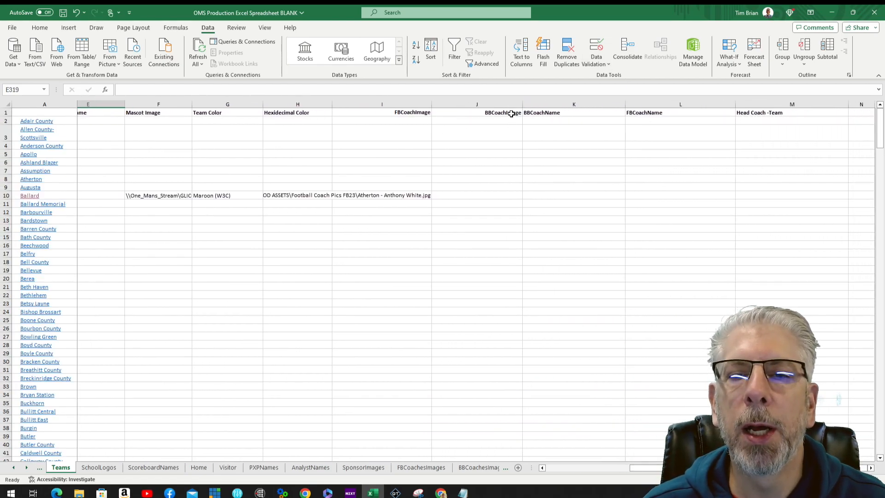
Step: Enter Ballard's basketball coach name in K10 and football coach name in L10
click(540, 196)
text(JOHN SHOT)
click(671, 197)
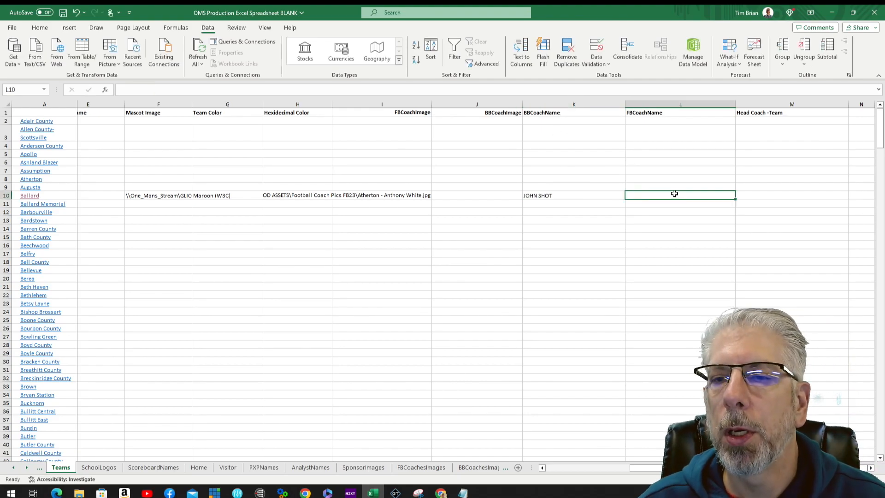
text(BILL PUNT)
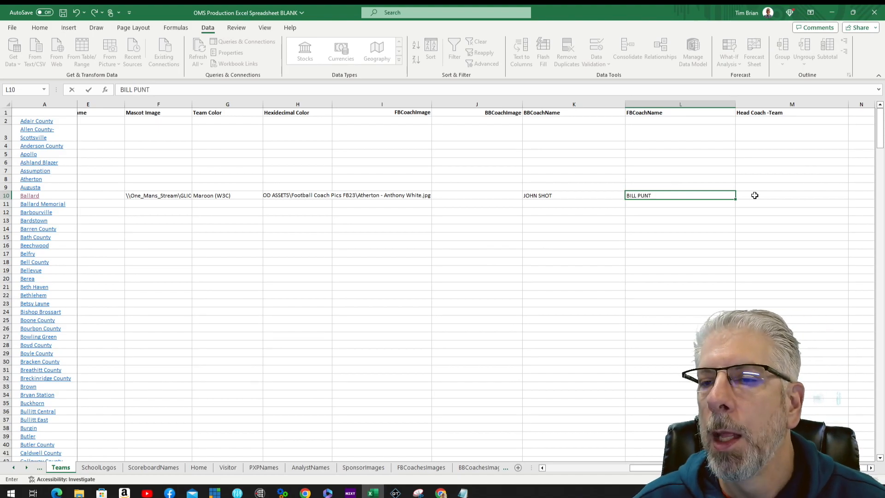
click(756, 195)
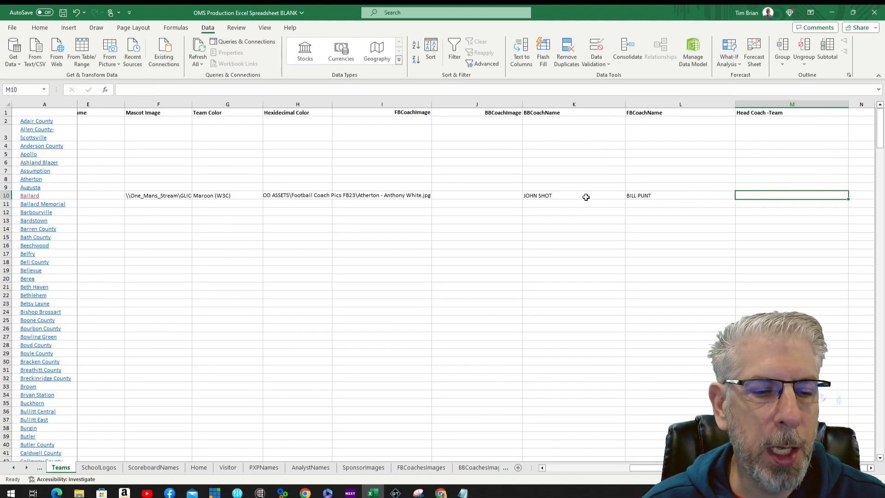
click(13, 468)
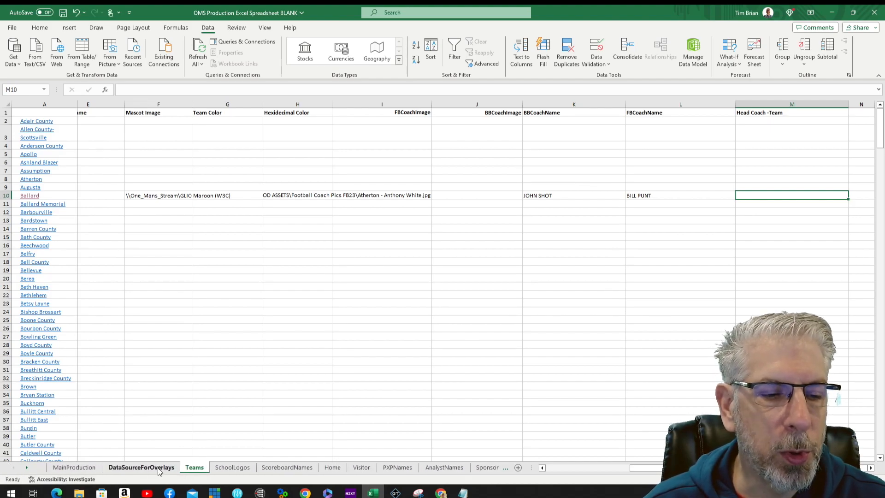
Step: Review the DataSourceForOverlays sheet, then start typing the HEAD COACH - label in Teams M10
click(159, 468)
scroll(465, 272, down, 5)
scroll(466, 265, up, 5)
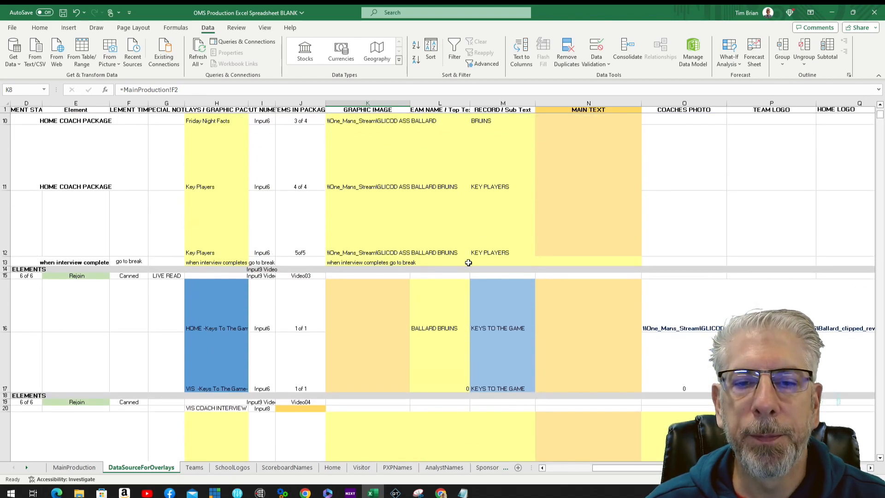
scroll(470, 263, up, 3)
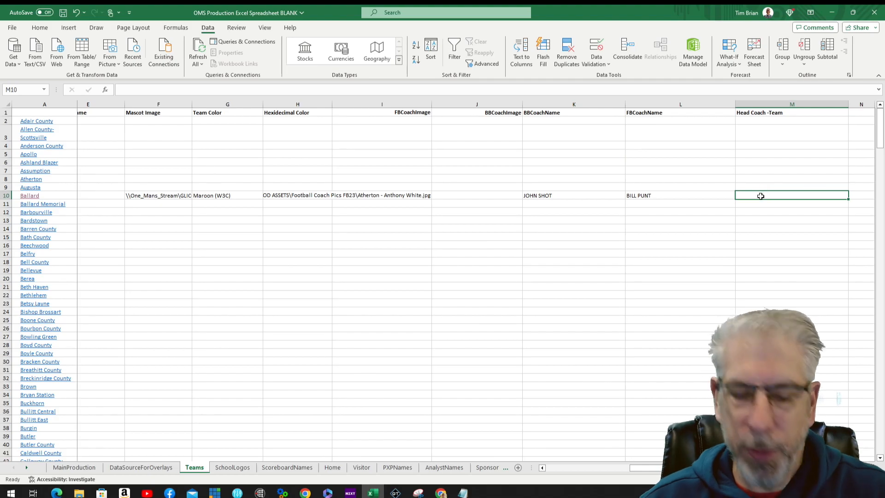
text(HEAD COACH -JOHN SHOT)
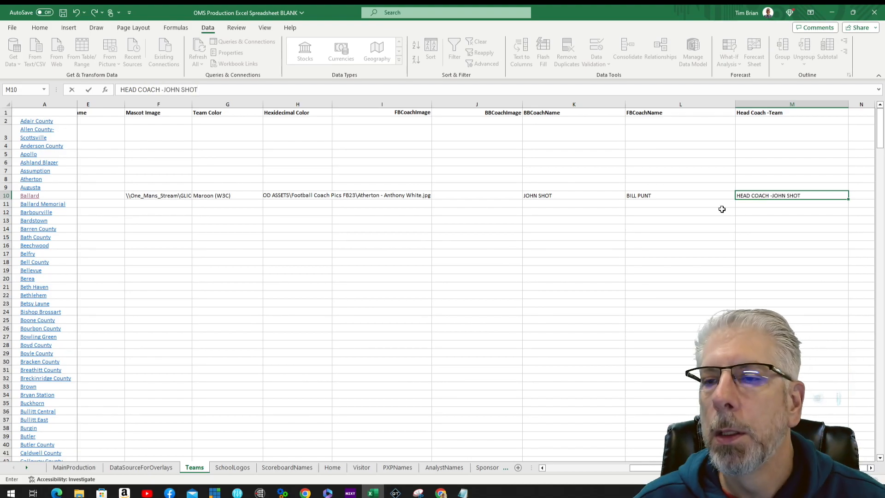
Step: Commit M10's HEAD COACH - label and verify it on DataSourceForOverlays before returning to Teams
key(Return)
click(141, 467)
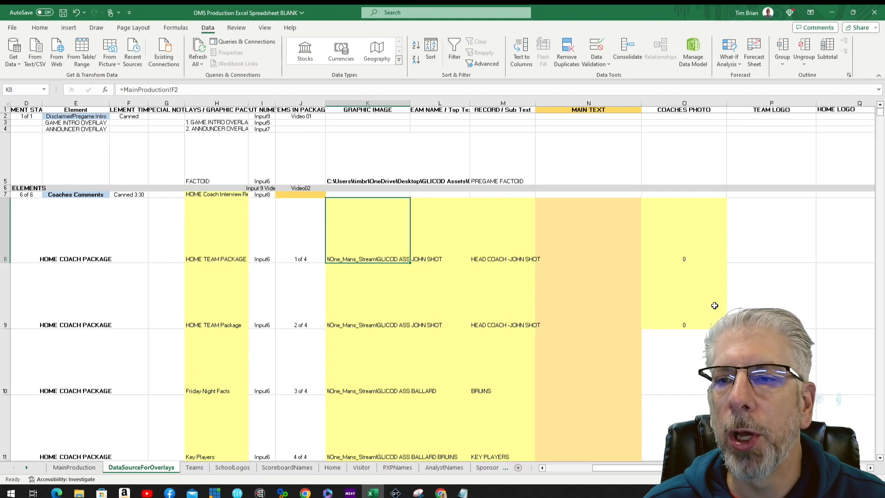
key(ctrl+Page_Down)
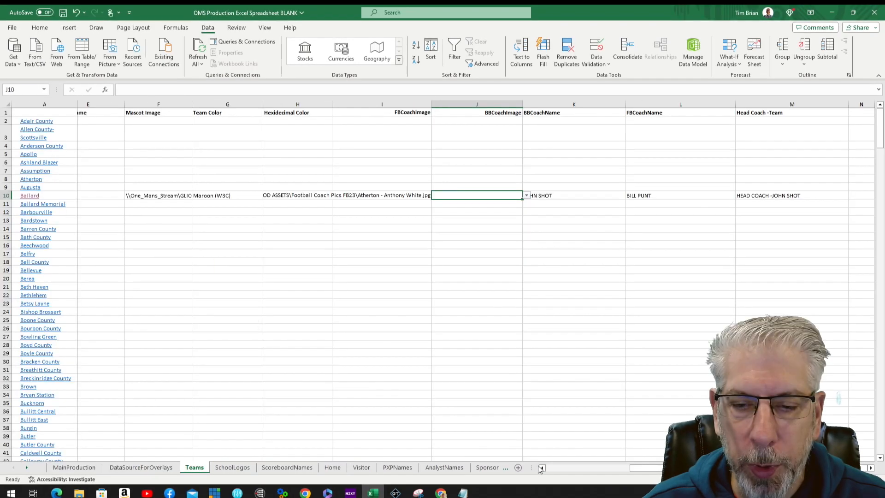
Step: Copy the 30 coach image paths A36:A65 on FBCoachesImages
double_click(26, 468)
click(426, 468)
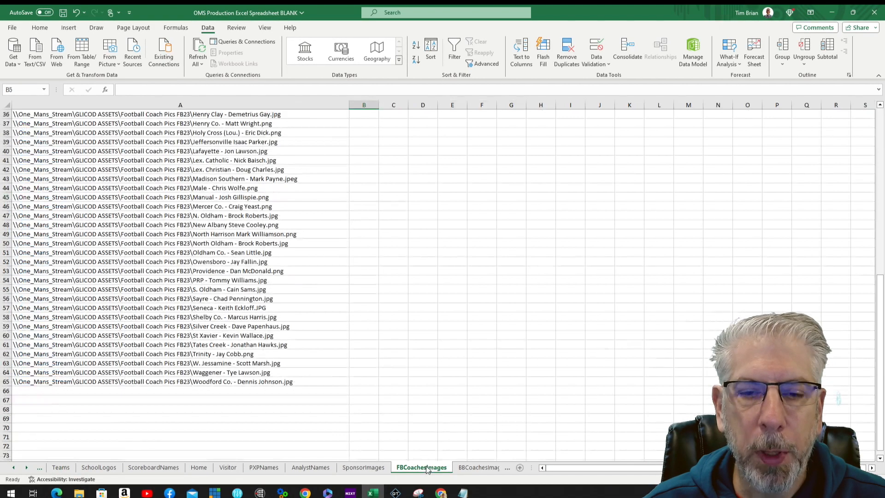
click(30, 115)
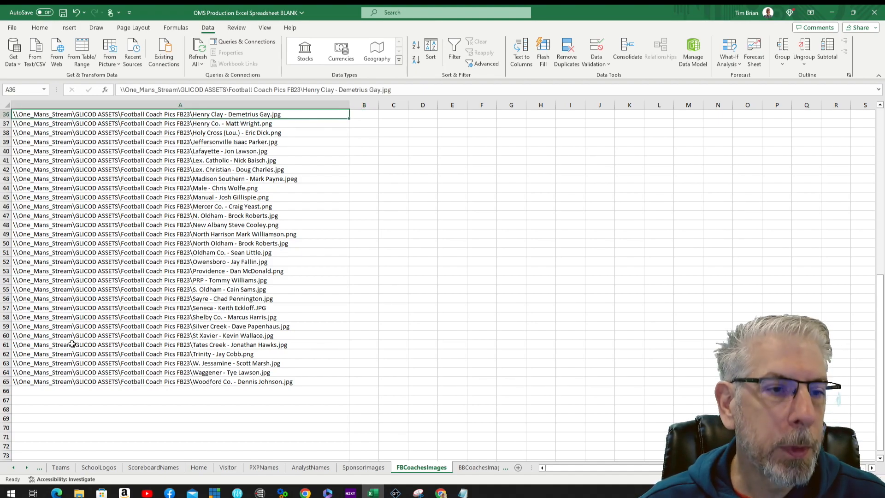
shift+click(38, 383)
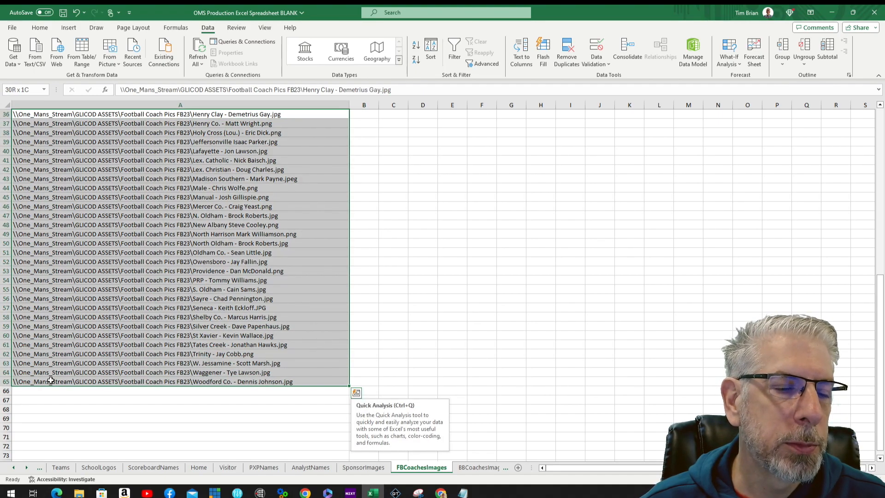
right_click(48, 381)
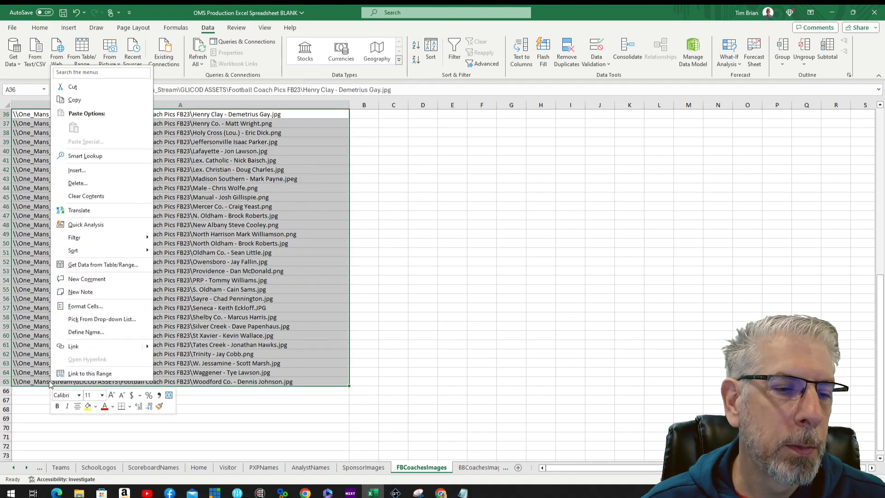
click(74, 100)
Step: Paste the paths into BBCoachesImages at A1, then check Ballard's BBCoachImage dropdown on Teams
click(480, 467)
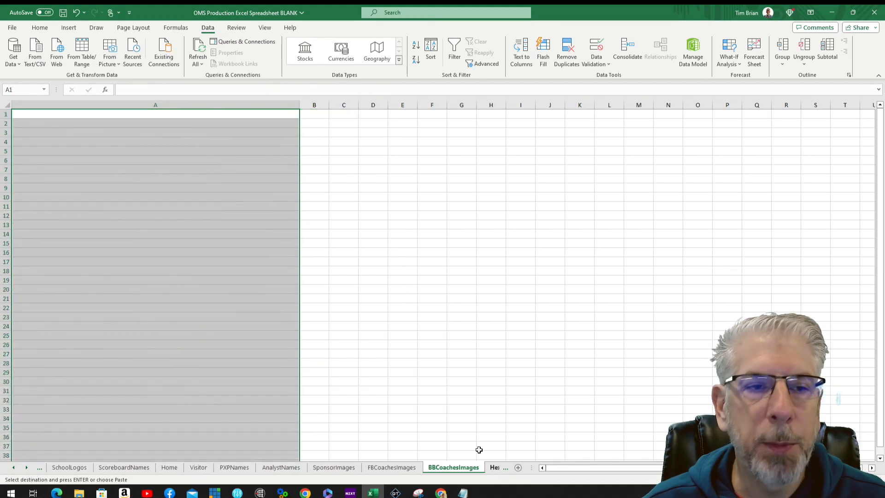
click(31, 115)
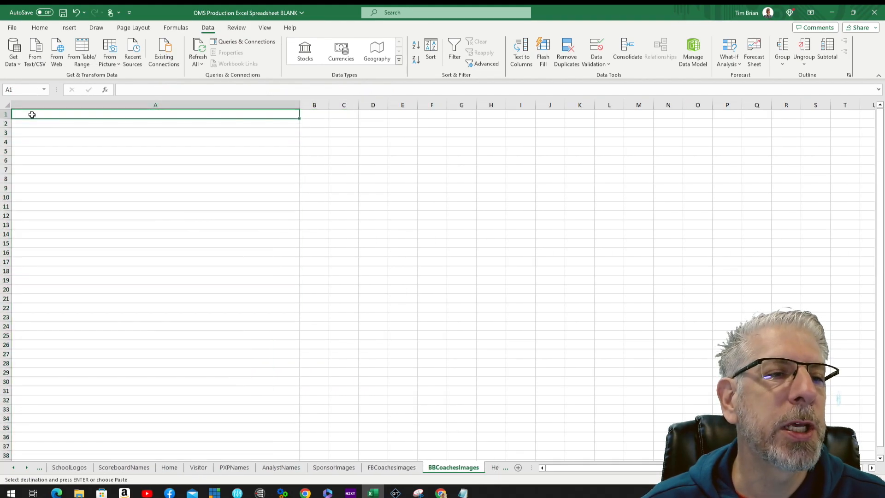
right_click(32, 114)
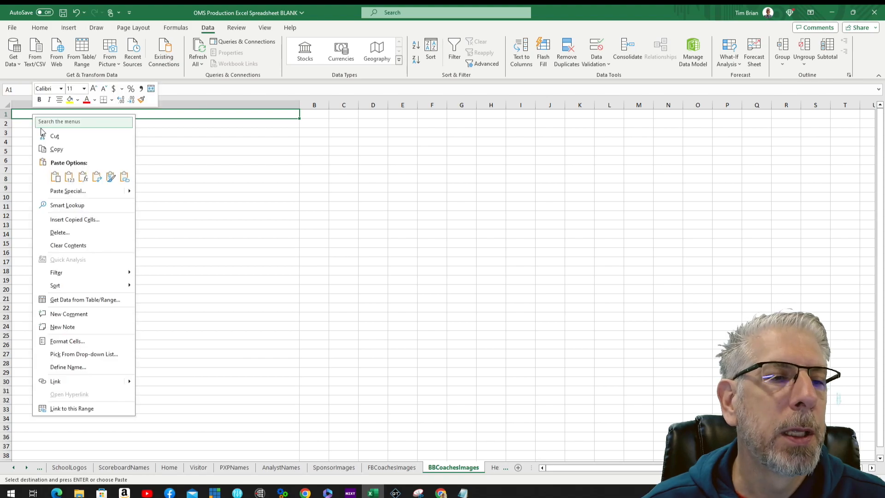
click(54, 176)
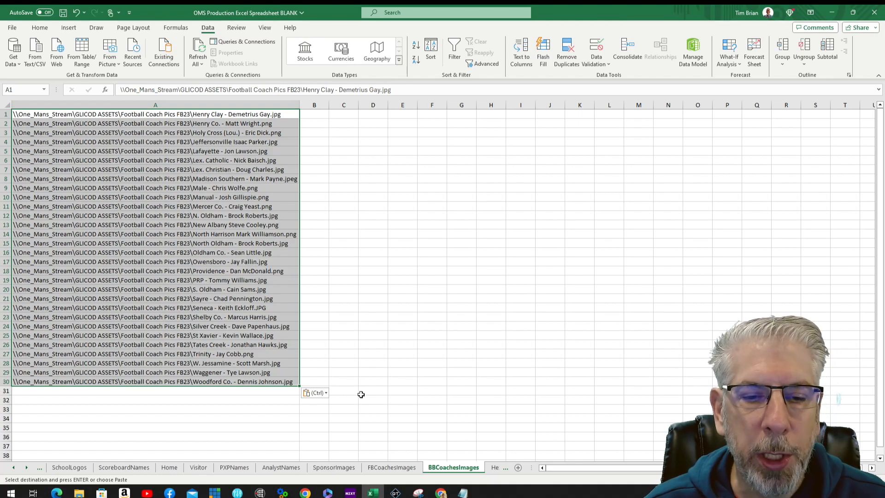
click(346, 391)
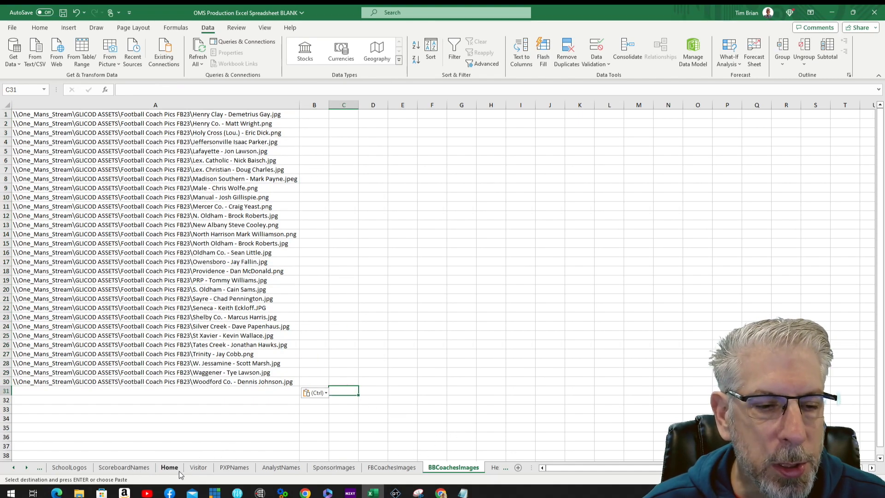
click(39, 467)
click(526, 196)
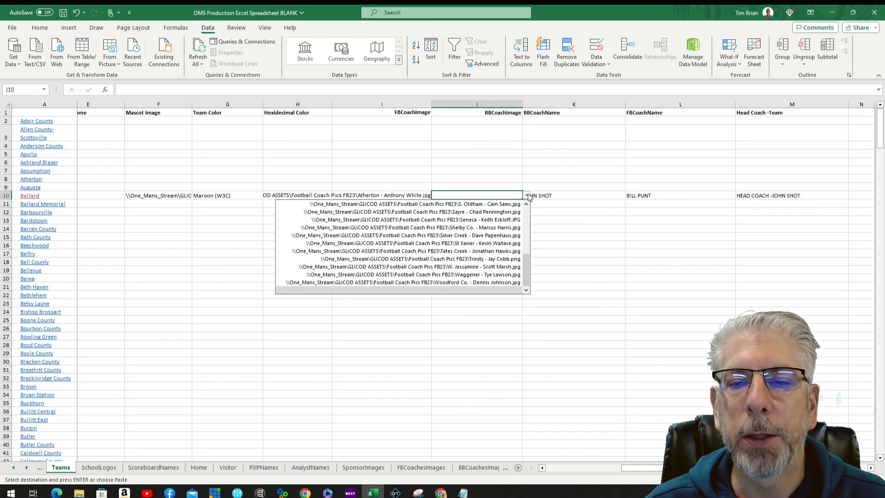
Step: Set J10 to the S. Oldham coach picture and check it in DataSourceForOverlays' Home Coach Package rows
click(453, 204)
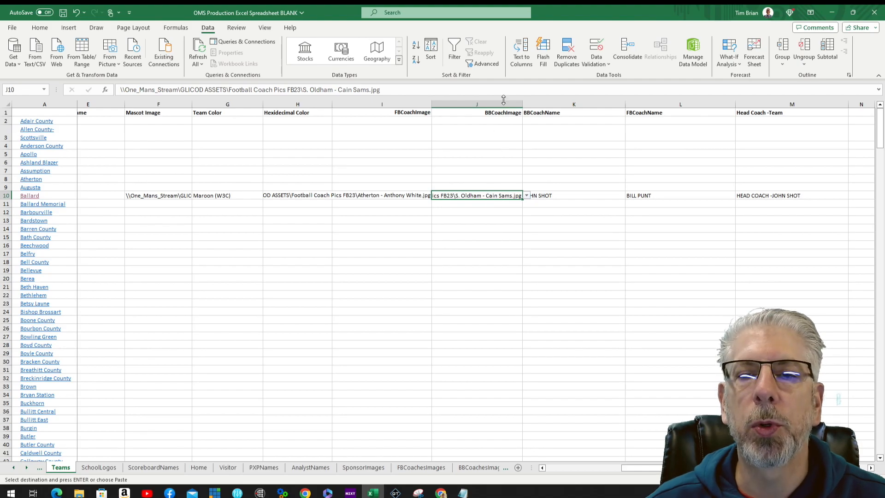
click(500, 205)
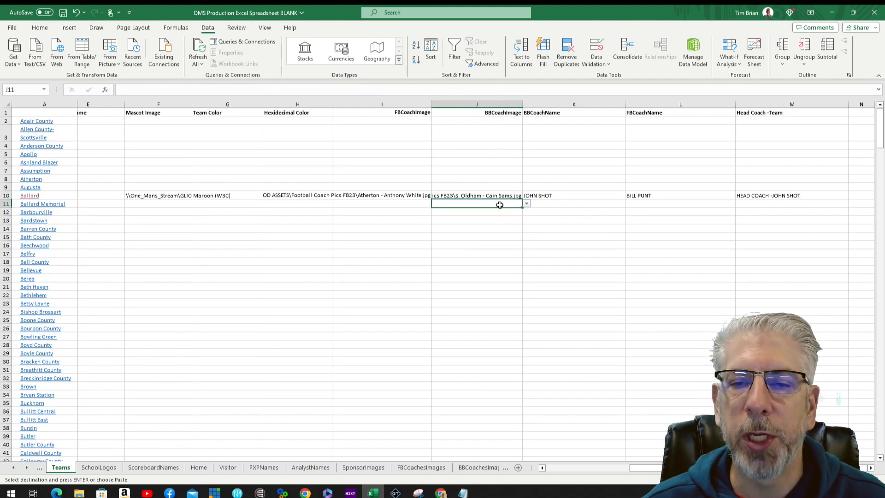
click(13, 468)
click(108, 468)
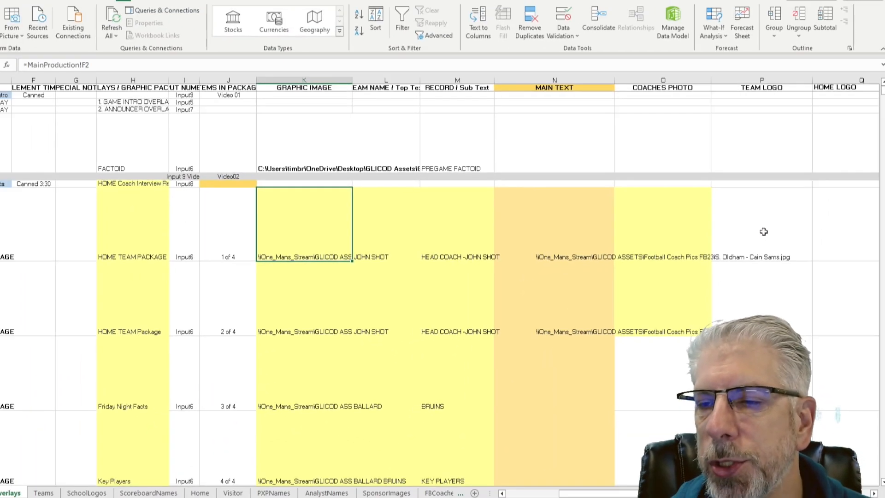
scroll(773, 237, down, 3)
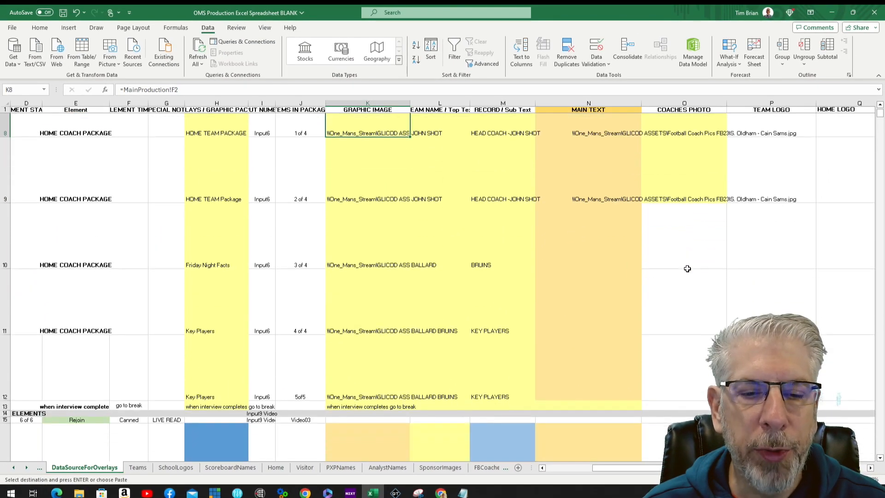
scroll(687, 269, down, 1)
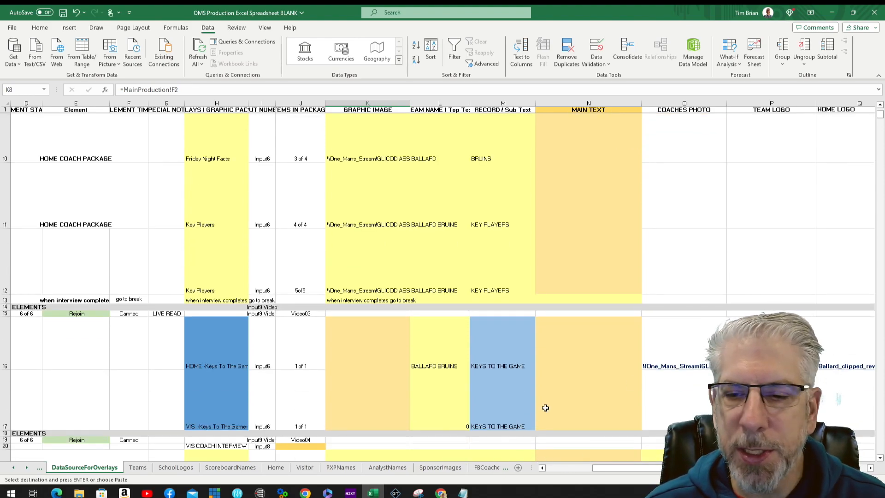
scroll(576, 388, down, 1)
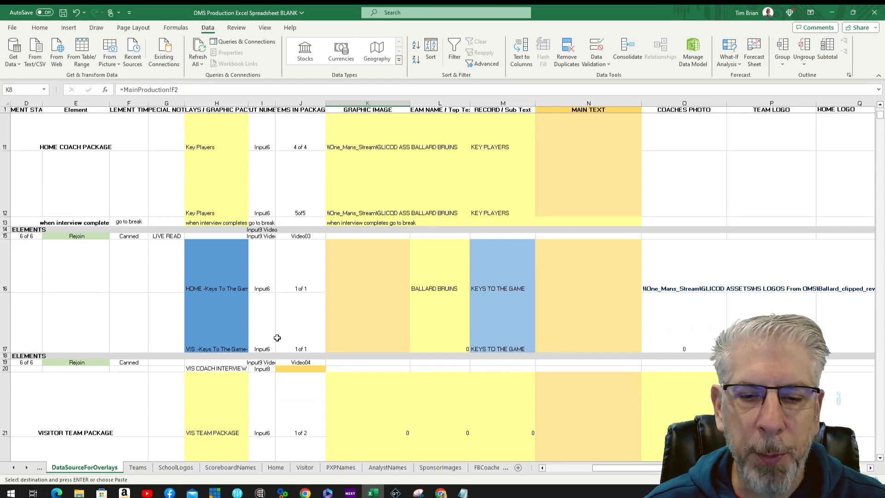
scroll(488, 315, down, 1)
scroll(310, 369, down, 2)
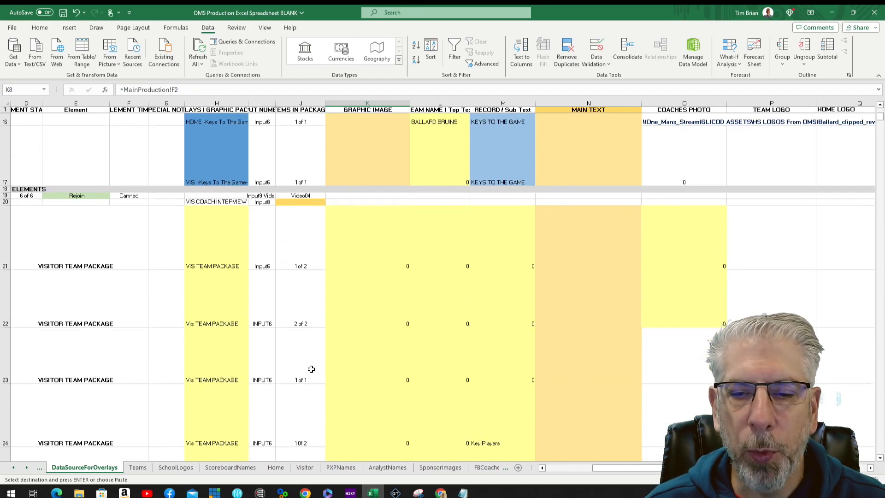
scroll(348, 382, up, 2)
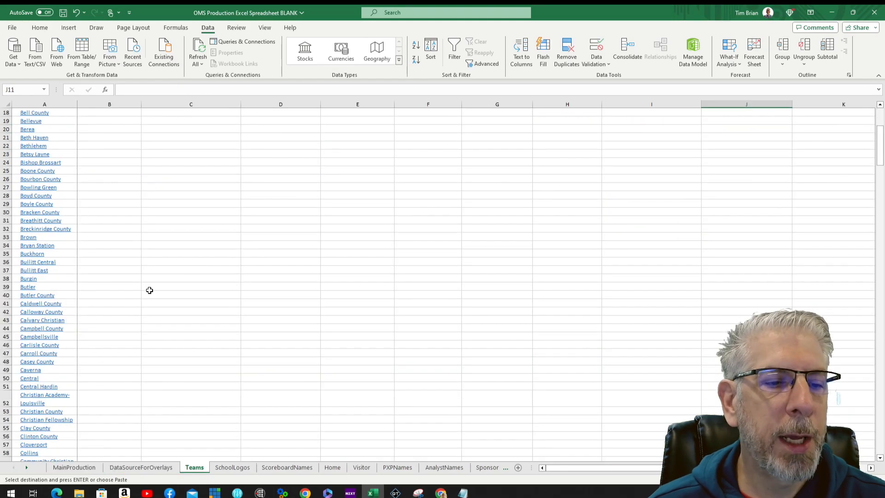
scroll(150, 290, down, 17)
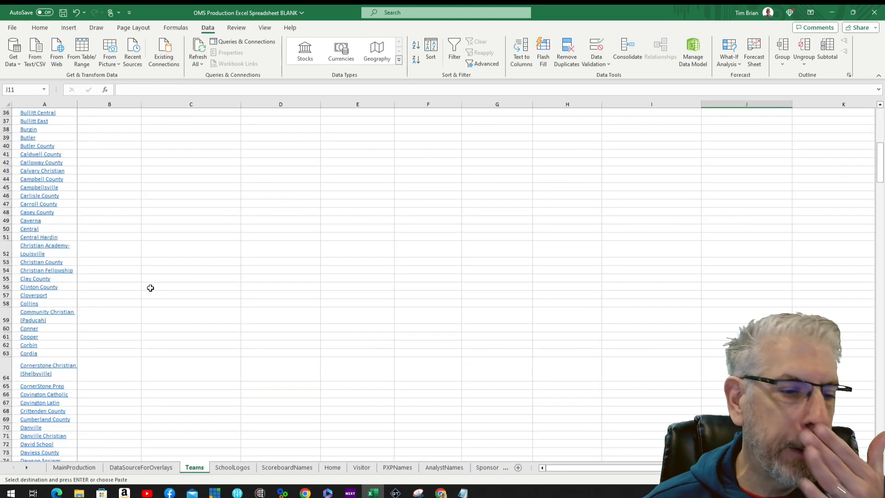
Step: Enter MALE, MALE BULLDOGS, MALE and BULLDOGS in row 172's columns B–E
scroll(163, 292, down, 20)
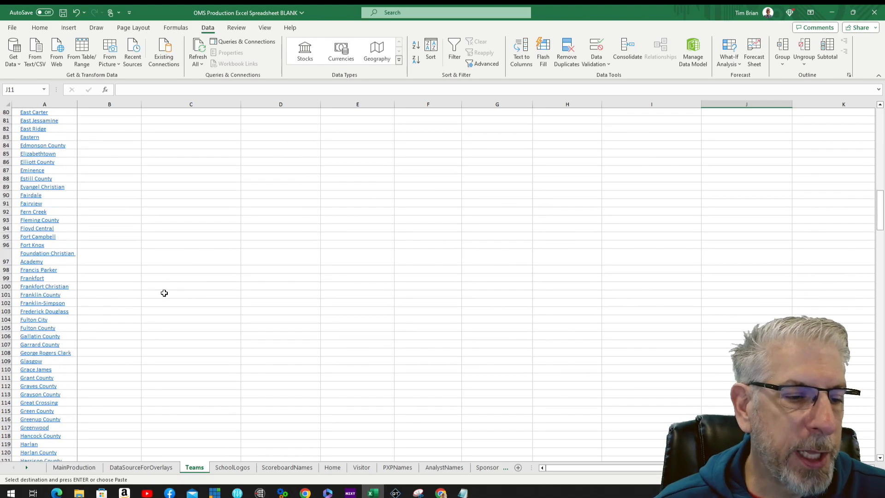
click(119, 363)
text(MALE)
key(Tab)
text(MALE BULLDOGS)
click(272, 360)
text(MAL)
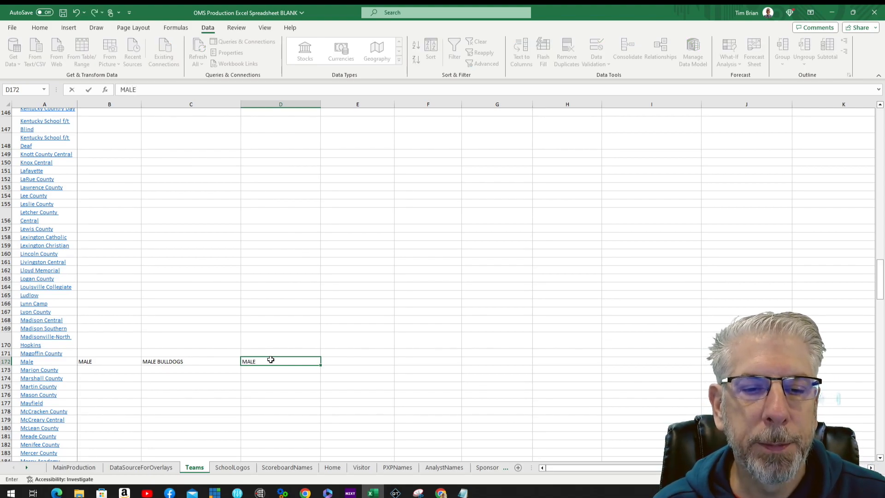
key(Tab)
text(BU)
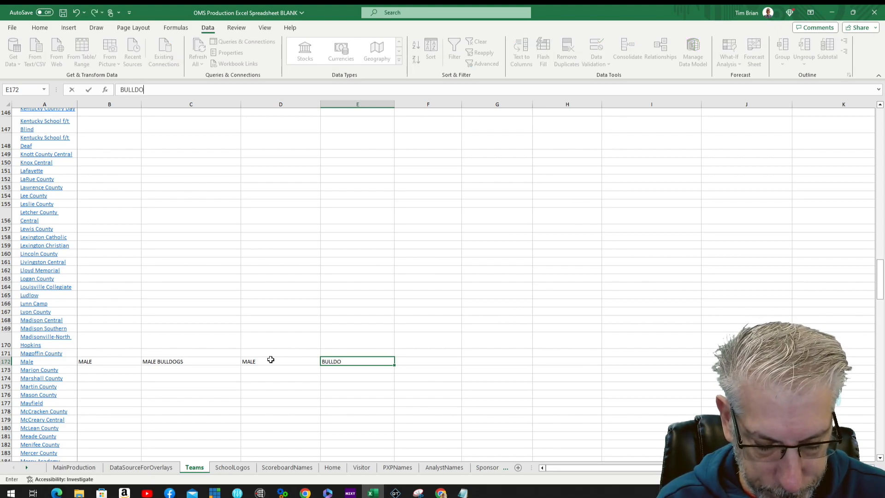
Step: Pick the Male_clipped_rev_2.png logo and the Plum (W3C) team colour for row 172
click(437, 362)
click(466, 361)
scroll(576, 406, up, 5)
click(563, 393)
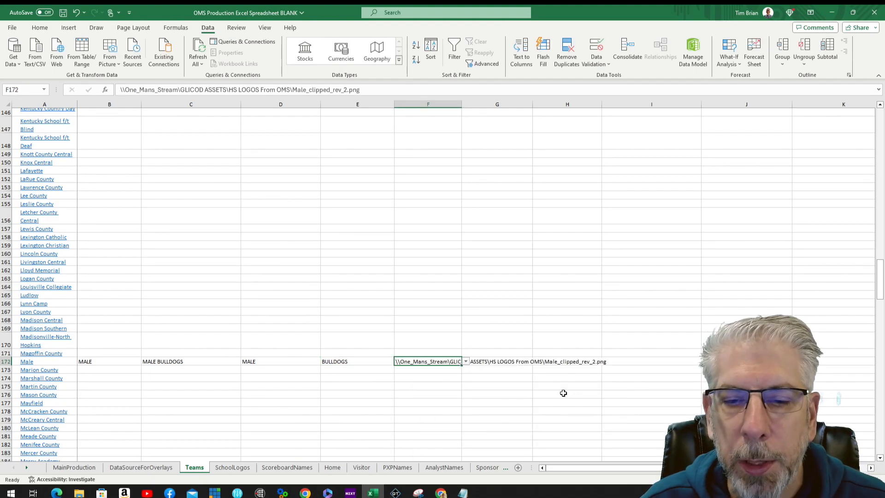
click(513, 361)
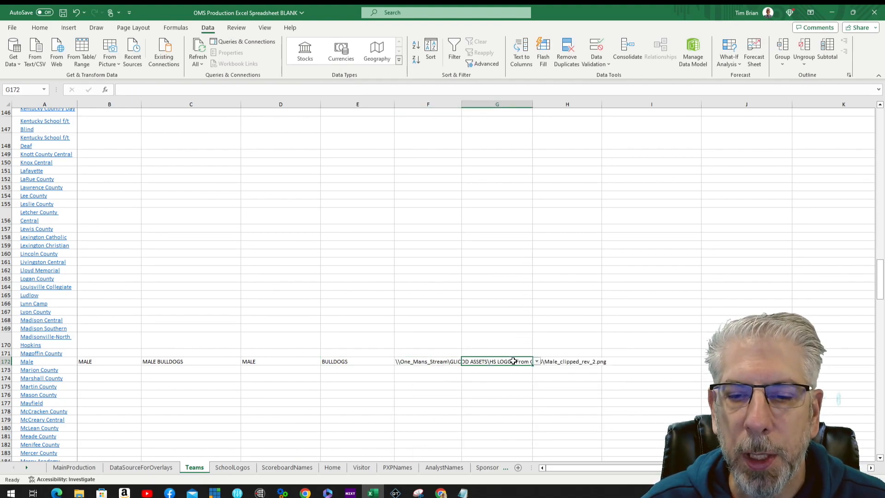
click(538, 362)
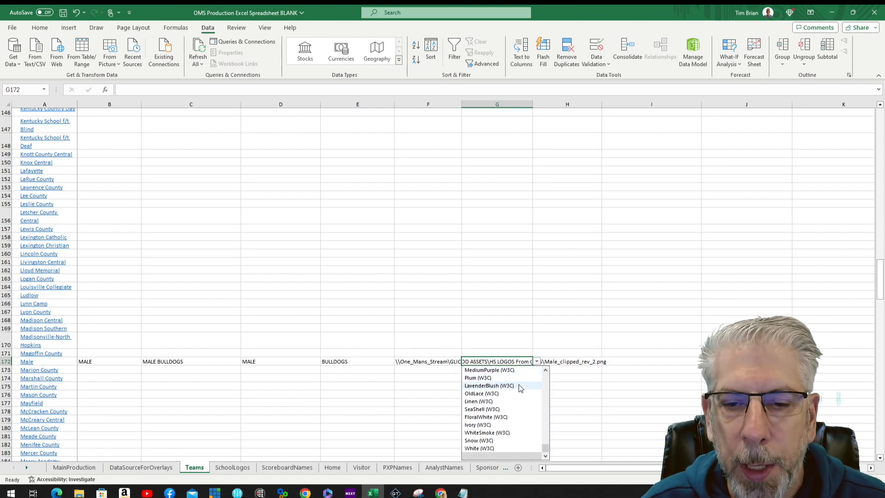
click(478, 378)
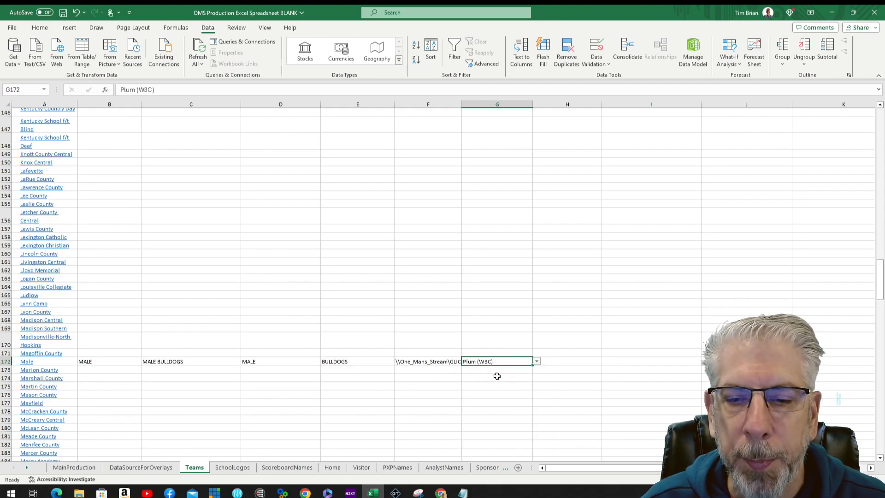
click(560, 359)
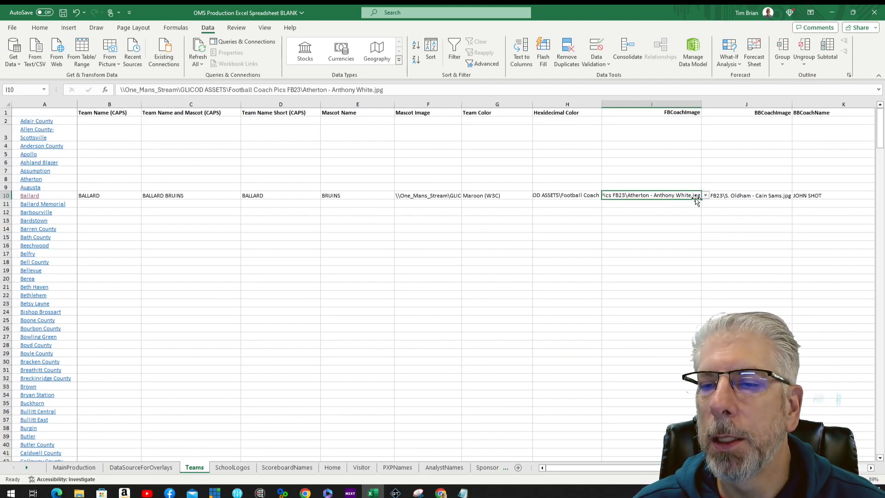
Step: Fill the football coach image path down column I and pick the Male coach image in I172
drag(701, 200, 706, 317)
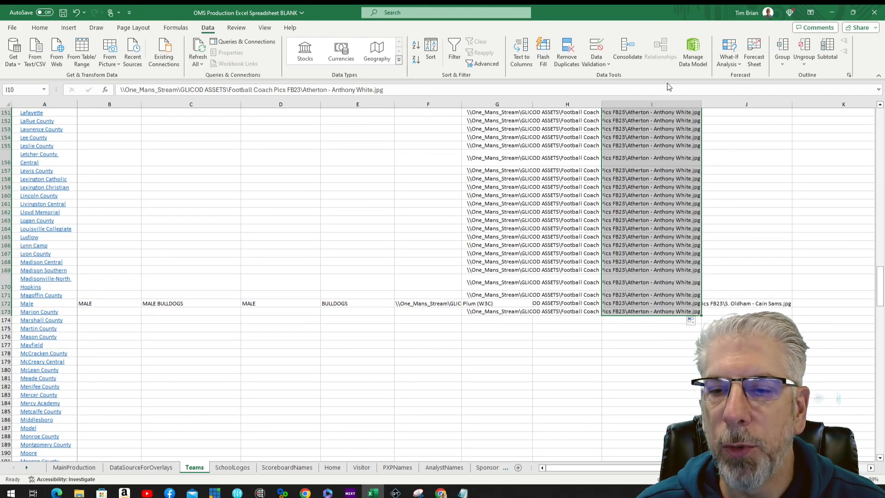
click(648, 335)
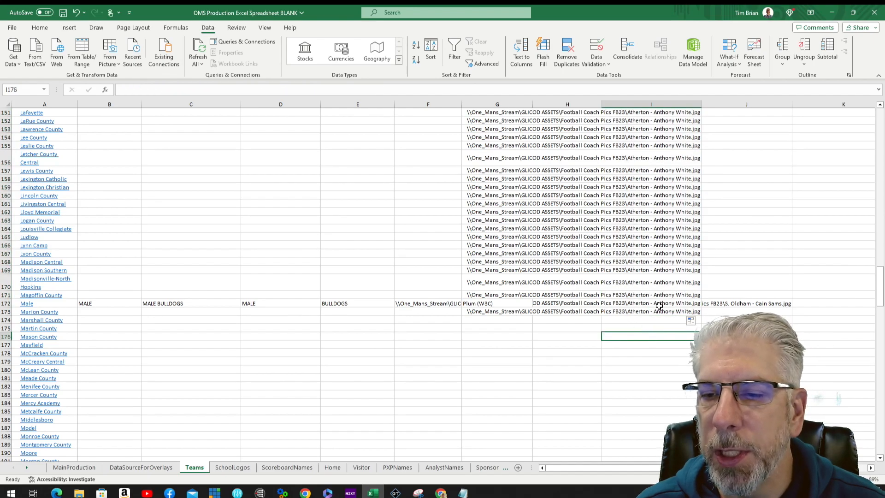
click(697, 302)
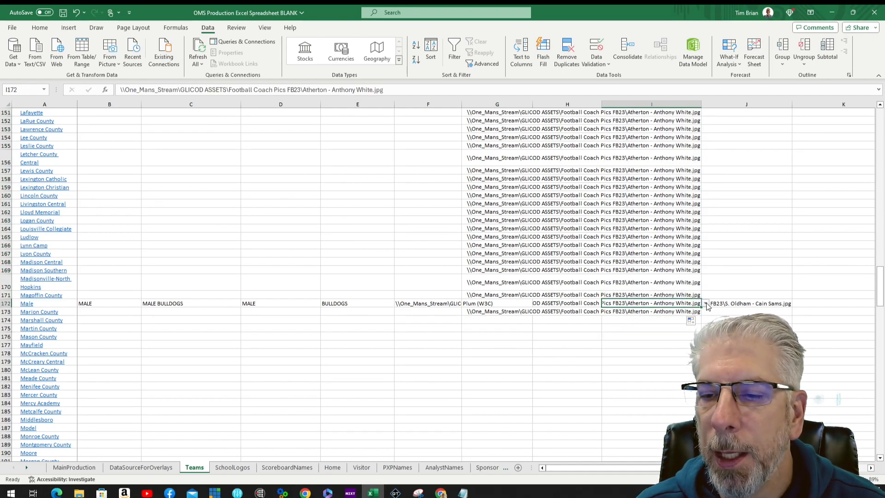
click(706, 304)
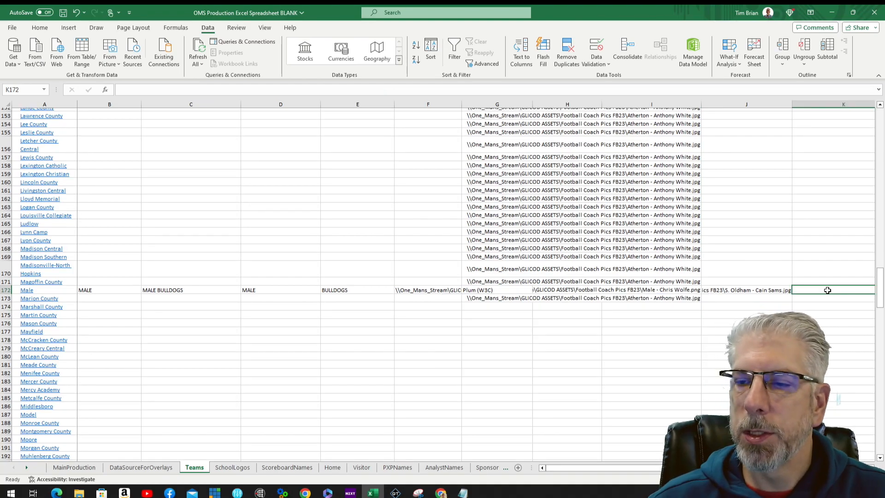
Step: Enter the Male team's two coach names in K172 and L172
text(COACH HAWORTH)
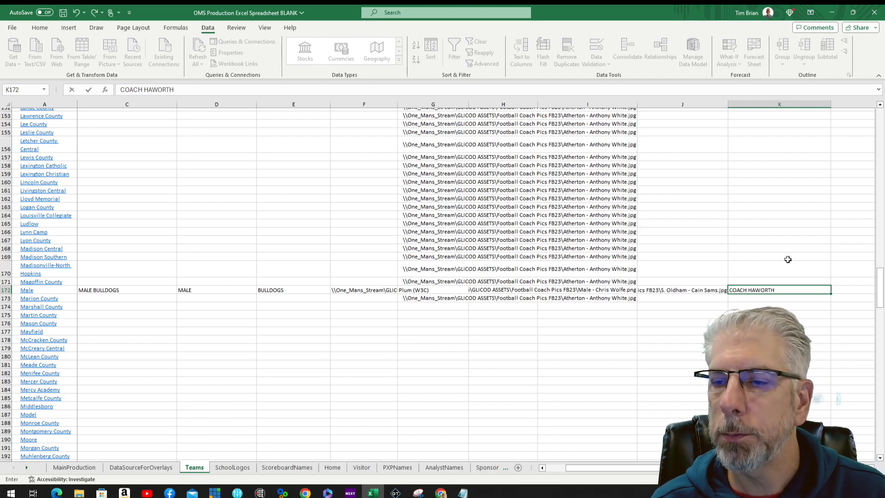
key(Tab)
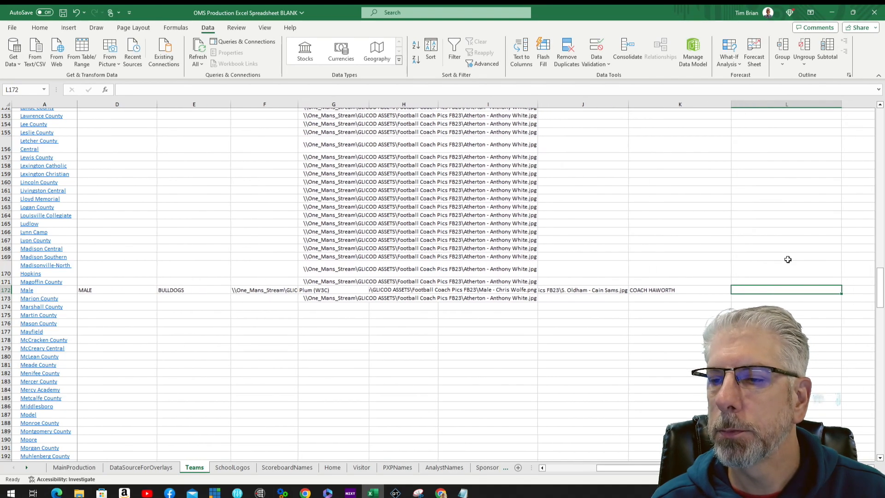
text(COACH WOLFE)
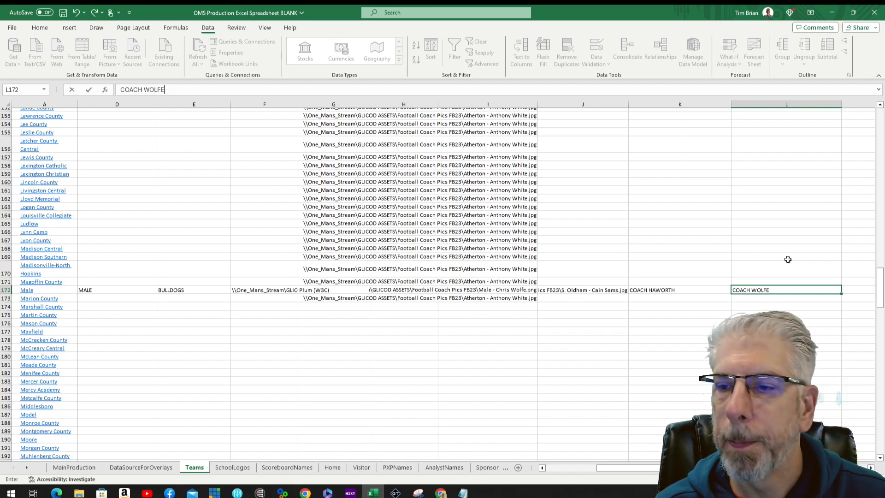
key(Tab)
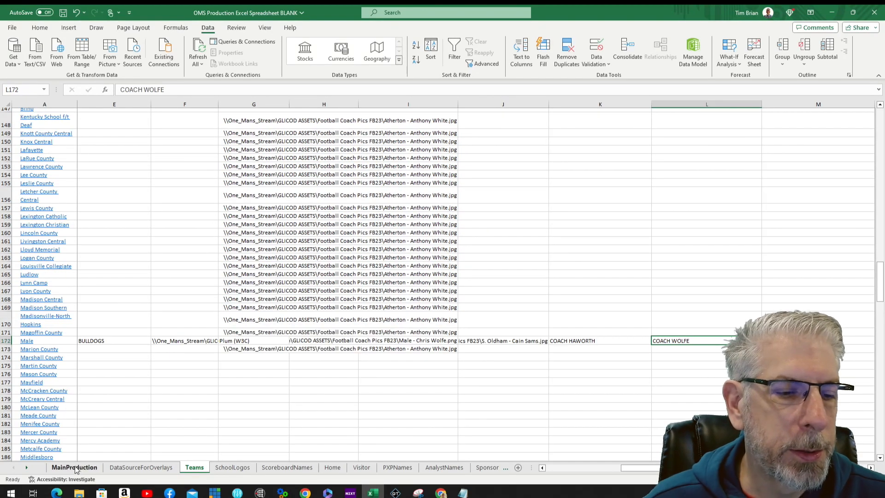
click(75, 467)
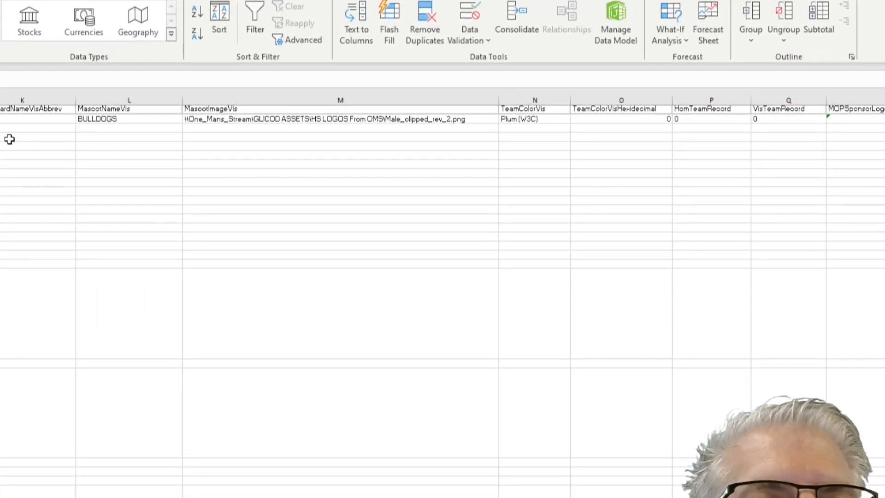
Step: Scroll the MainProduction sheet across and up to bring cell A33 into view
scroll(9, 139, left, 3)
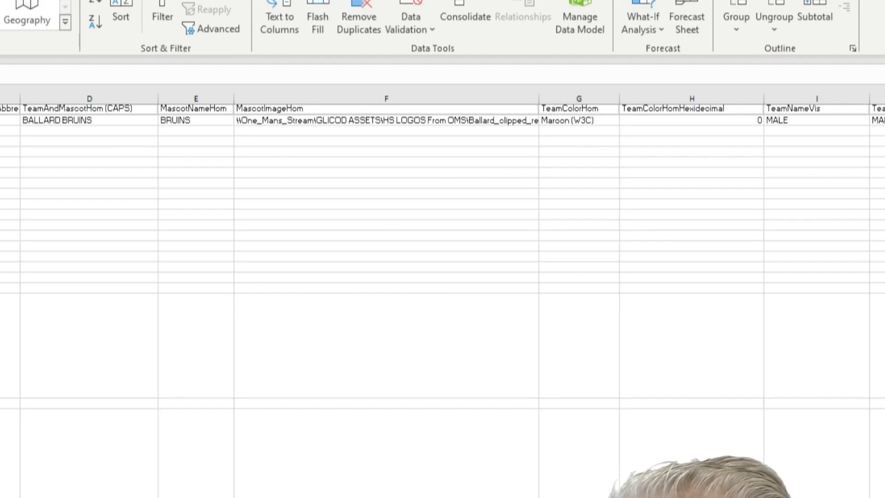
scroll(443, 295, right, 1)
scroll(443, 295, right, 5)
scroll(442, 295, right, 4)
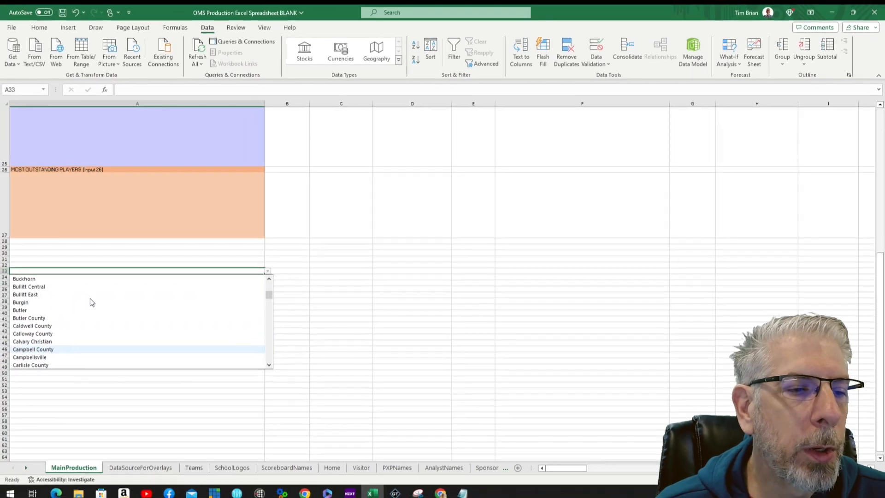
scroll(90, 302, up, 6)
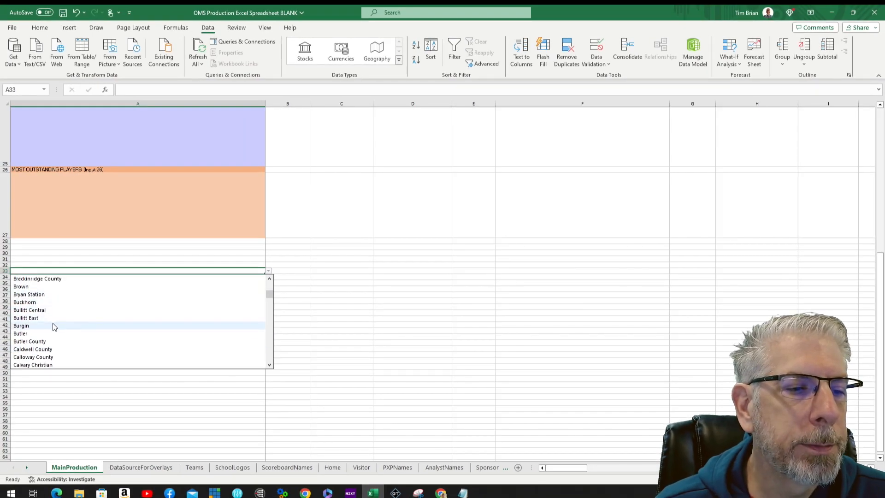
Step: Choose Ballard from the dropdown list in MainProduction cell A33
click(51, 295)
key(Tab)
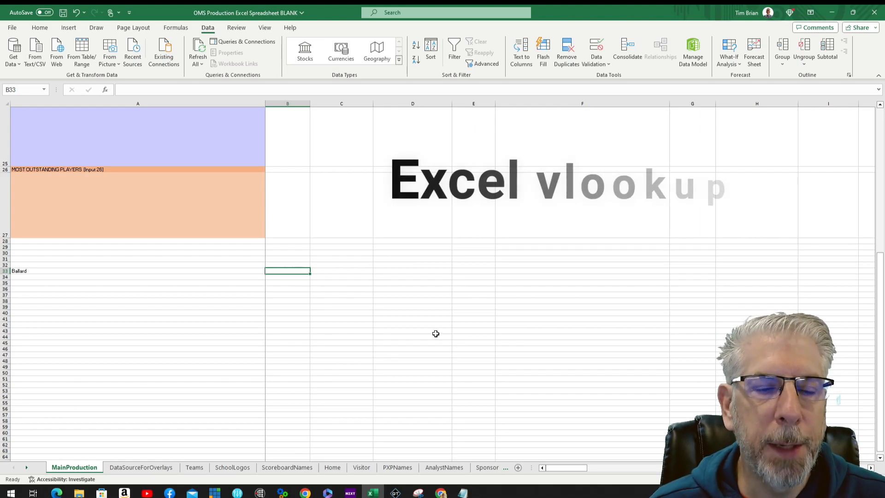
scroll(86, 289, up, 8)
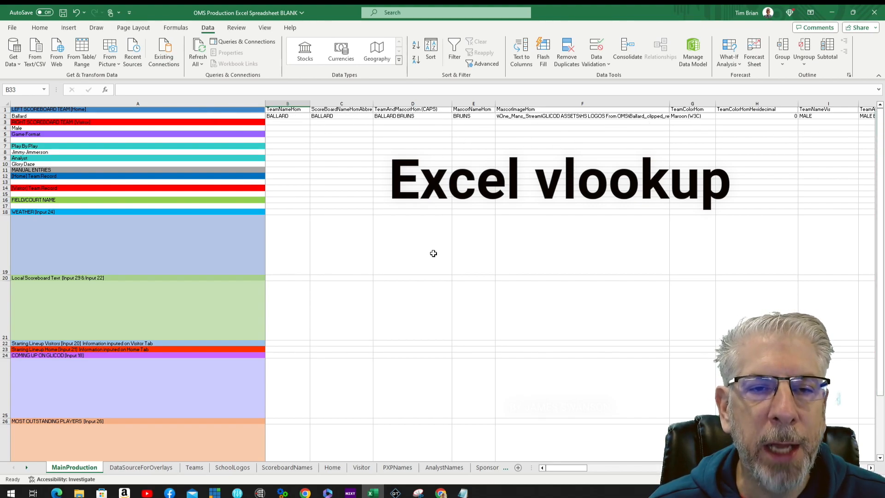
scroll(454, 258, down, 3)
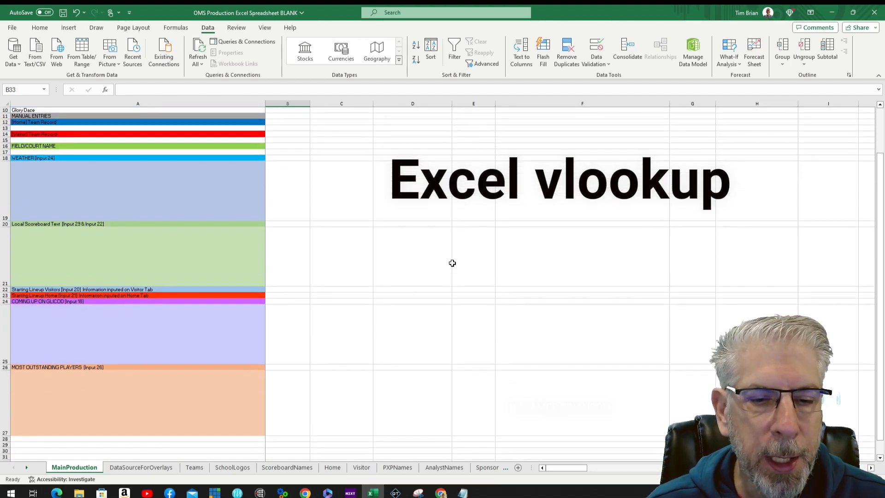
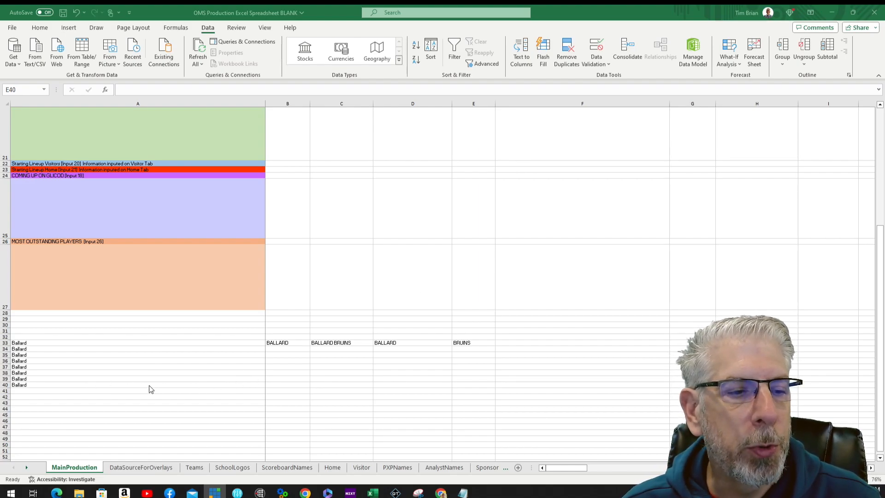
Step: Select cell A40 holding the Ballard entry
click(116, 387)
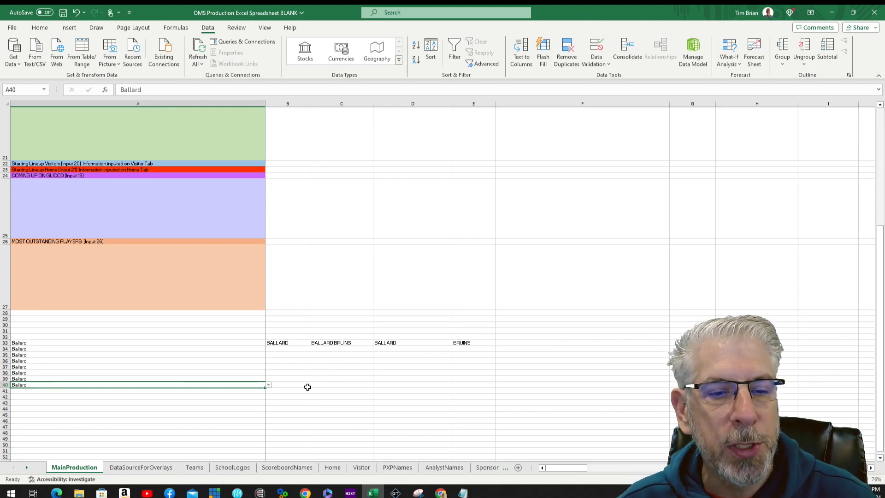
Step: Start a VLOOKUP in B40 with A40 as the lookup value
click(279, 386)
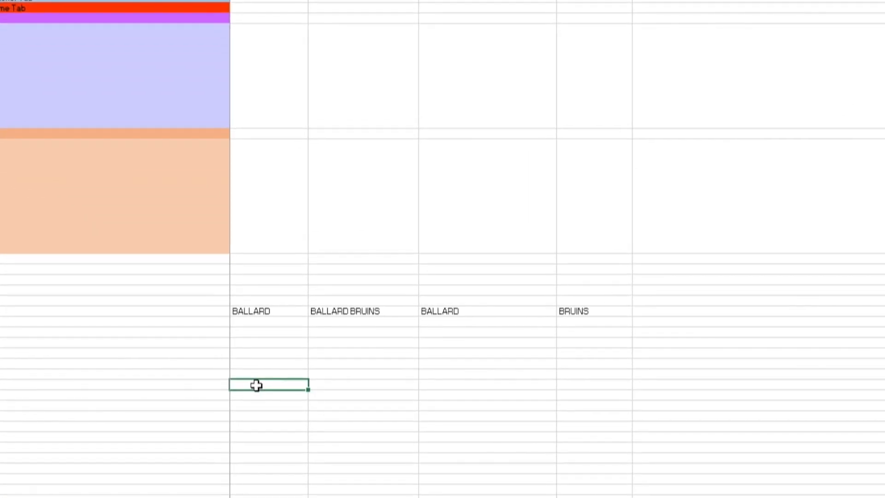
text(=vlook)
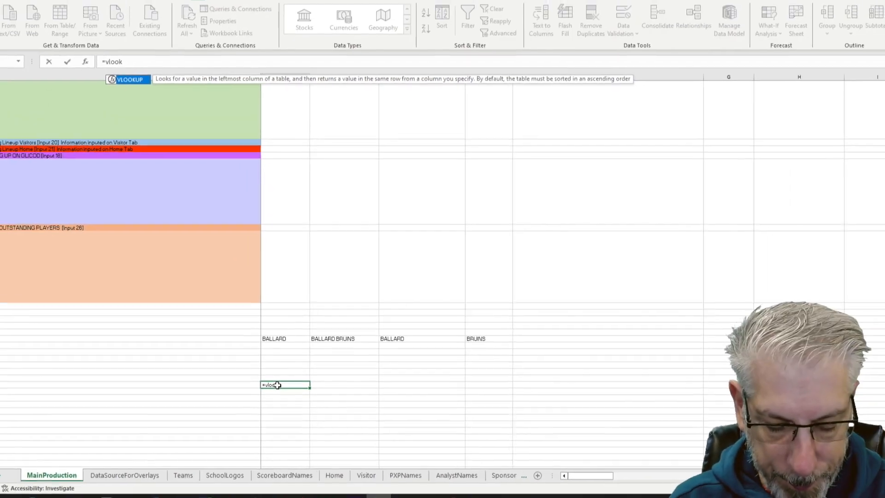
text(u)
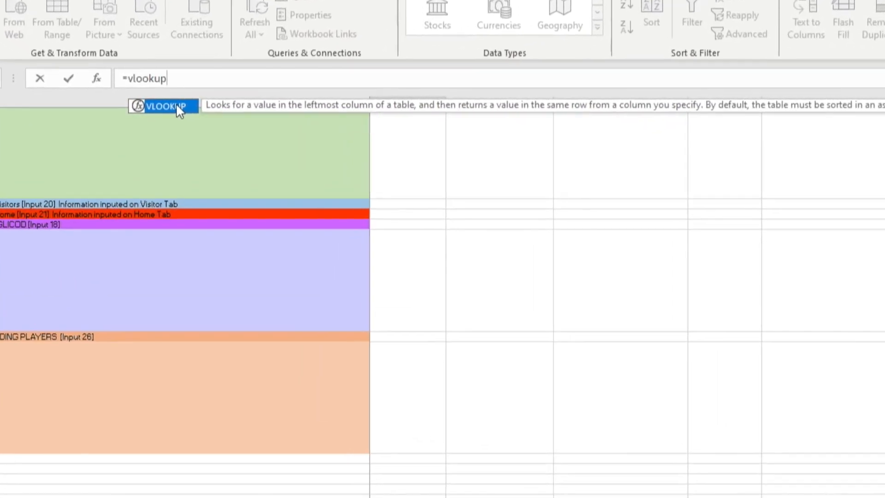
text(p)
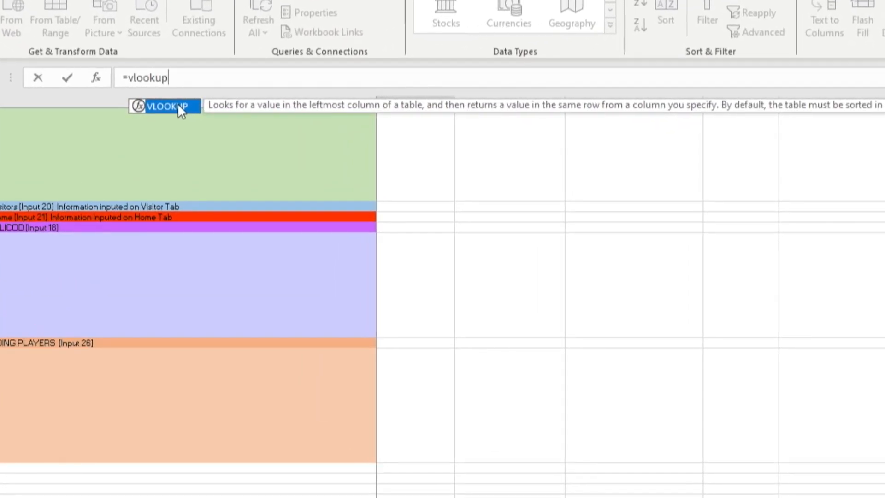
double_click(178, 107)
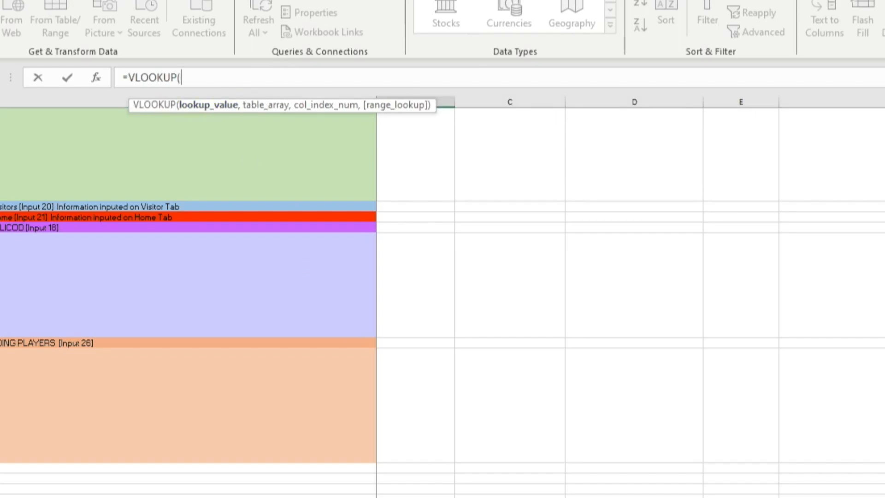
click(275, 431)
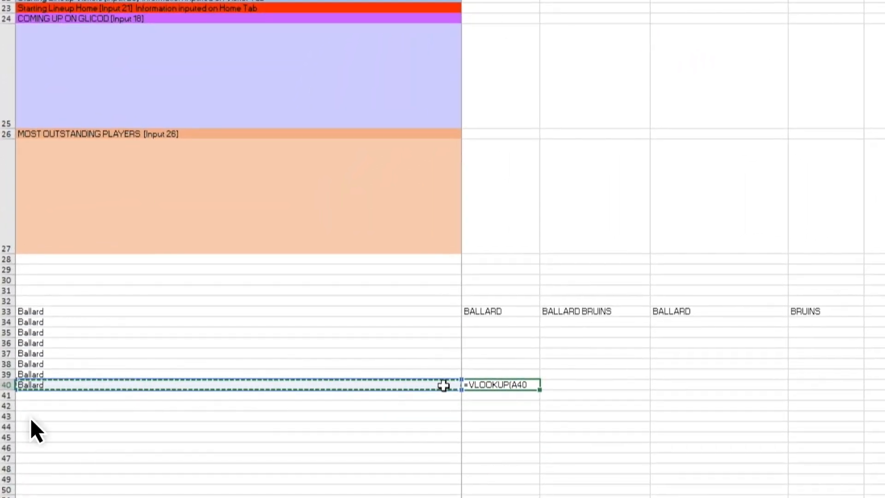
text(,)
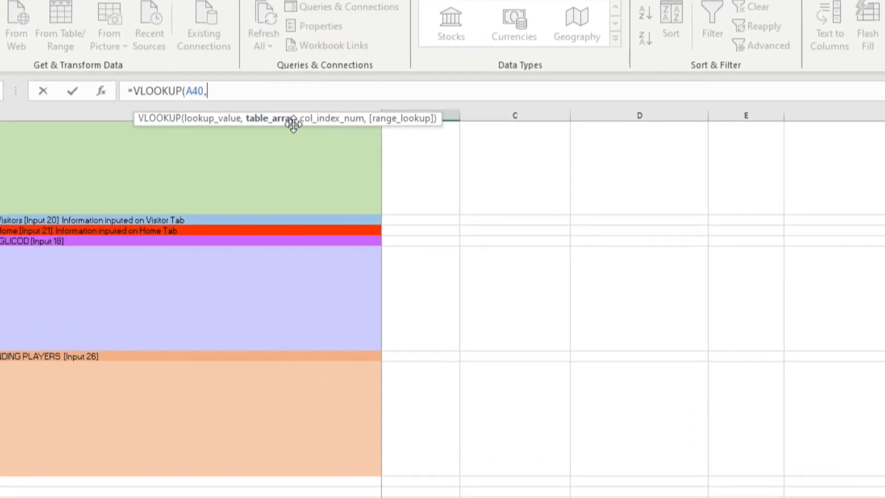
Step: Finish it against Teams!A2:K299, column 2, FALSE, so B40 returns BALLARD
click(194, 467)
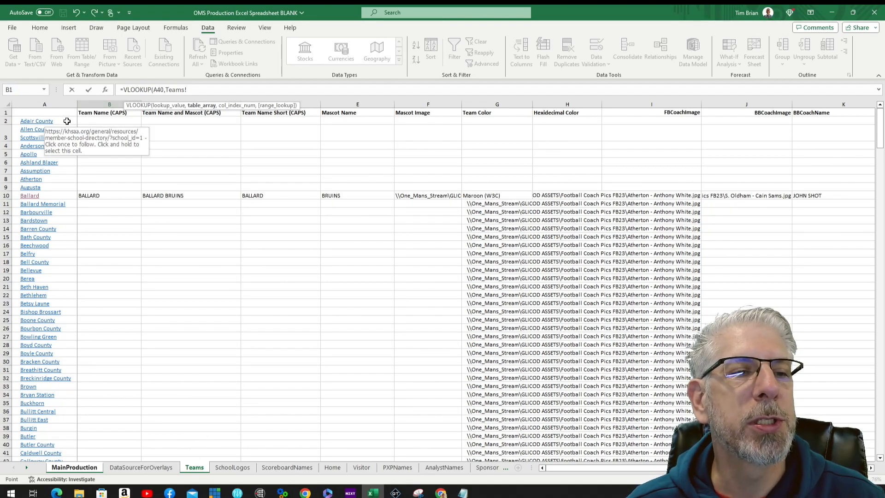
click(69, 121)
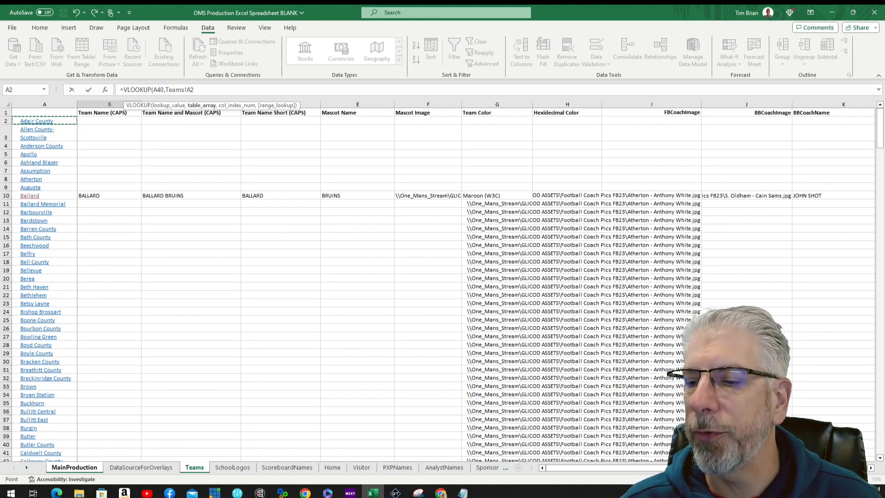
drag(880, 460, 880, 459)
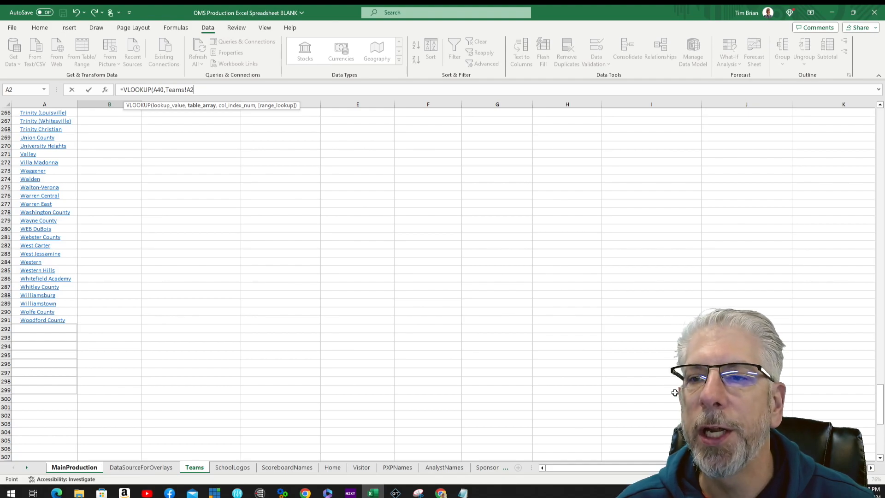
shift+click(823, 383)
shift+click(823, 389)
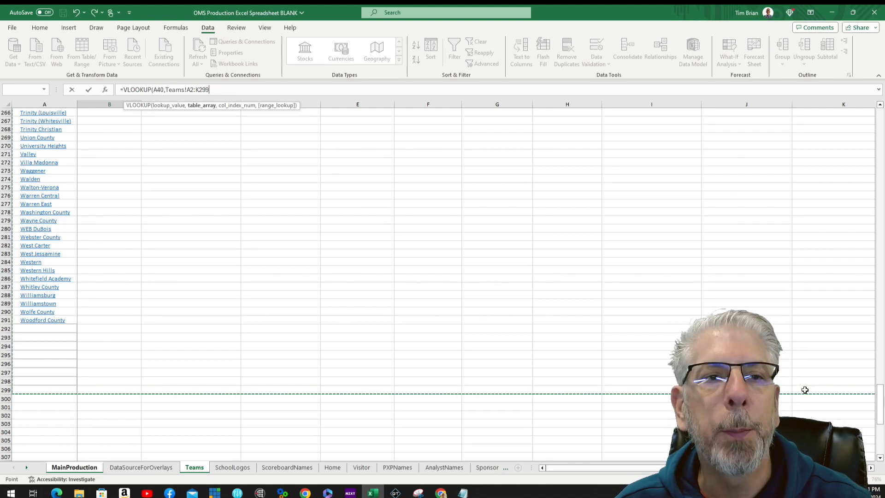
text(,2)
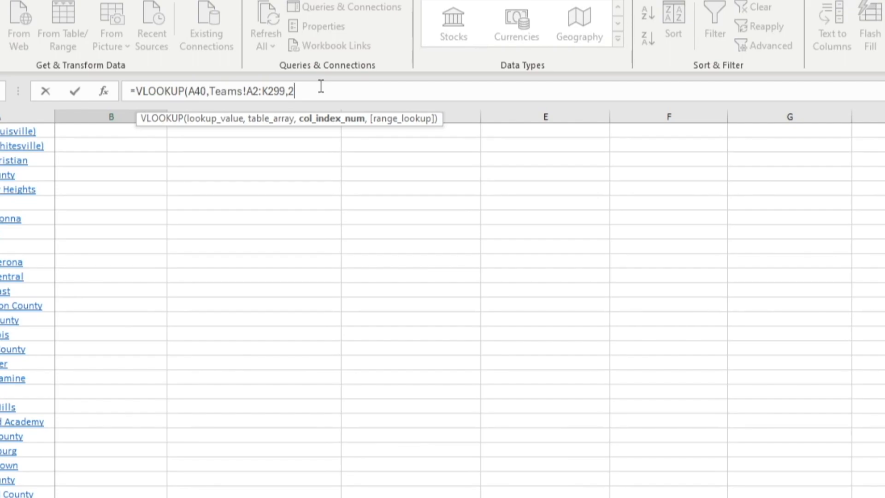
text(,)
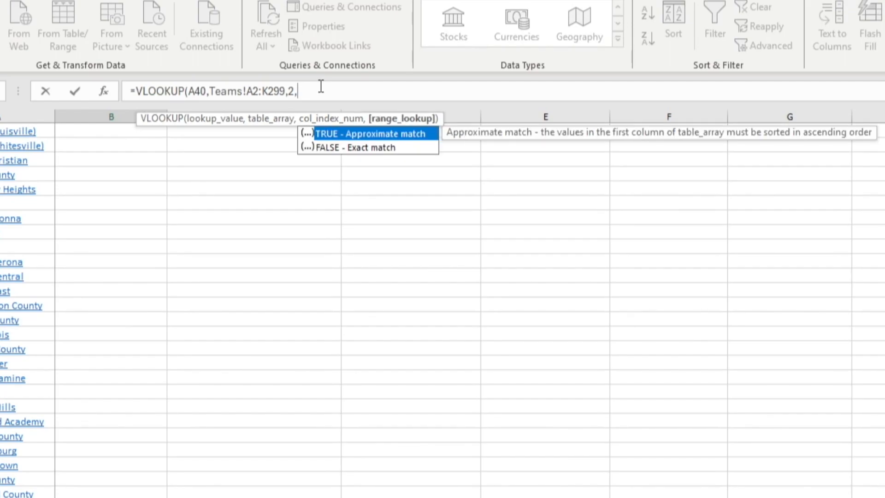
text(false)
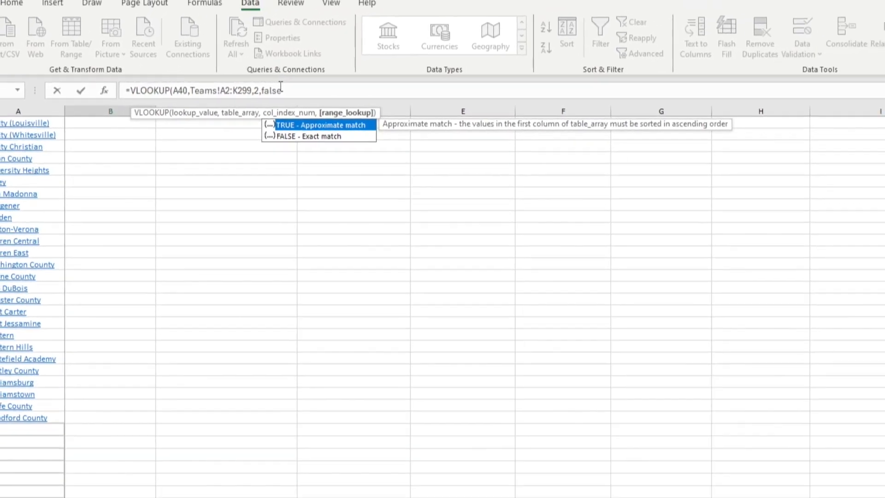
key(Return)
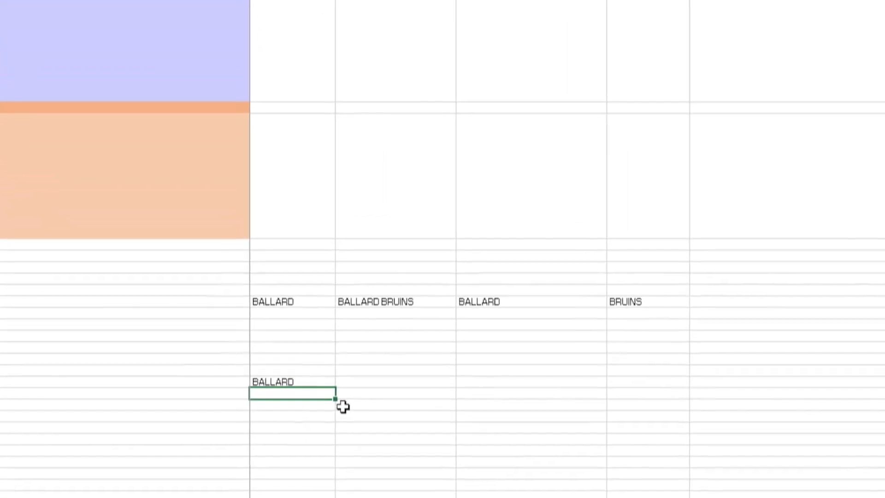
click(316, 382)
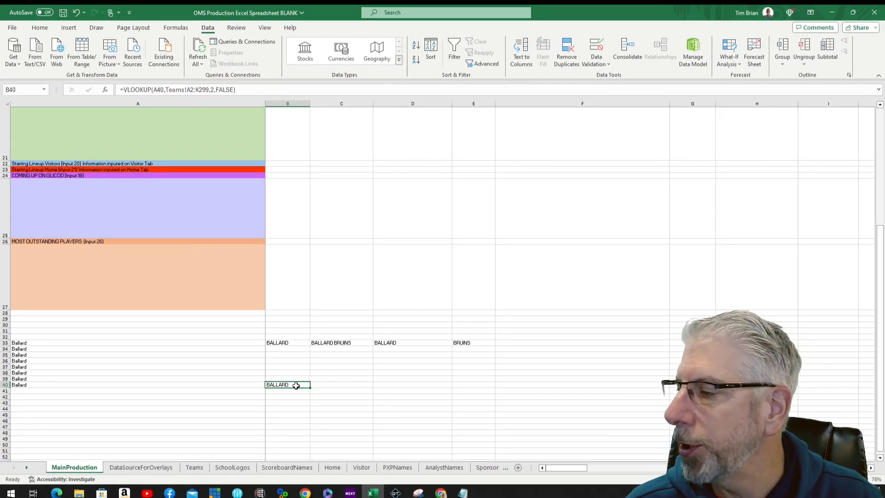
Step: Begin a new VLOOKUP formula in cell C40
click(338, 385)
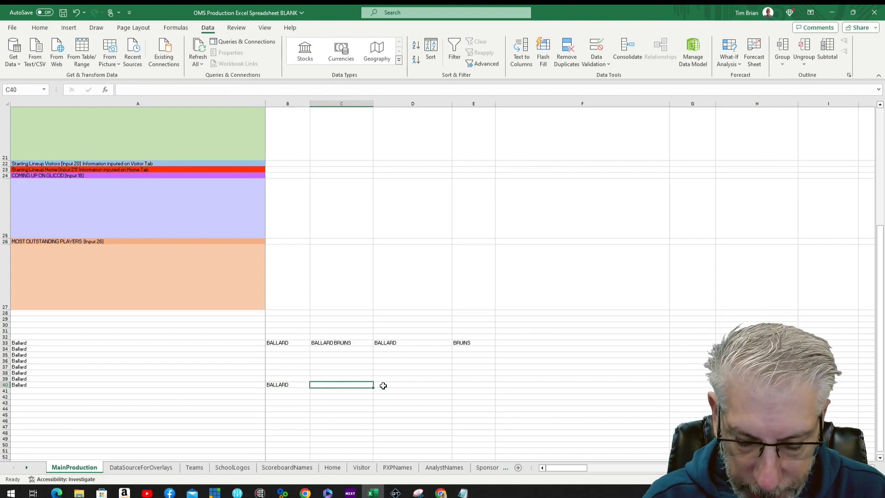
text(=vlookup)
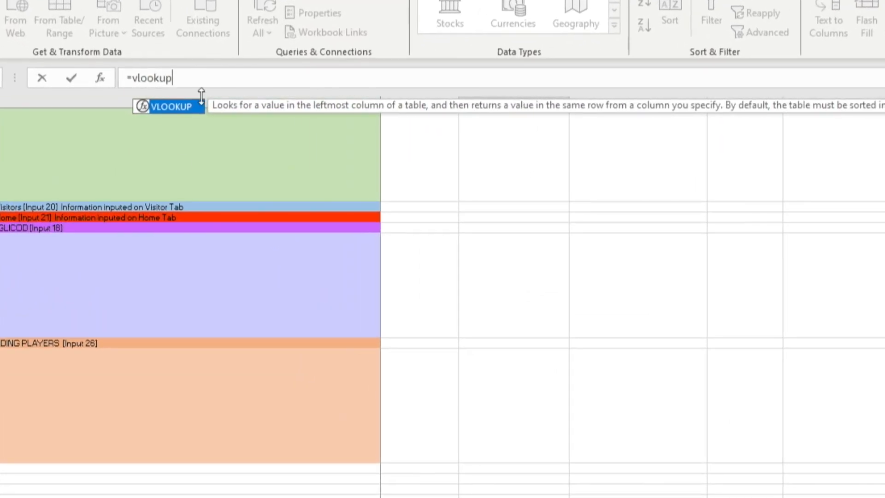
double_click(179, 106)
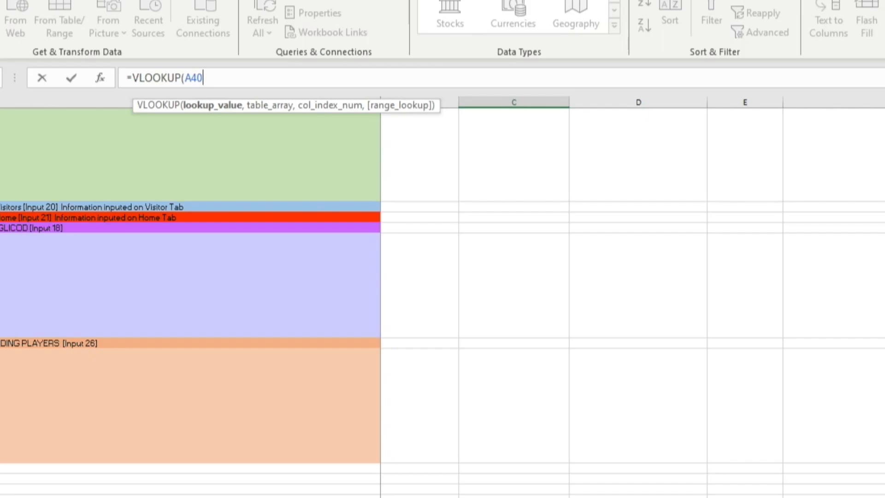
text(,)
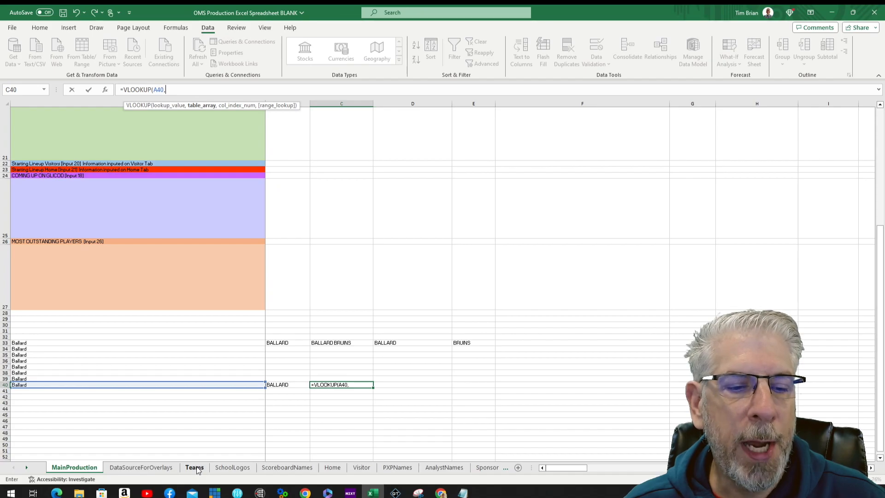
Step: Point it at the Teams!A2:K299 table with column 3 and false for exact match
click(194, 467)
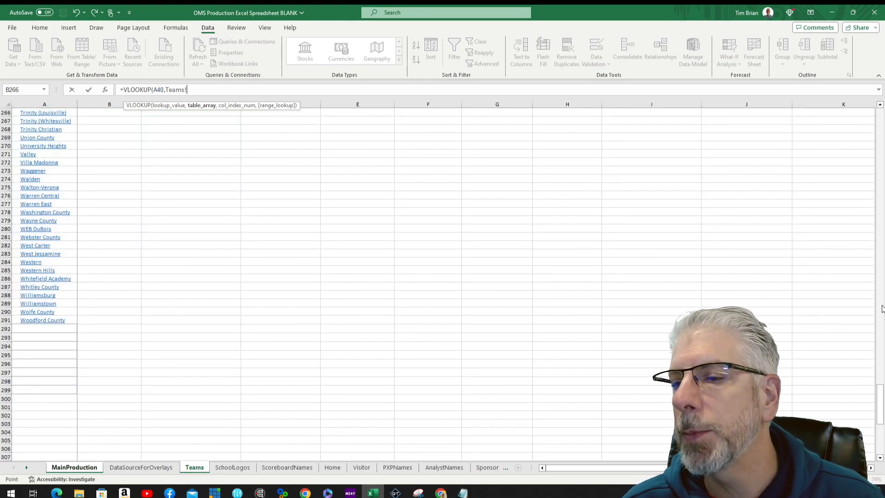
scroll(872, 217, up, 20)
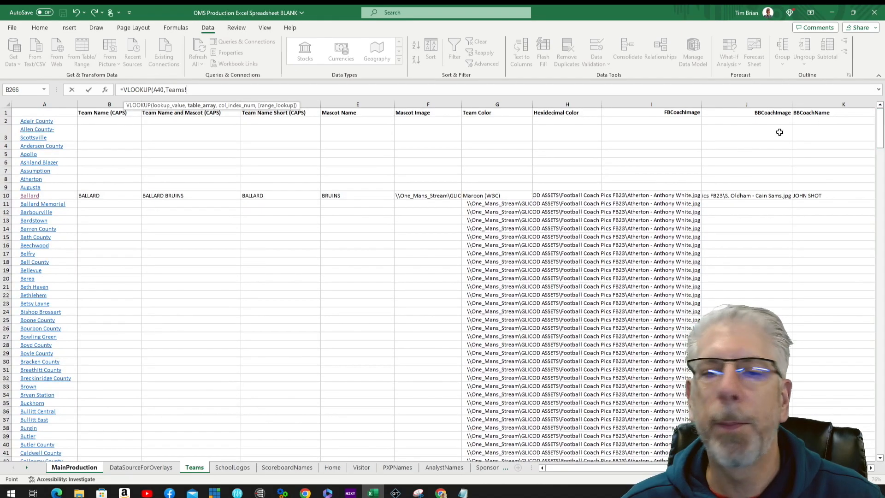
click(66, 121)
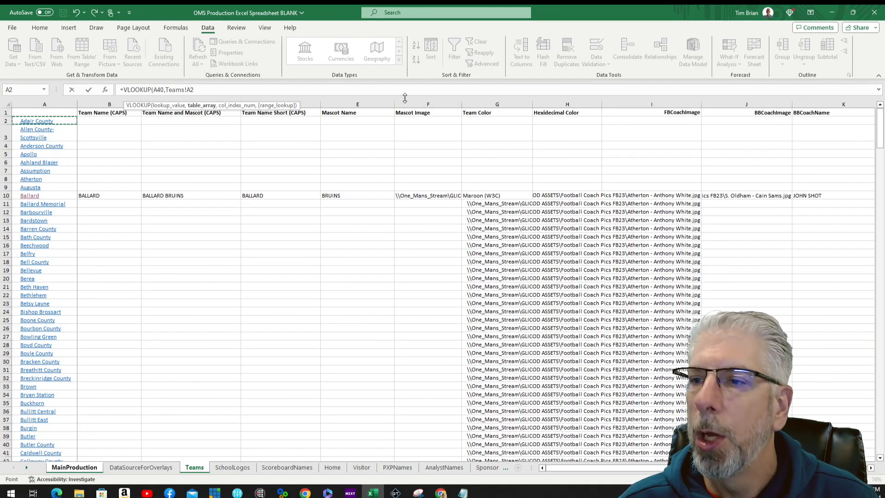
scroll(880, 460, down, 7)
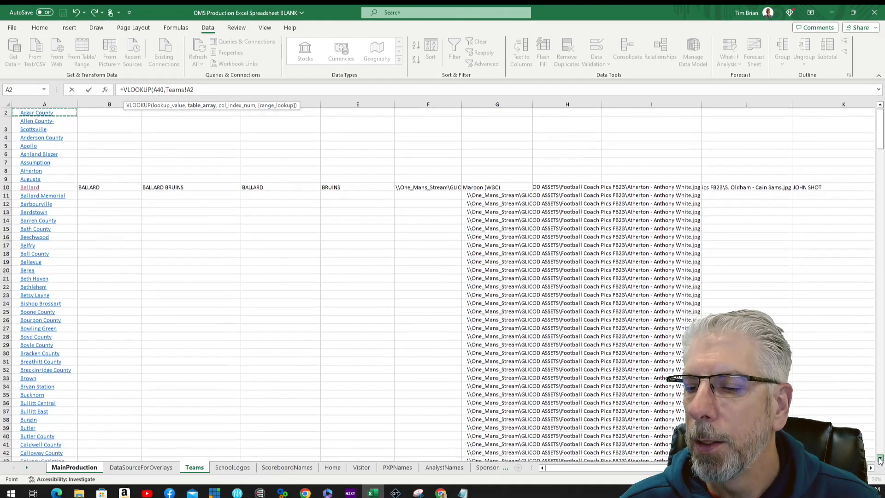
scroll(880, 459, down, 20)
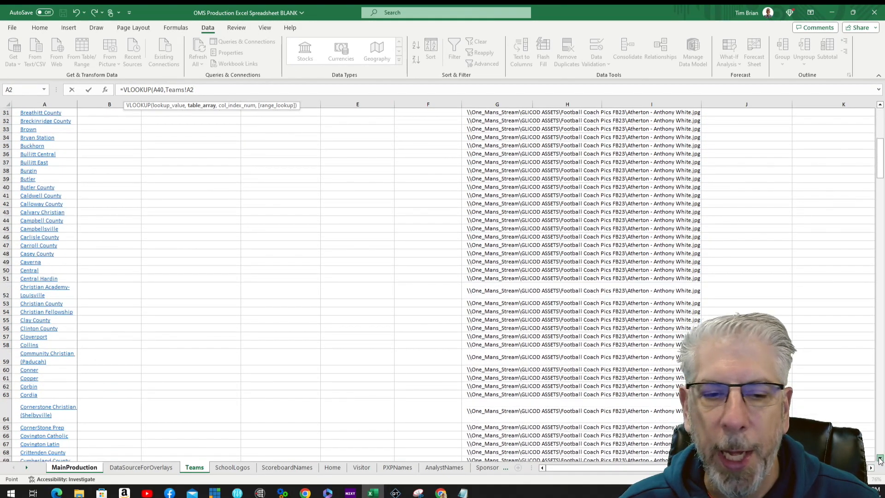
scroll(880, 459, down, 11)
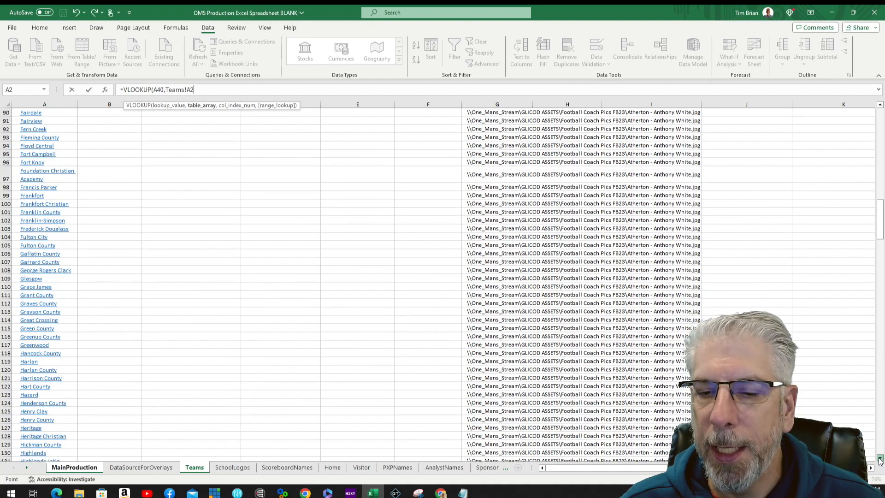
click(881, 448)
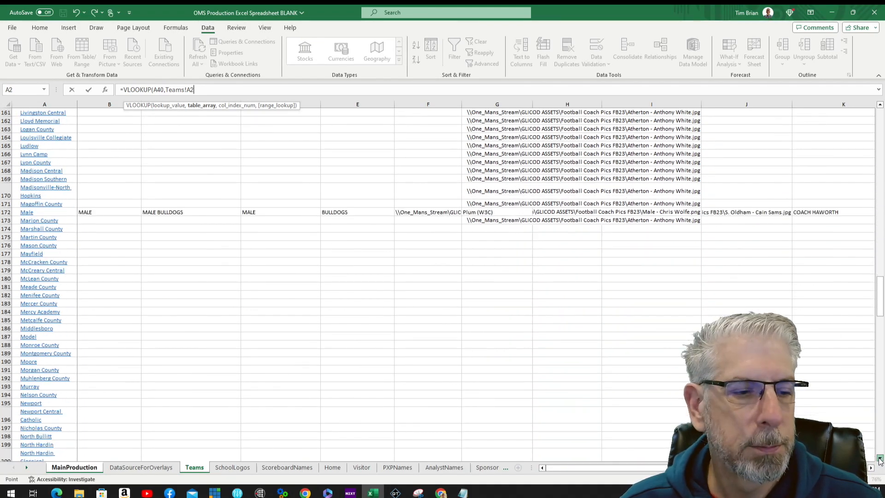
scroll(655, 247, up, 9)
shift+click(821, 351)
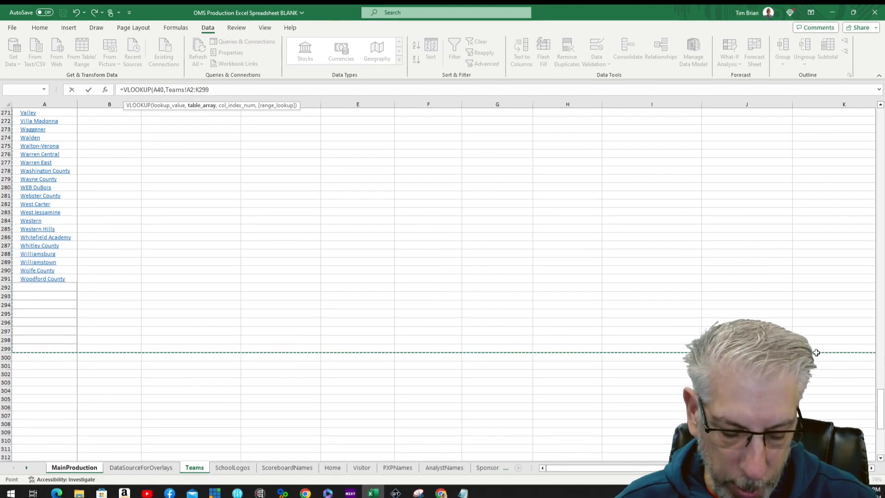
text(,)
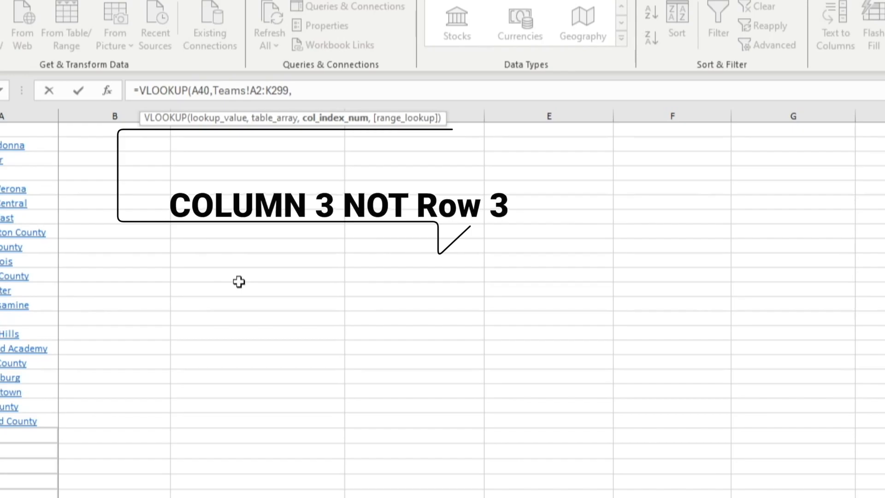
text(3)
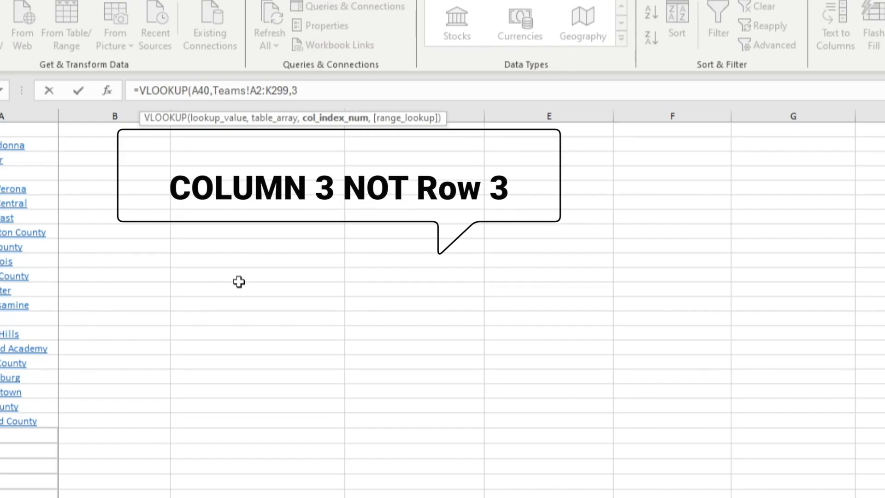
text(,false)
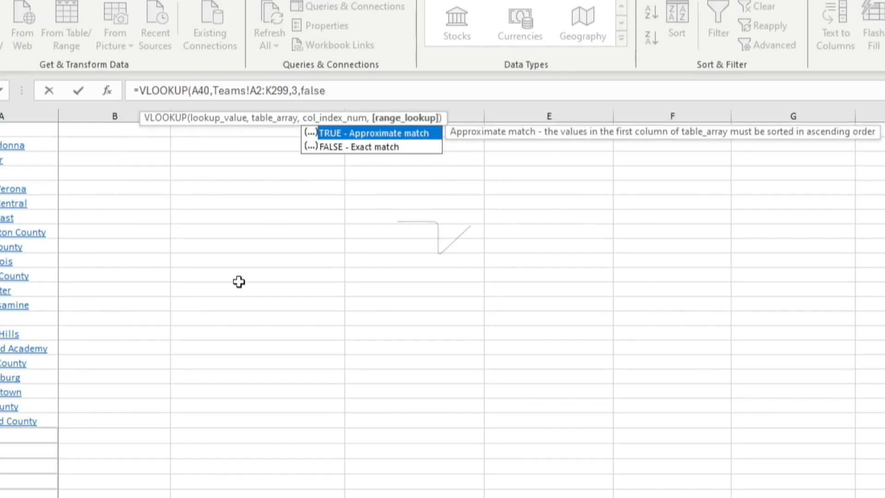
key(Return)
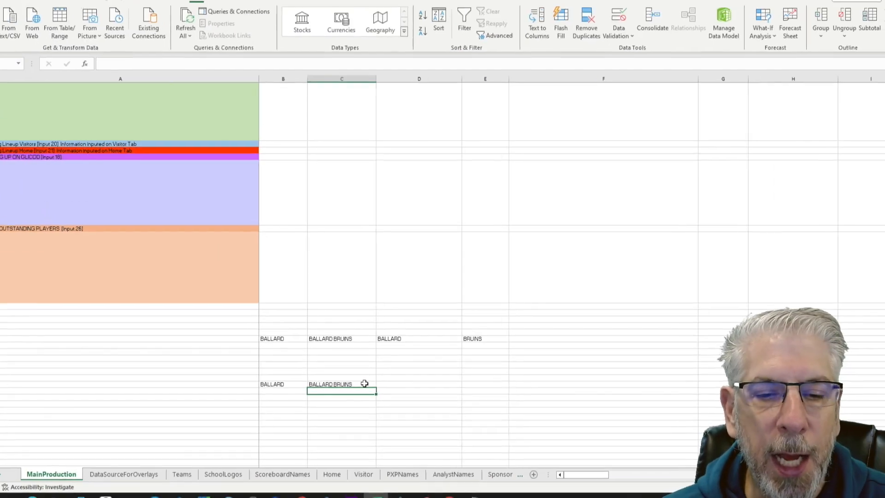
Step: Fill C40's lookup formula one cell right into D40
click(375, 380)
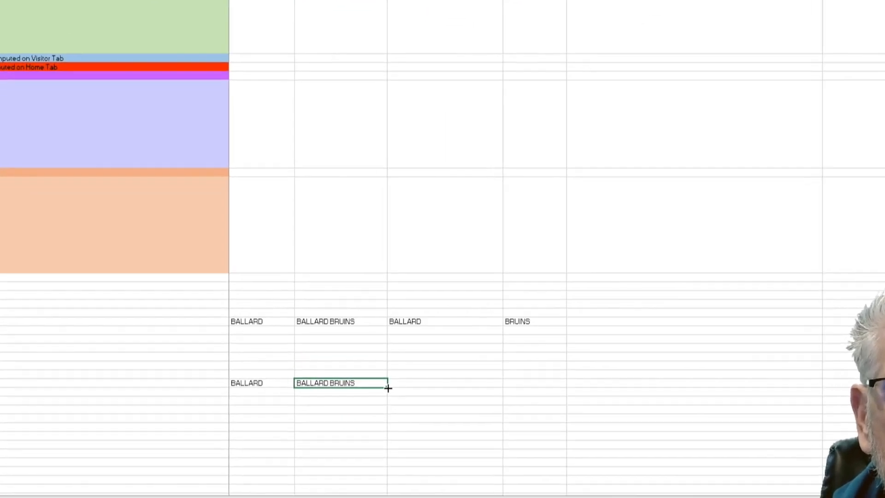
click(432, 388)
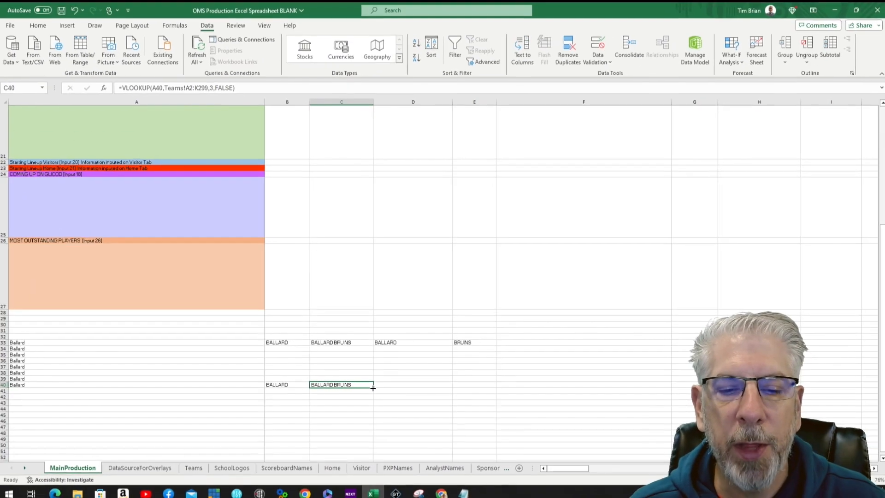
drag(389, 389, 473, 391)
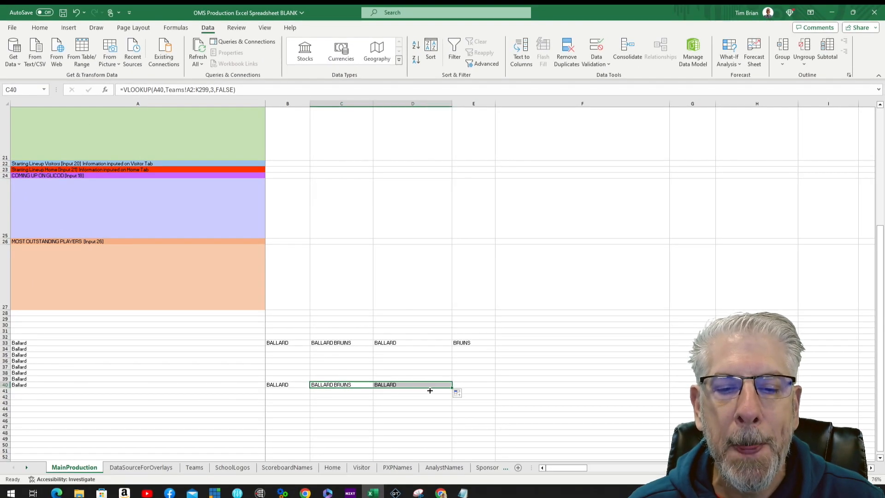
Step: Correct D40's lookup value reference from B40 back to A40
click(419, 385)
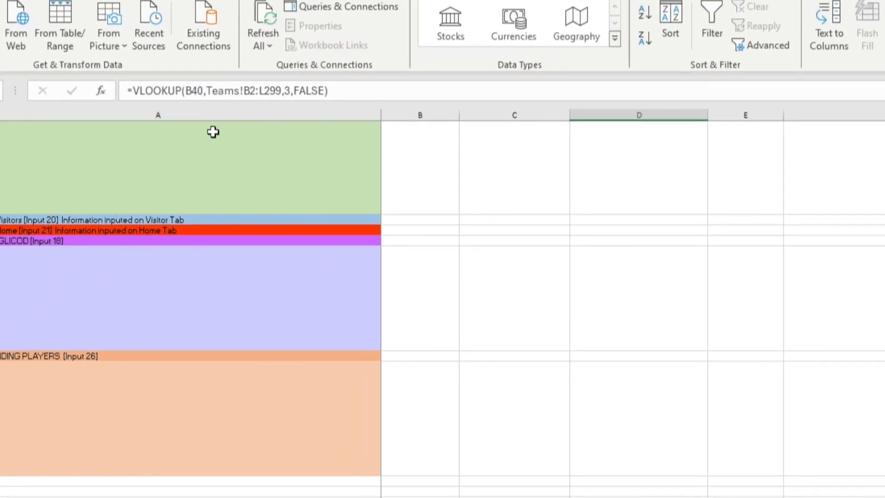
click(195, 91)
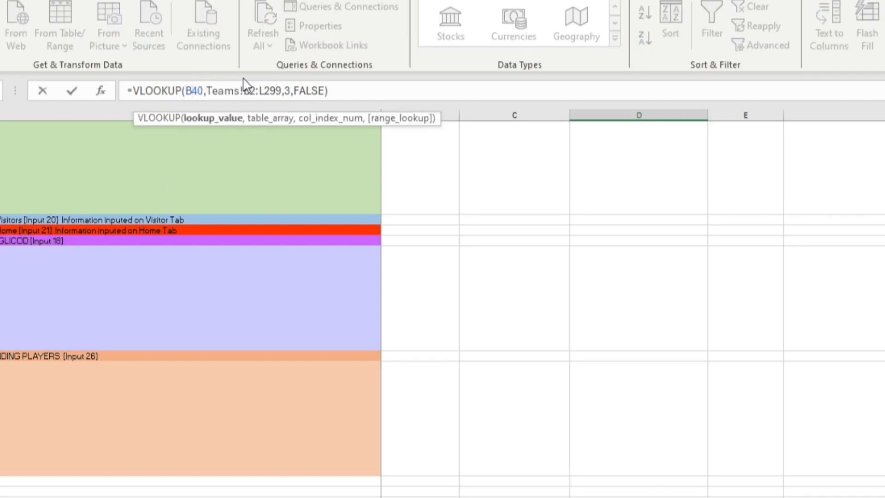
key(BackSpace)
text(A)
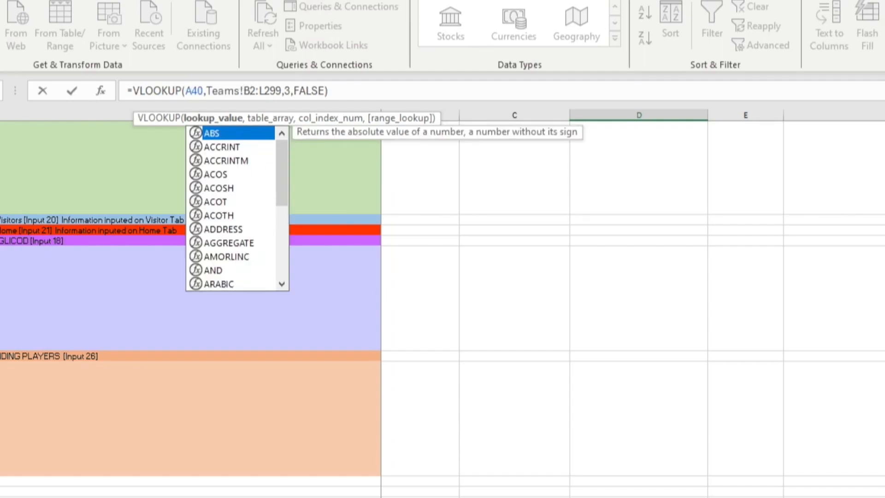
key(Return)
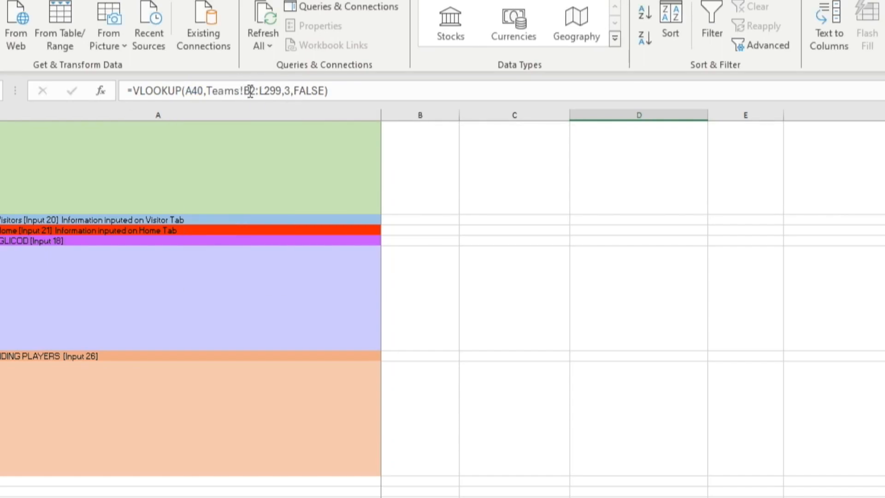
Step: Fix D40's table range to A2:K299 and column index to 4
click(250, 91)
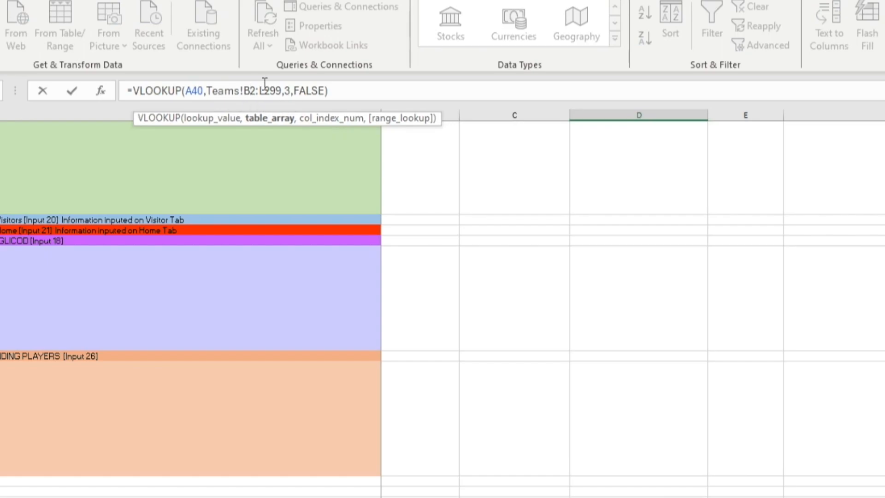
key(BackSpace)
text(A)
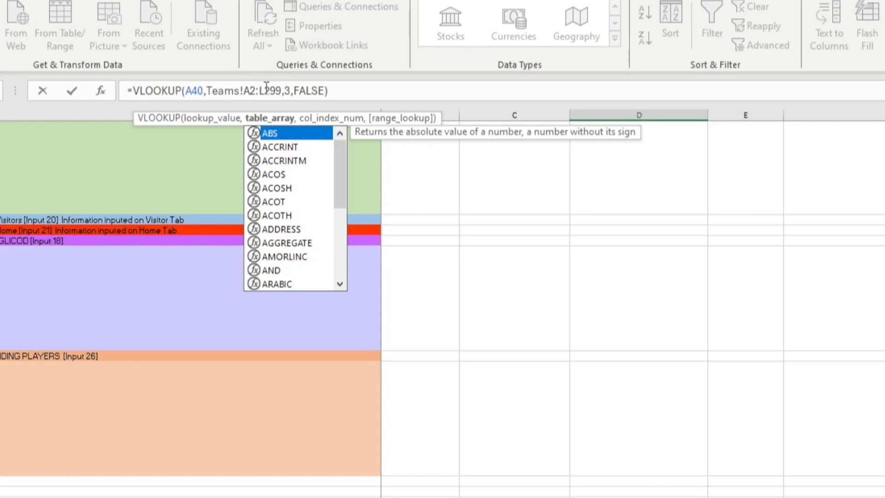
click(266, 90)
key(BackSpace)
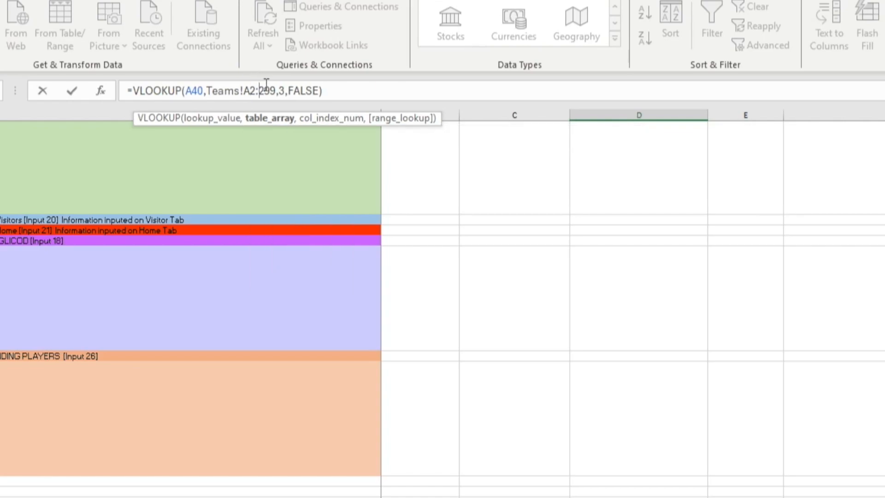
text(K)
click(292, 91)
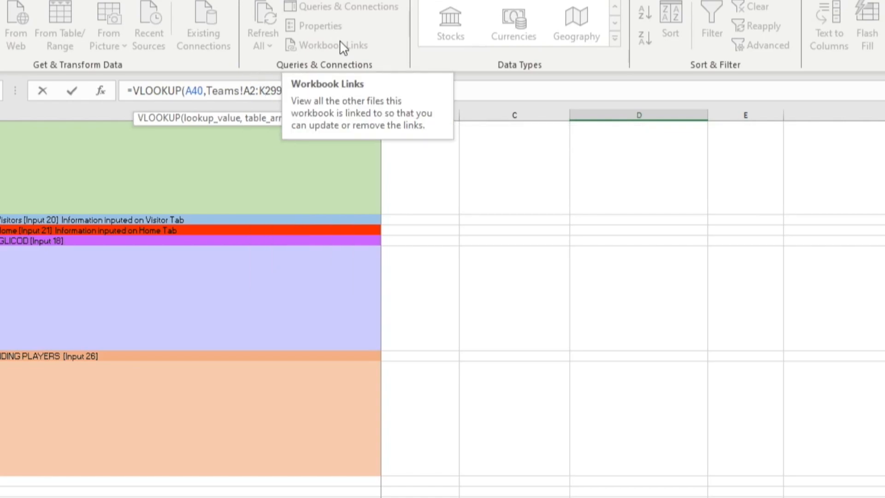
key(BackSpace)
text(4,FALSE)
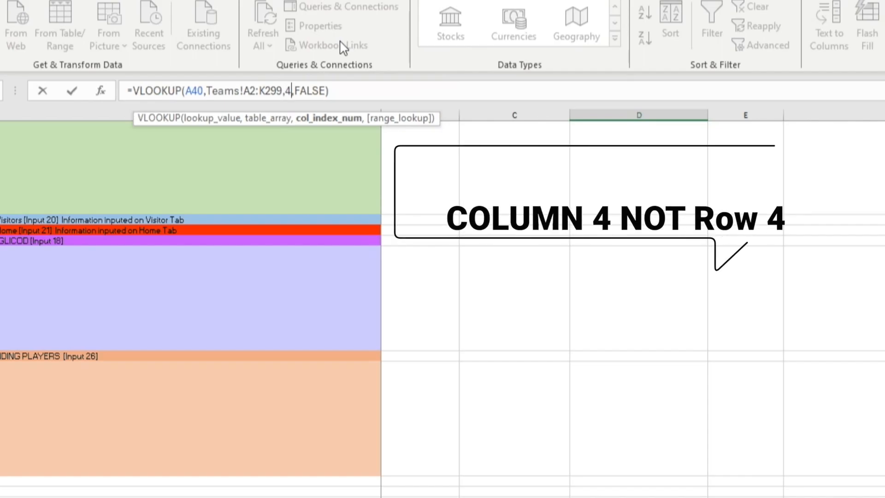
click(343, 93)
key(Return)
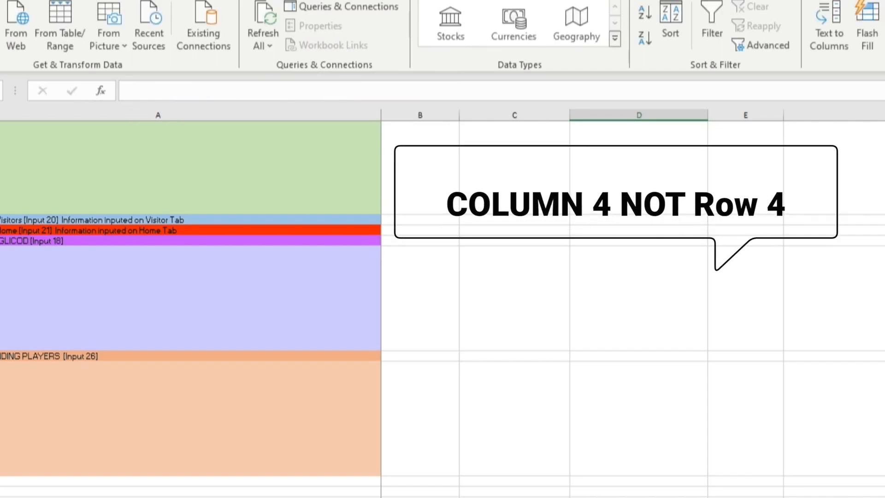
click(480, 468)
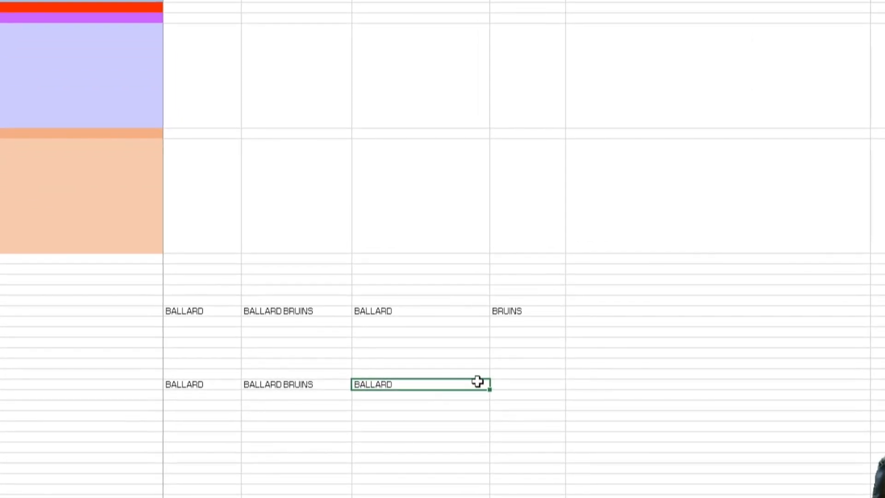
Step: Enter =VLOOKUP(A2,Teams!A2:K299,5,false) in E40 to pull the mascot
click(525, 386)
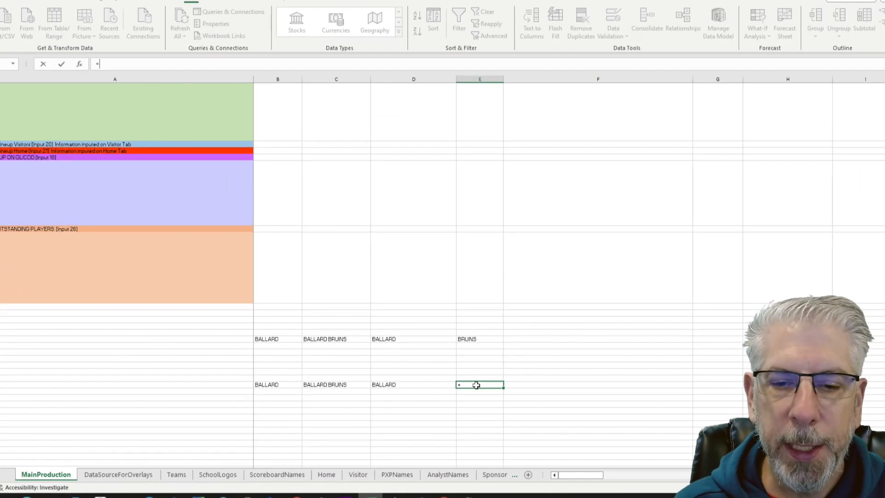
text(=vloo)
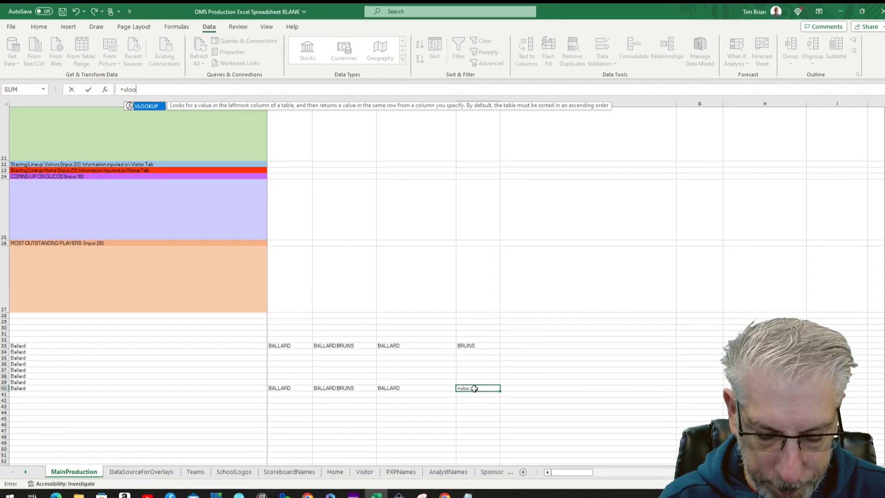
text(kup)
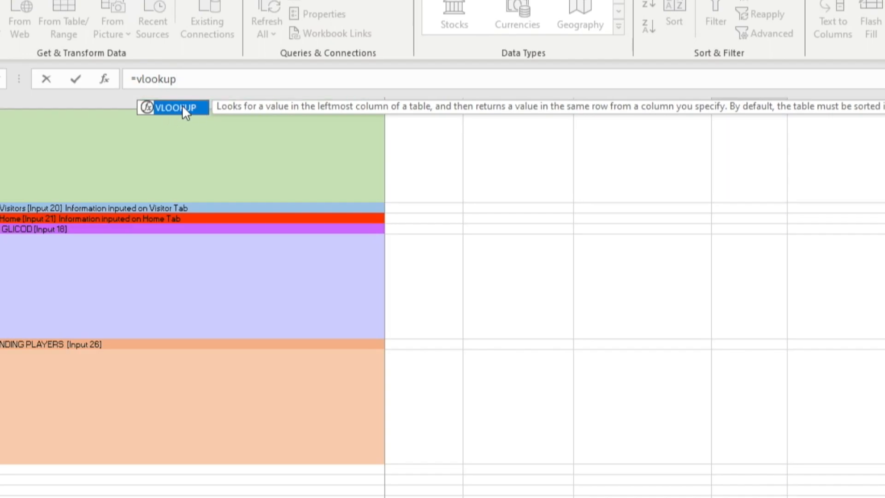
double_click(182, 106)
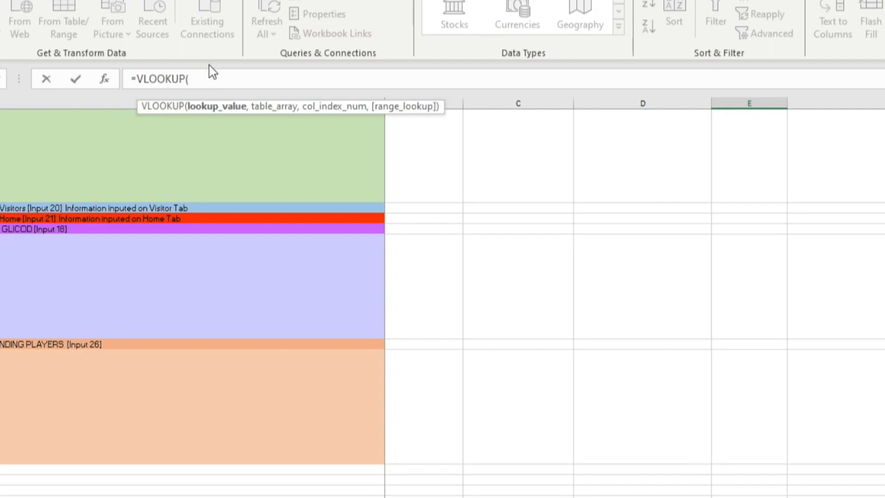
text(A2,T)
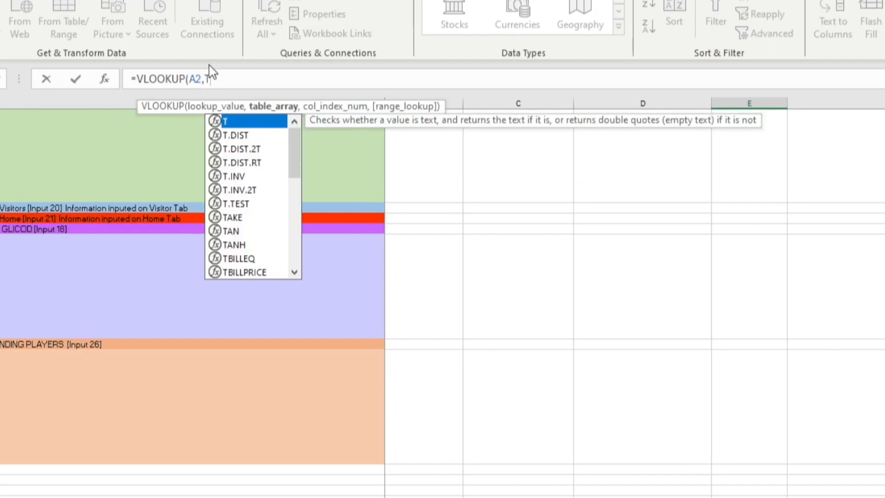
text(eams)
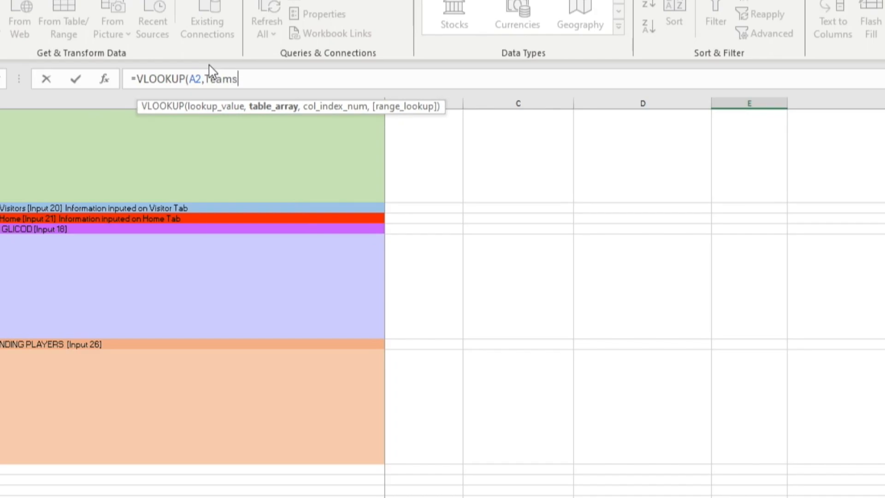
text(!A2:K299,)
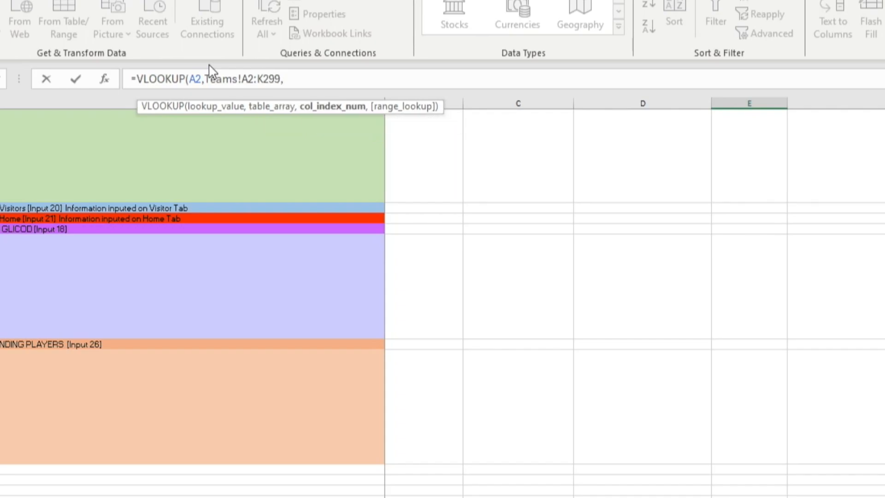
text(5)
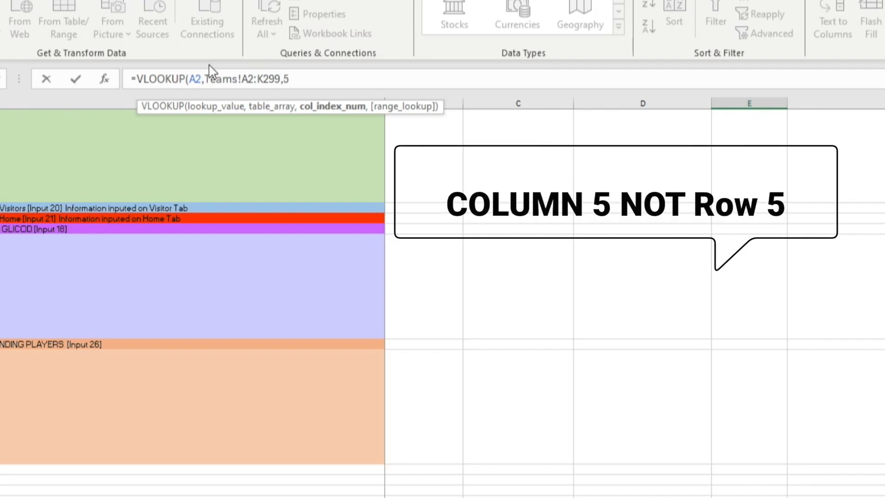
text(,fals)
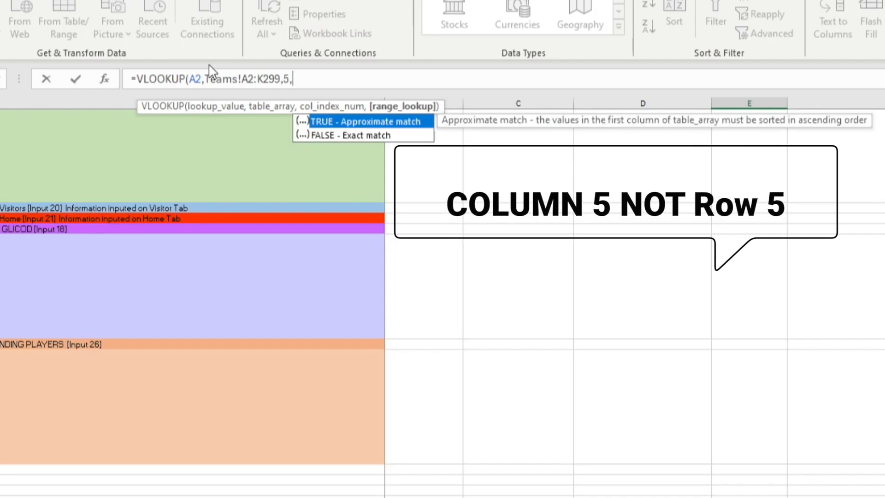
text(e)
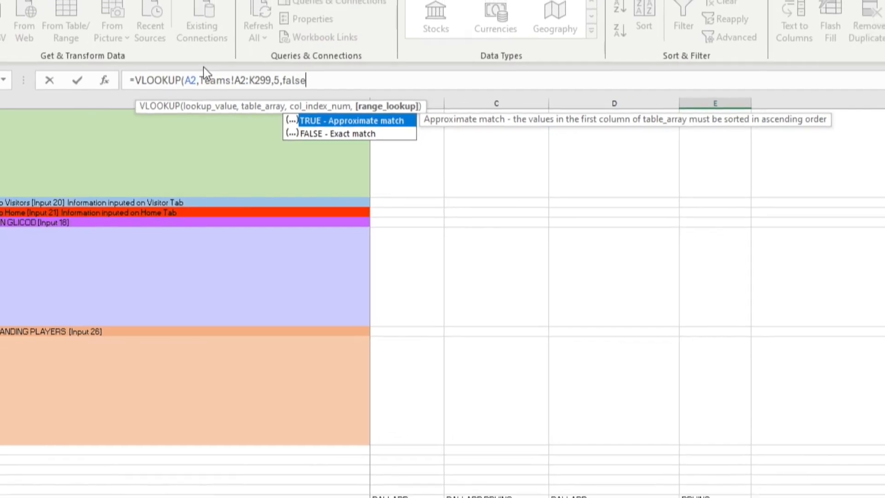
key(Return)
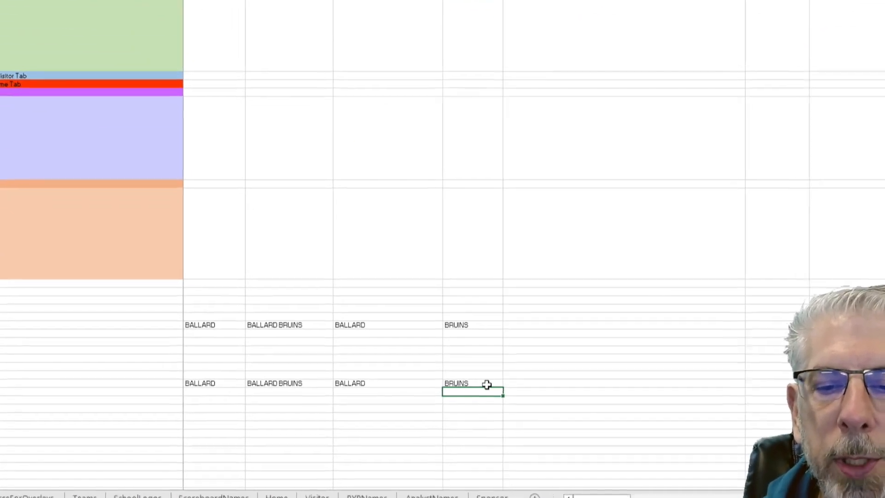
click(486, 385)
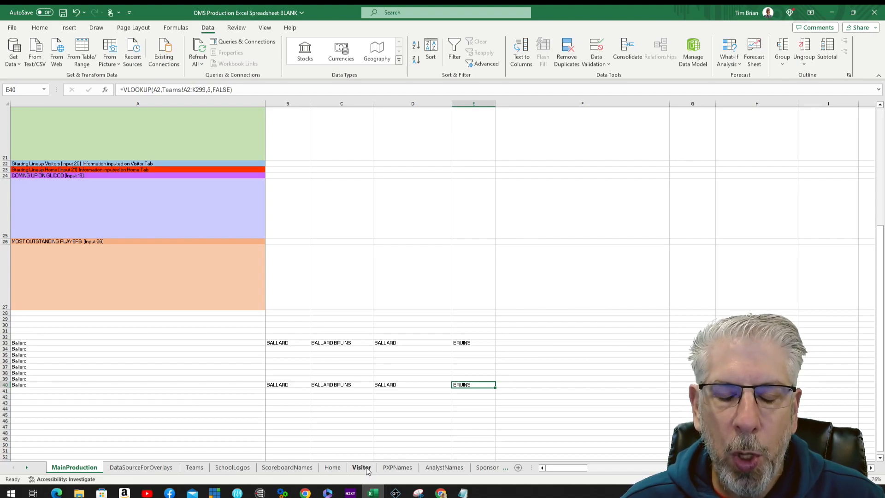
Step: Review the DataSourceForOverlays sheet's rows, then put the website banner on the stream
click(135, 469)
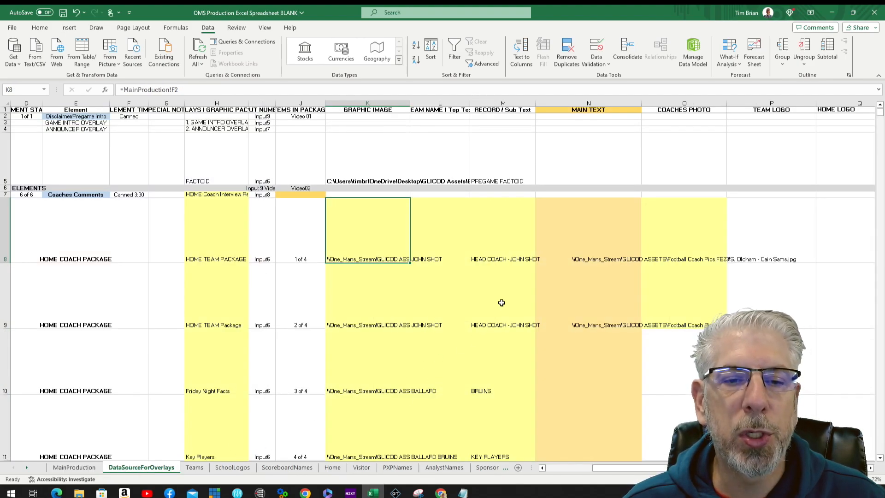
scroll(501, 303, down, 5)
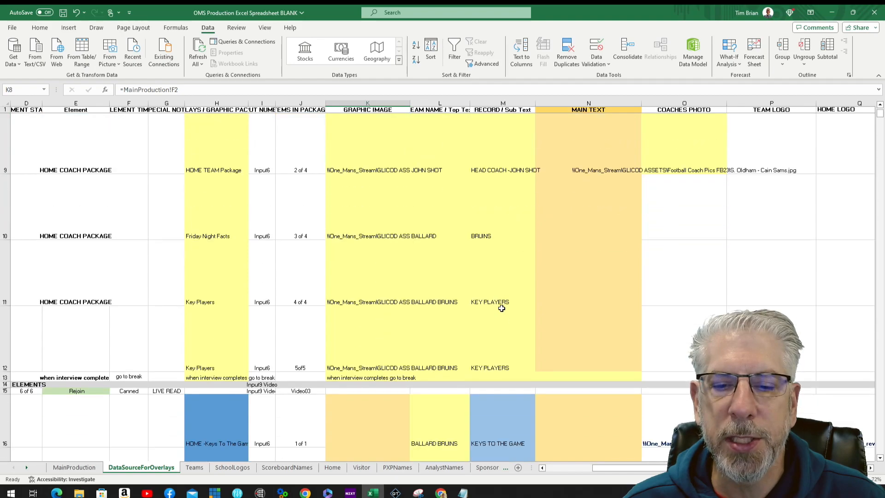
scroll(501, 308, down, 4)
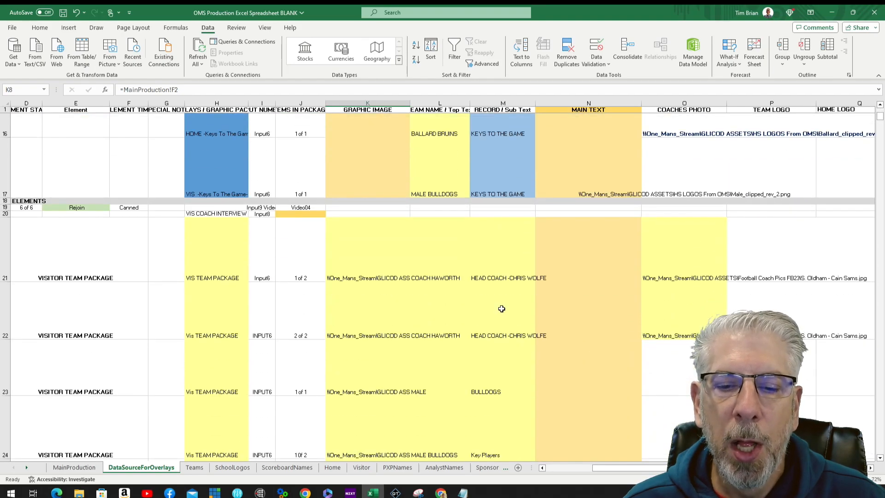
scroll(501, 317, up, 5)
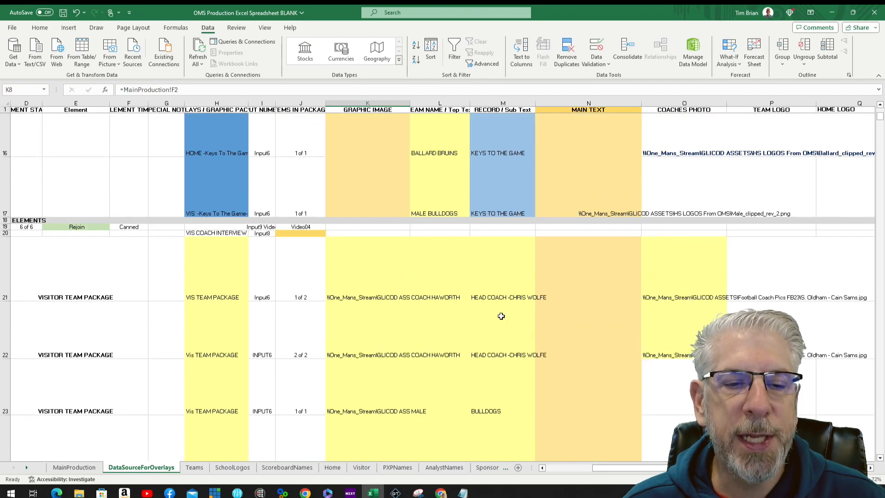
scroll(502, 316, up, 2)
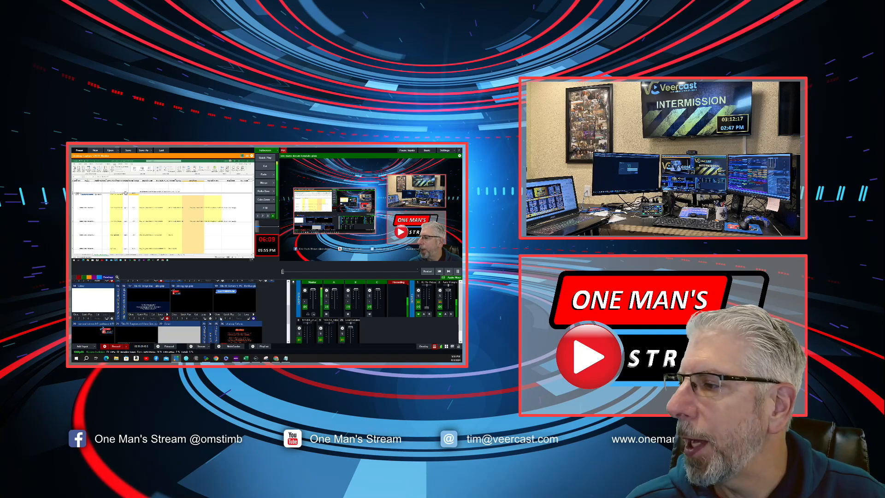
click(215, 319)
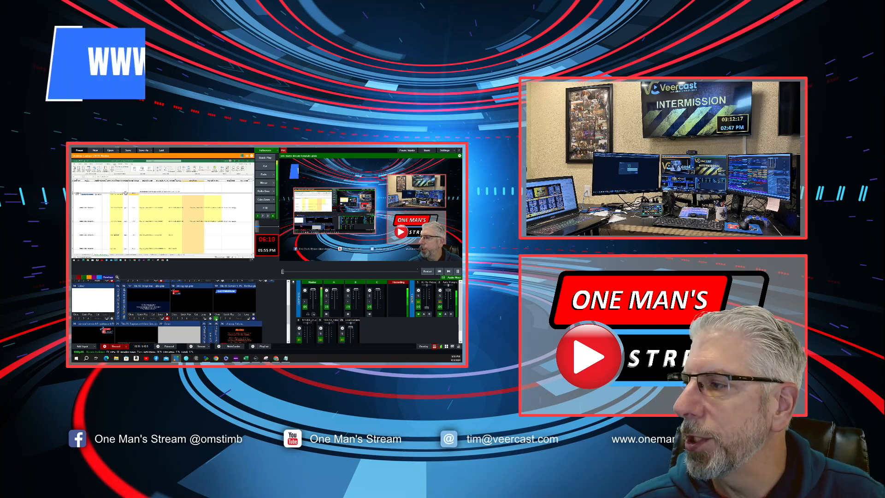